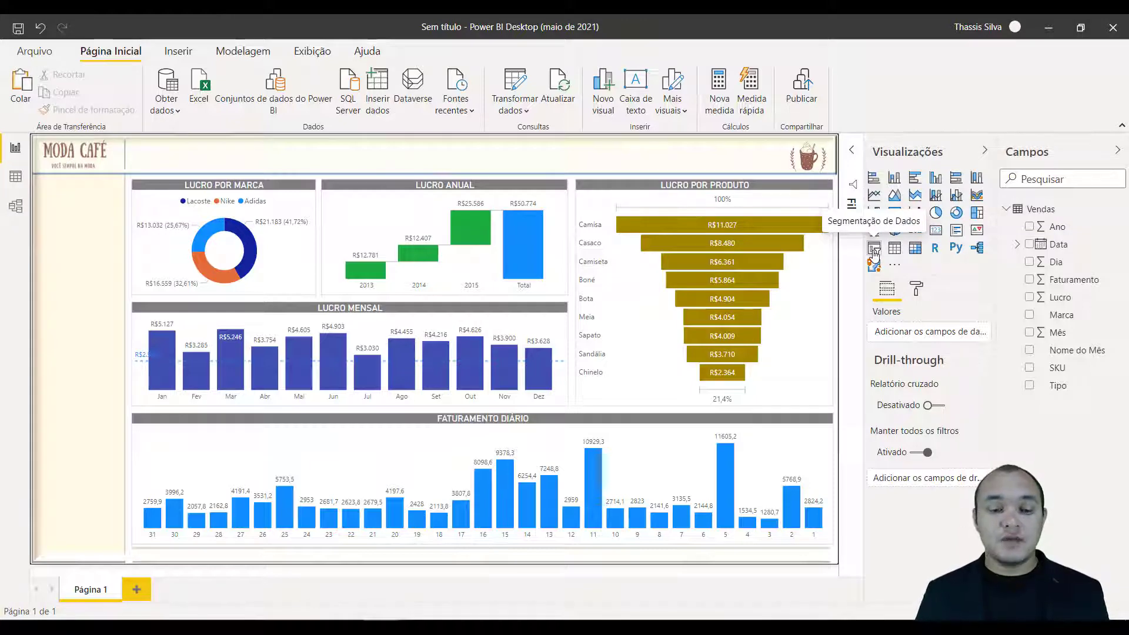
Insert an empty slicer visual on the report page in the cream side strip below the Moda Café logo.
click(874, 253)
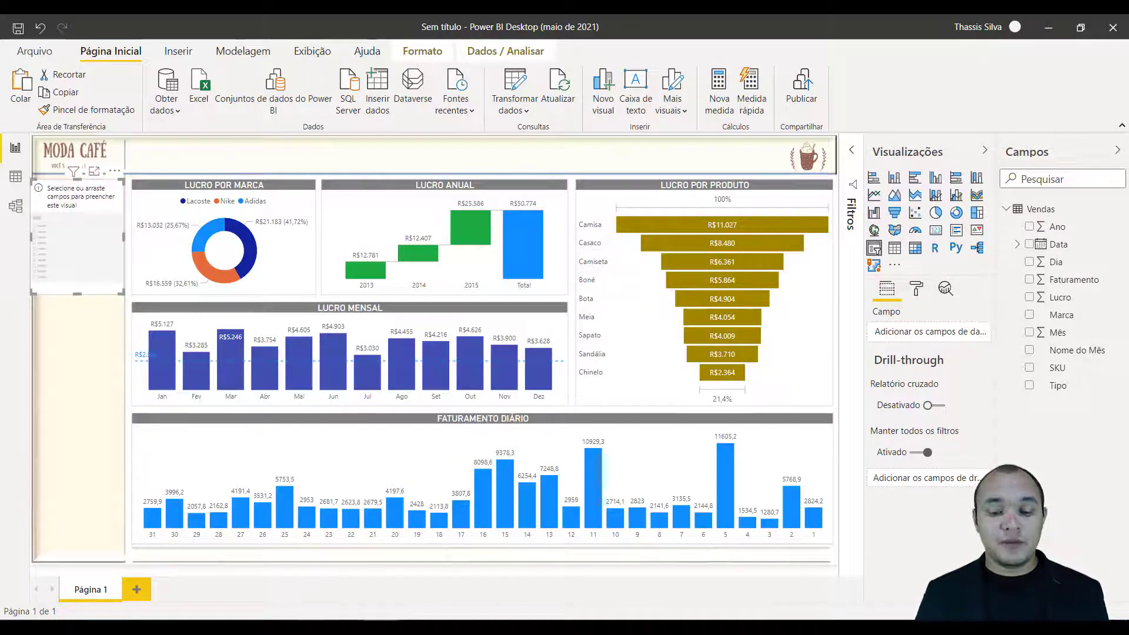
Switch to the finished BI Moda Café report, try its Ano slicer with 2014 and 2013, and return to the untitled report.
click(294, 564)
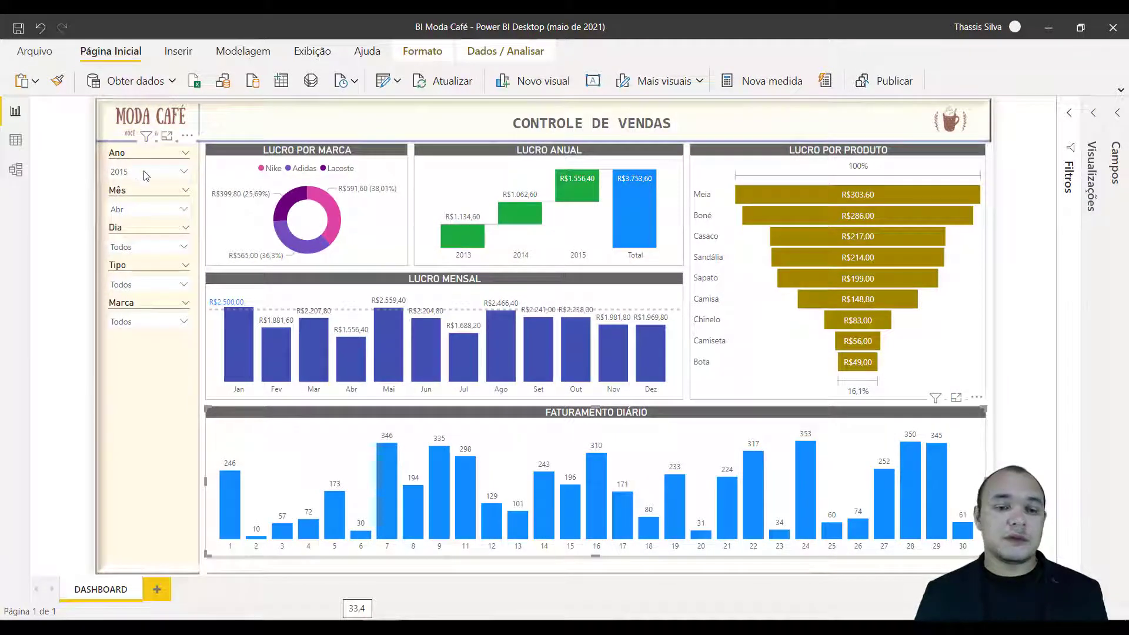
click(174, 173)
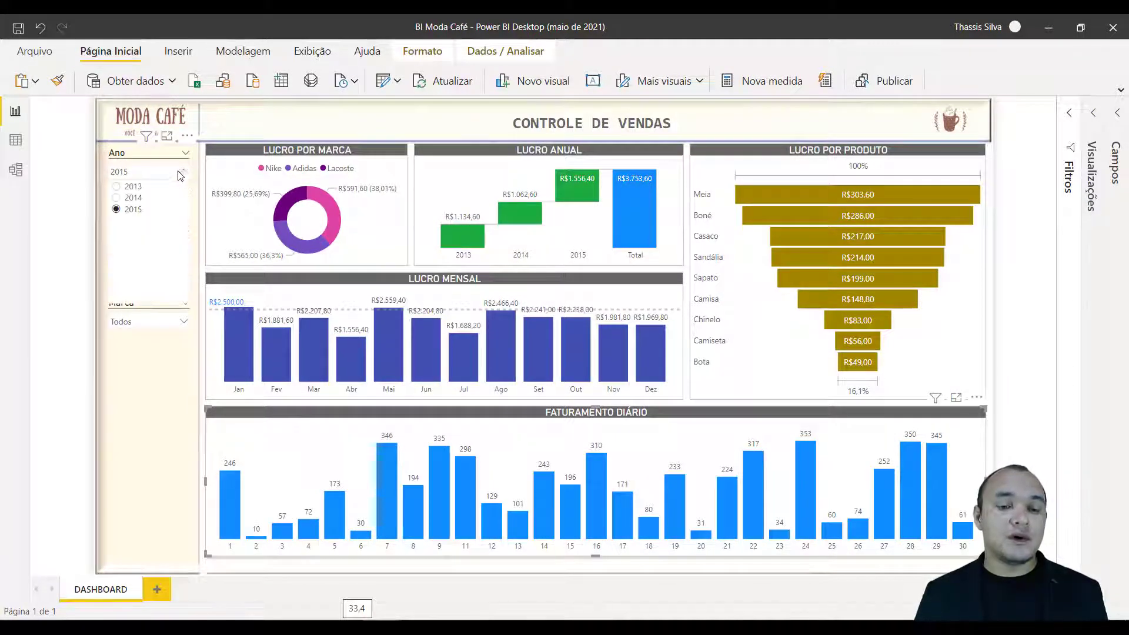
click(130, 198)
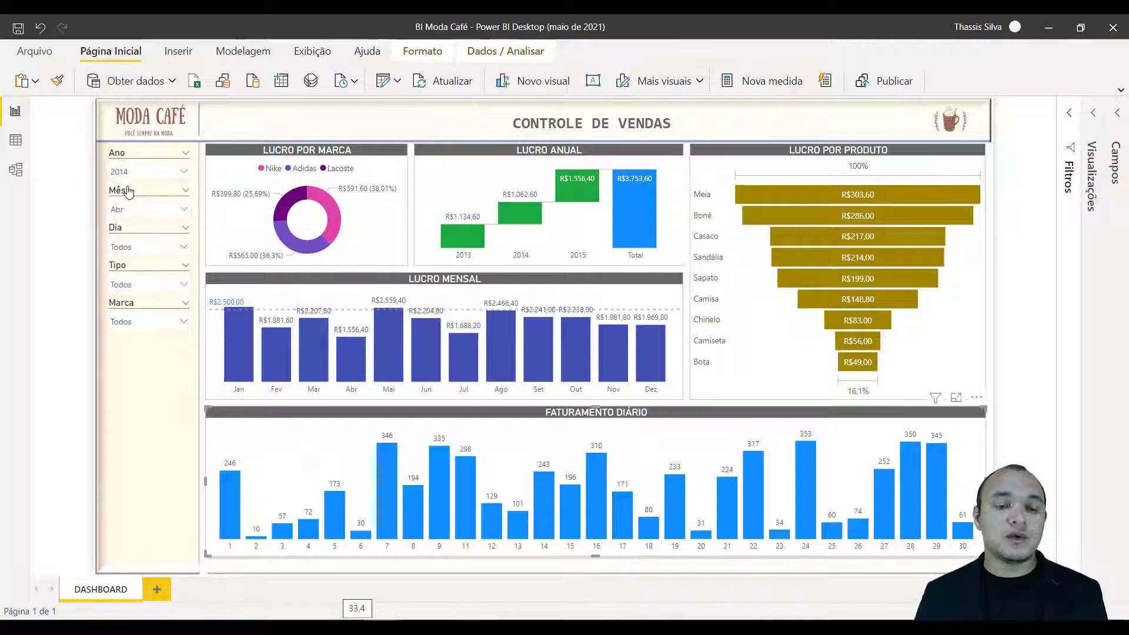
click(134, 176)
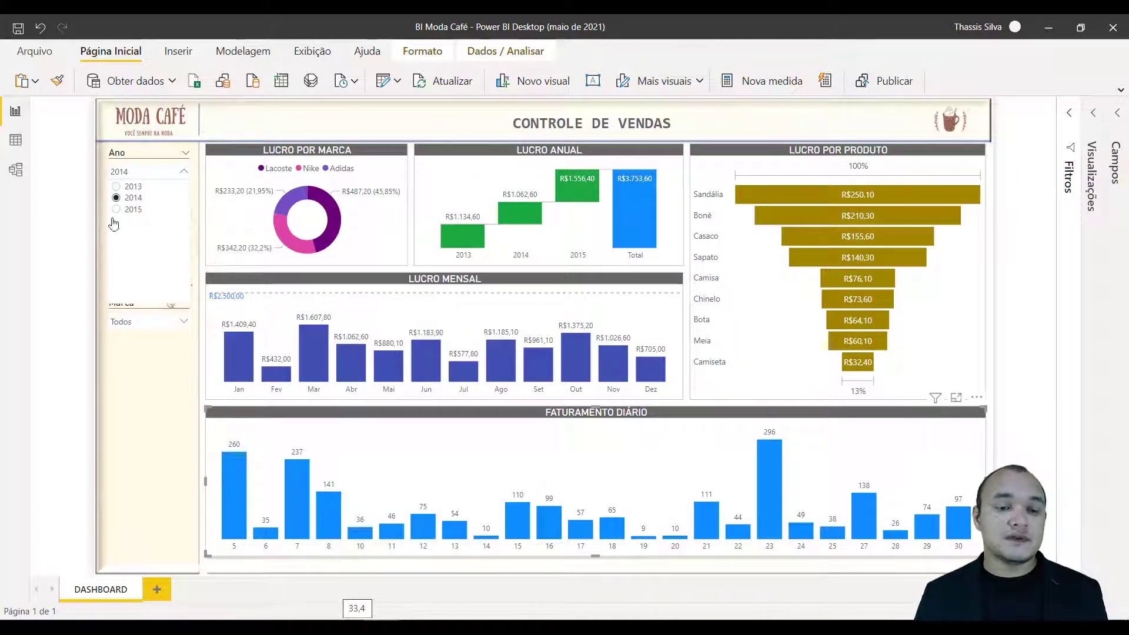
click(118, 187)
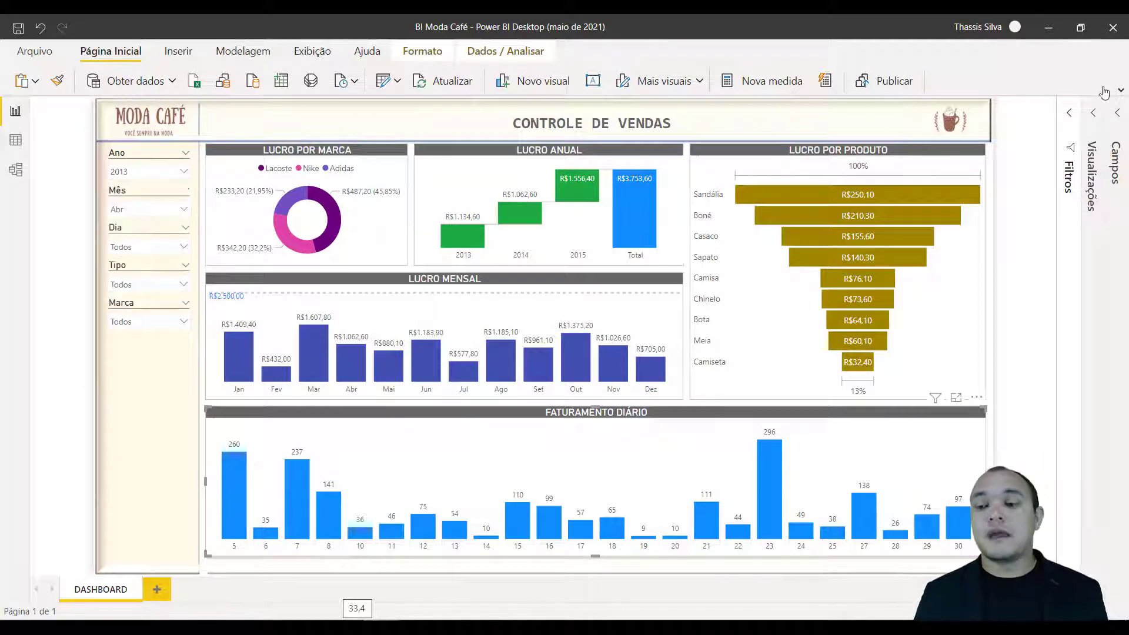
click(1050, 27)
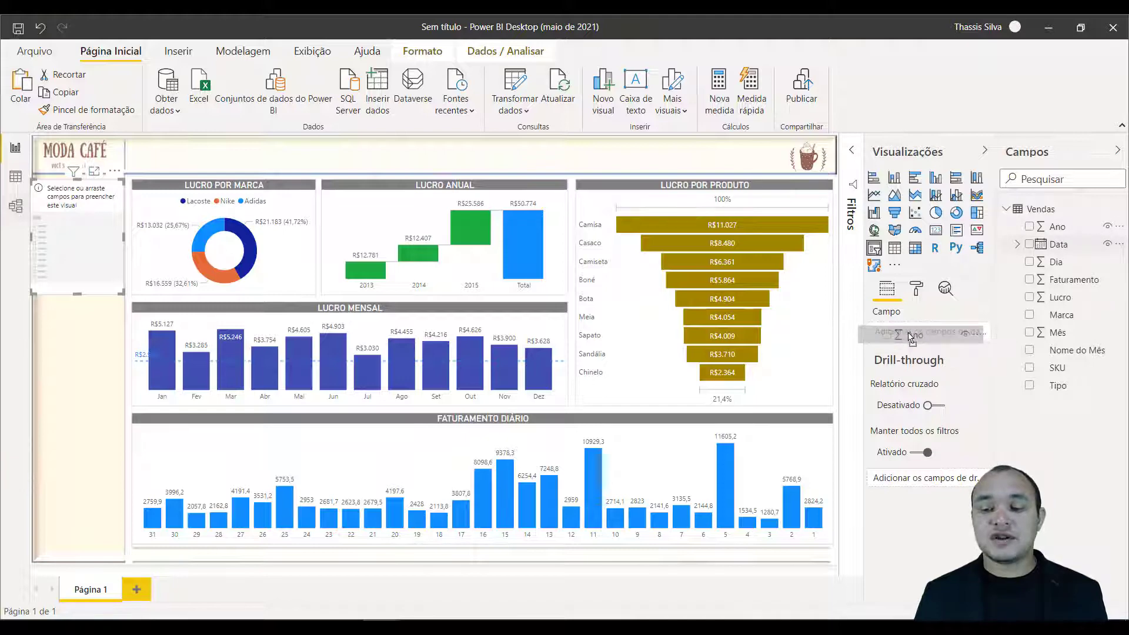
Assign the Ano field to the new slicer and change its display style to Suspenso.
drag(898, 293, 902, 332)
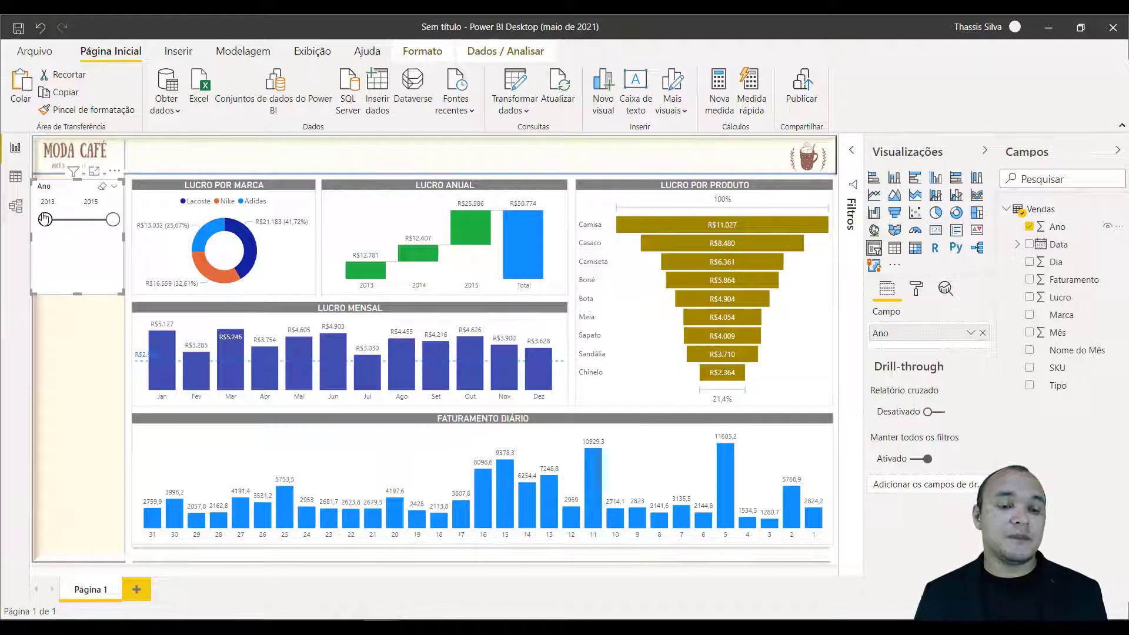
click(115, 187)
click(115, 189)
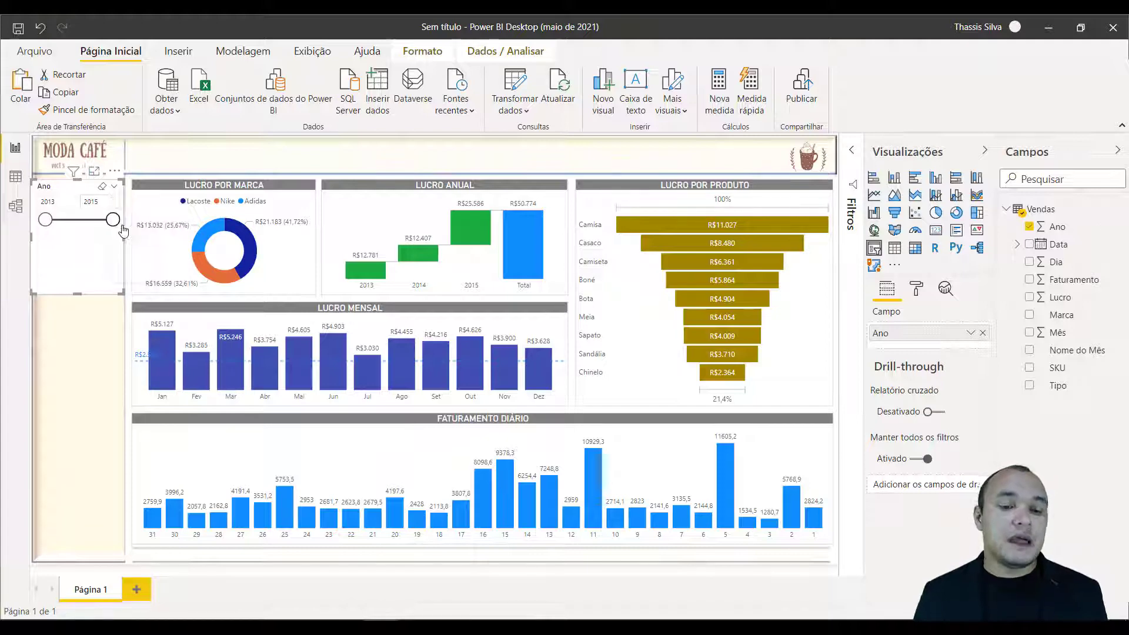
click(116, 188)
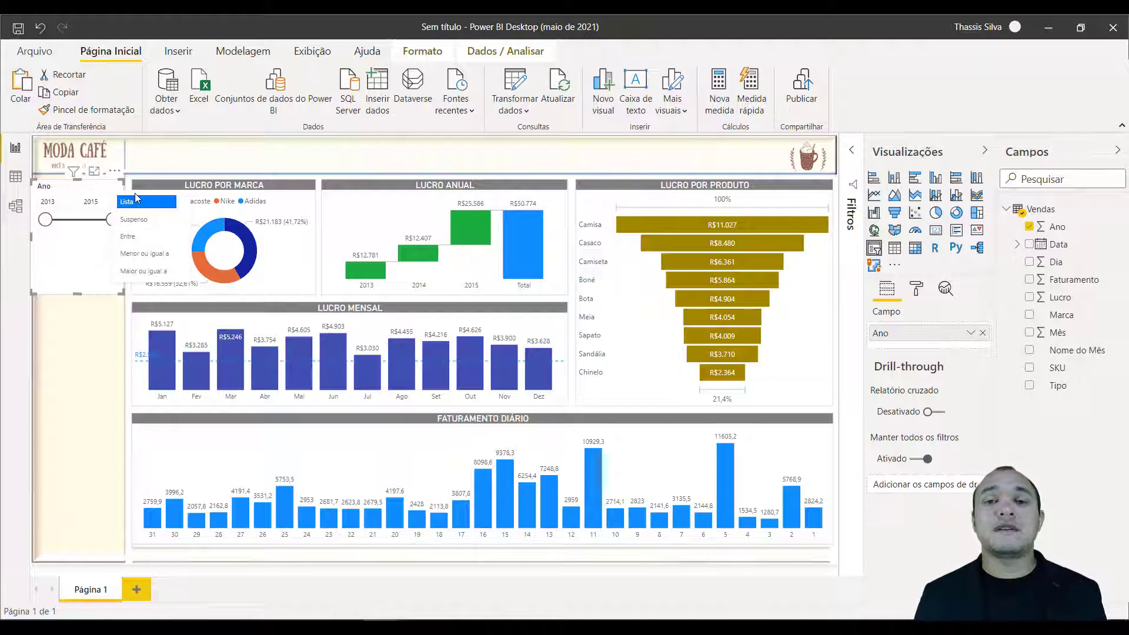
click(151, 221)
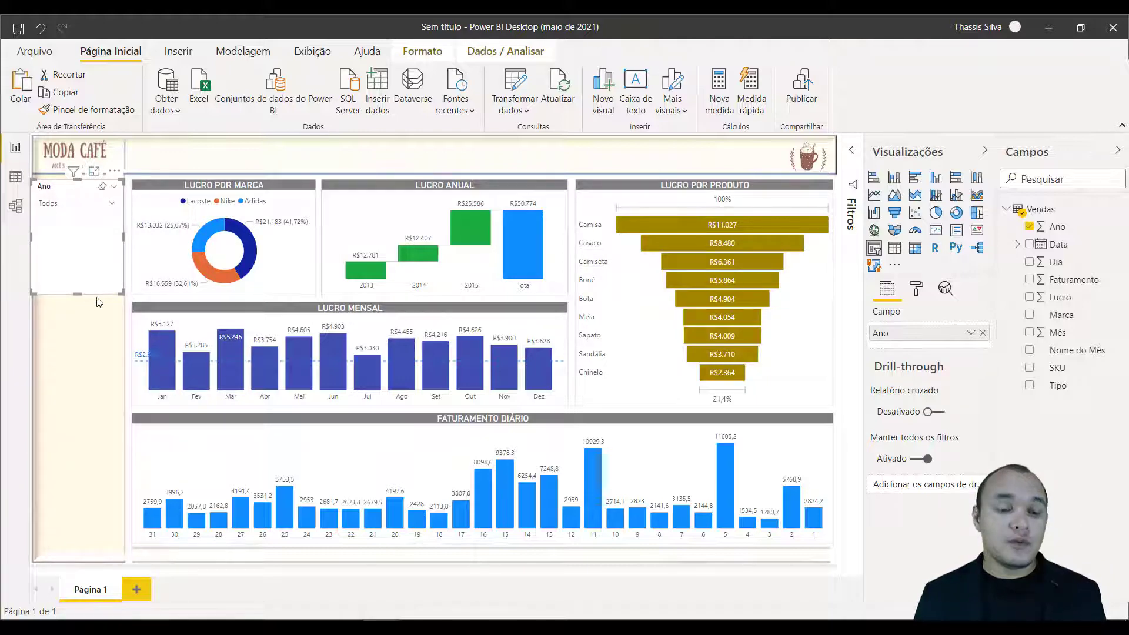
Shrink the Ano slicer to the height of its header and dropdown, and narrow it to fit inside the cream side strip.
drag(77, 293, 84, 220)
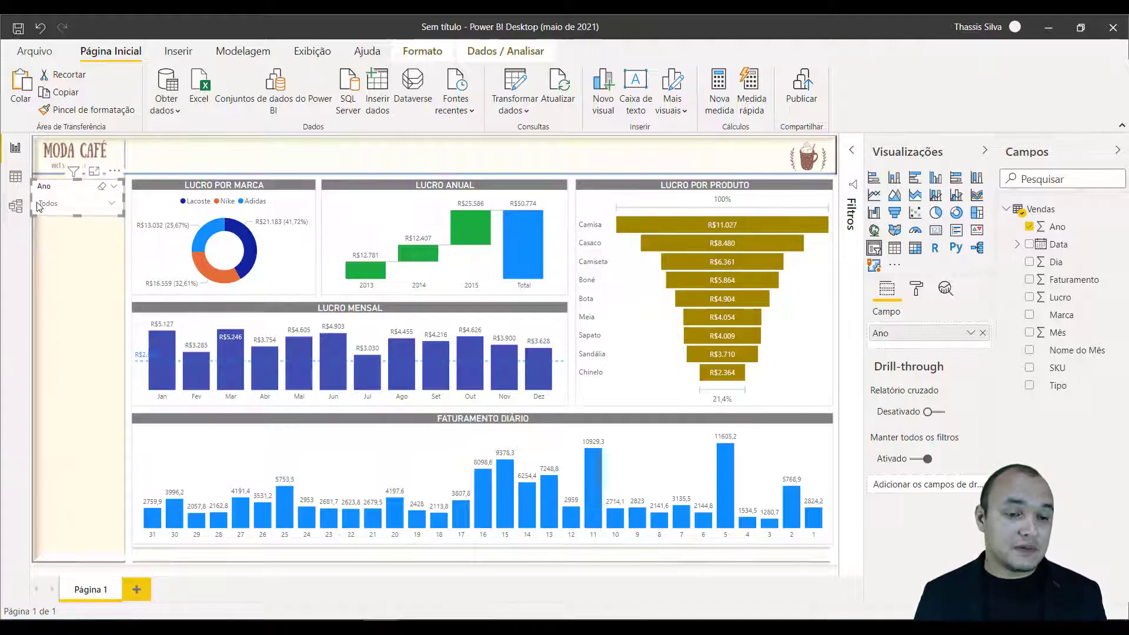
drag(30, 197, 42, 202)
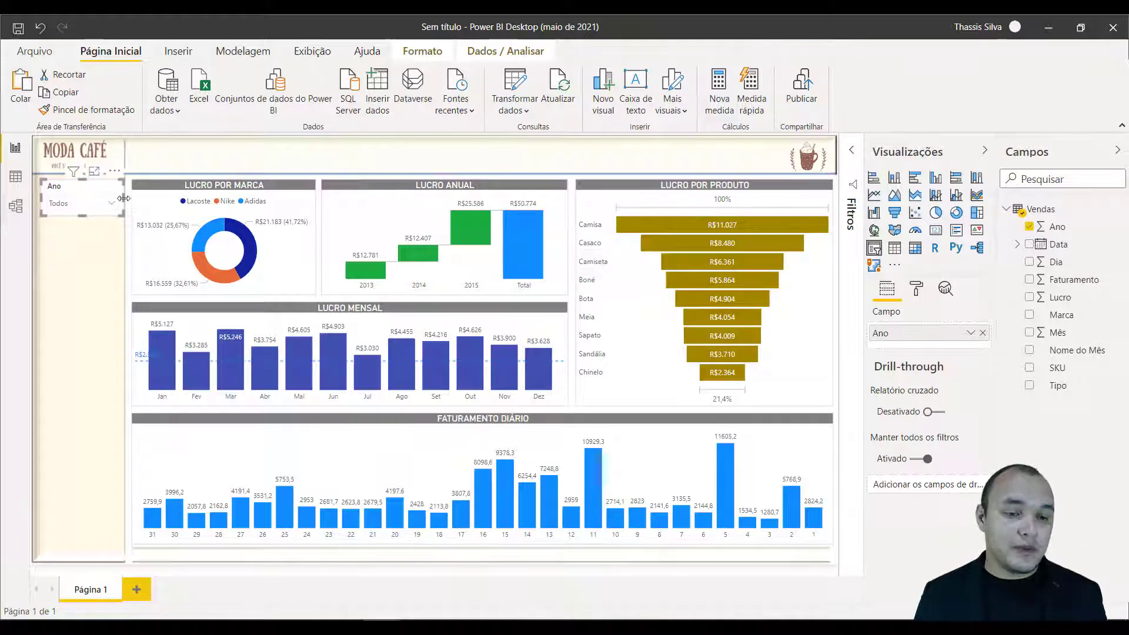
drag(122, 203, 119, 201)
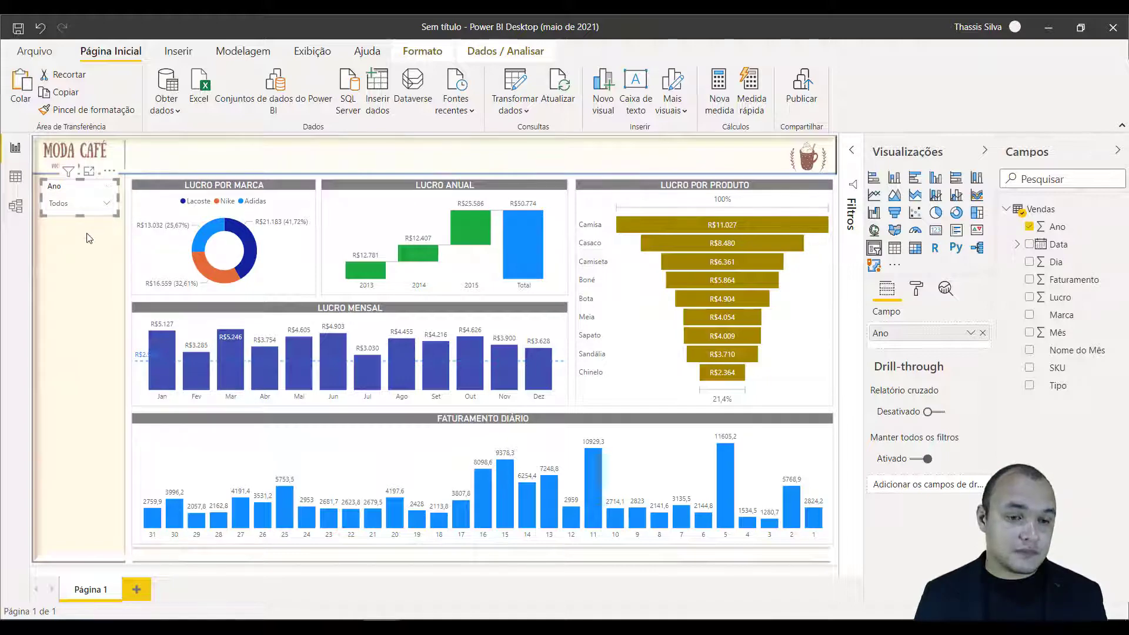
click(88, 238)
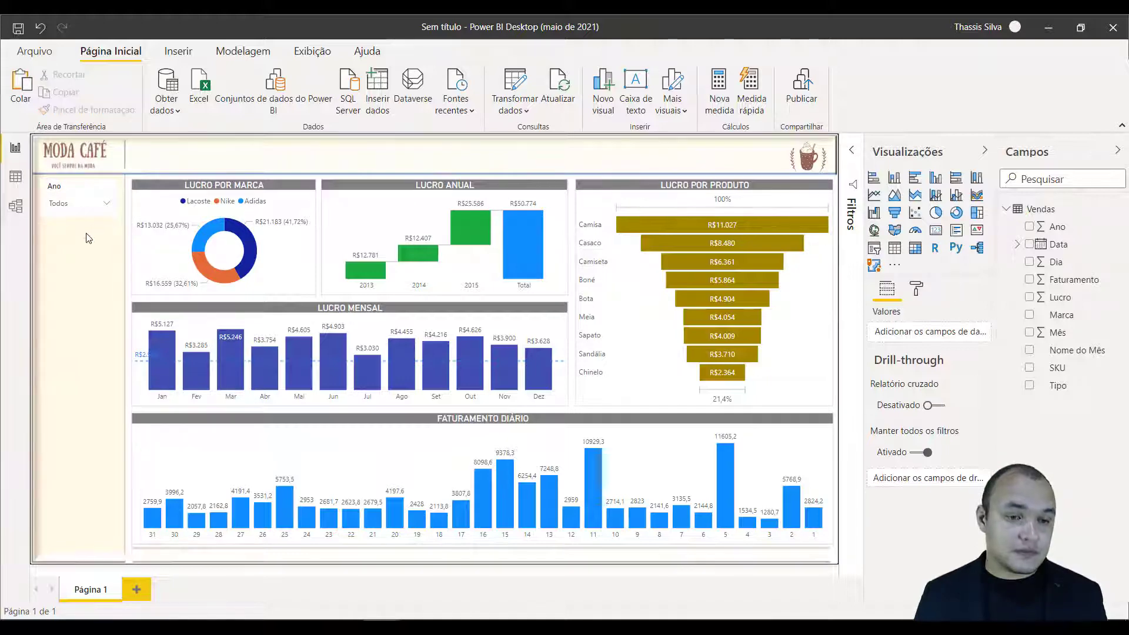
Set the background colour of the Ano slicer's items to the white theme colour.
click(76, 188)
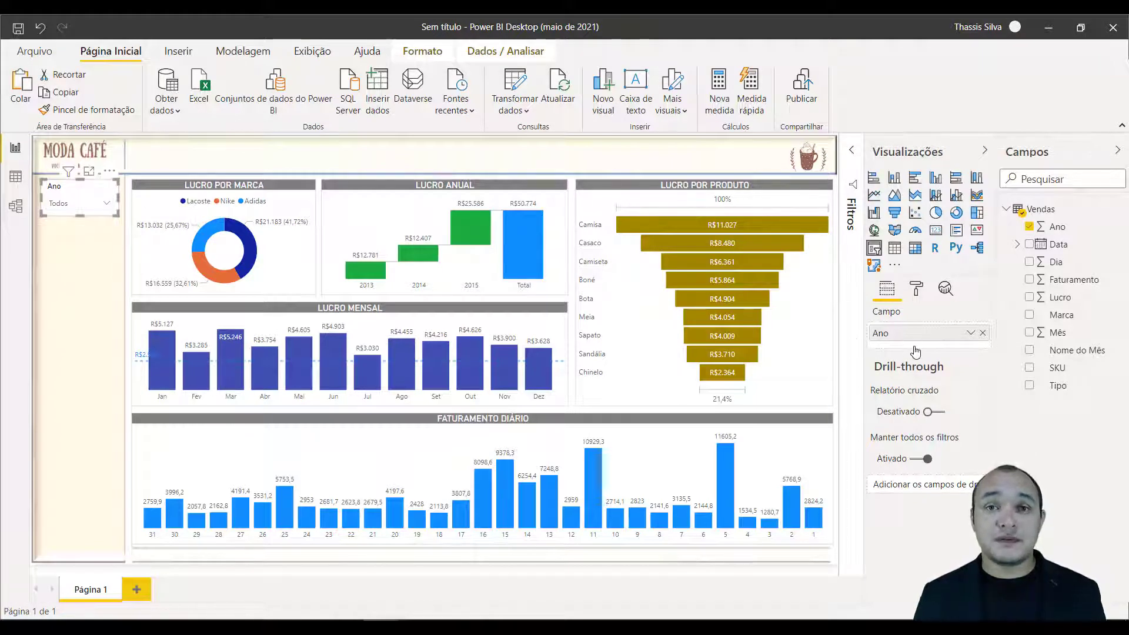
click(917, 290)
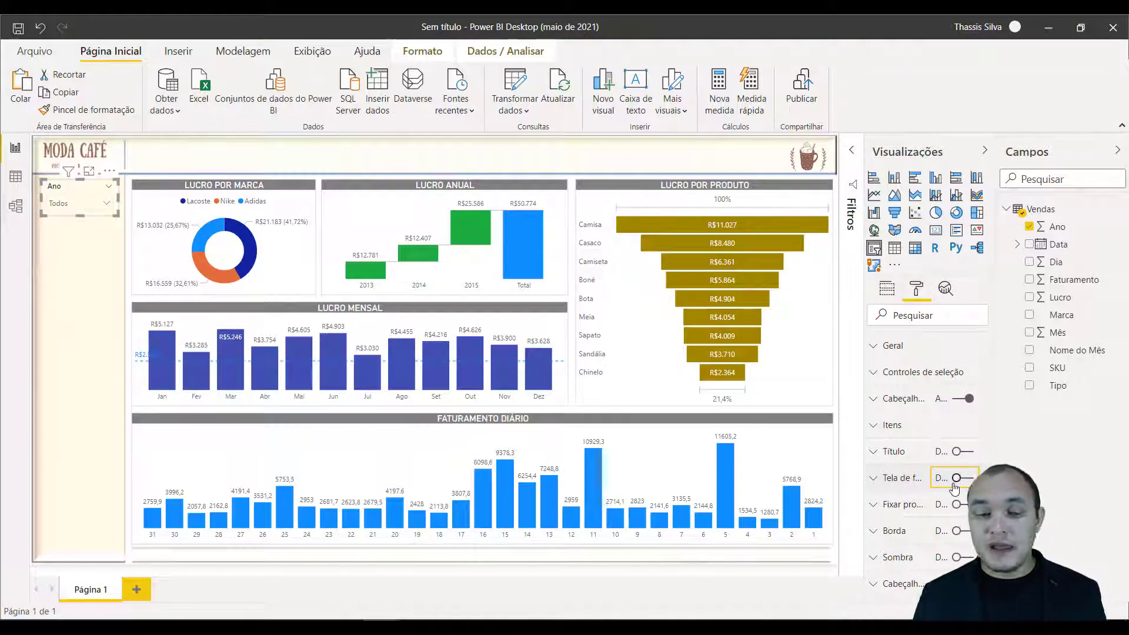
click(875, 427)
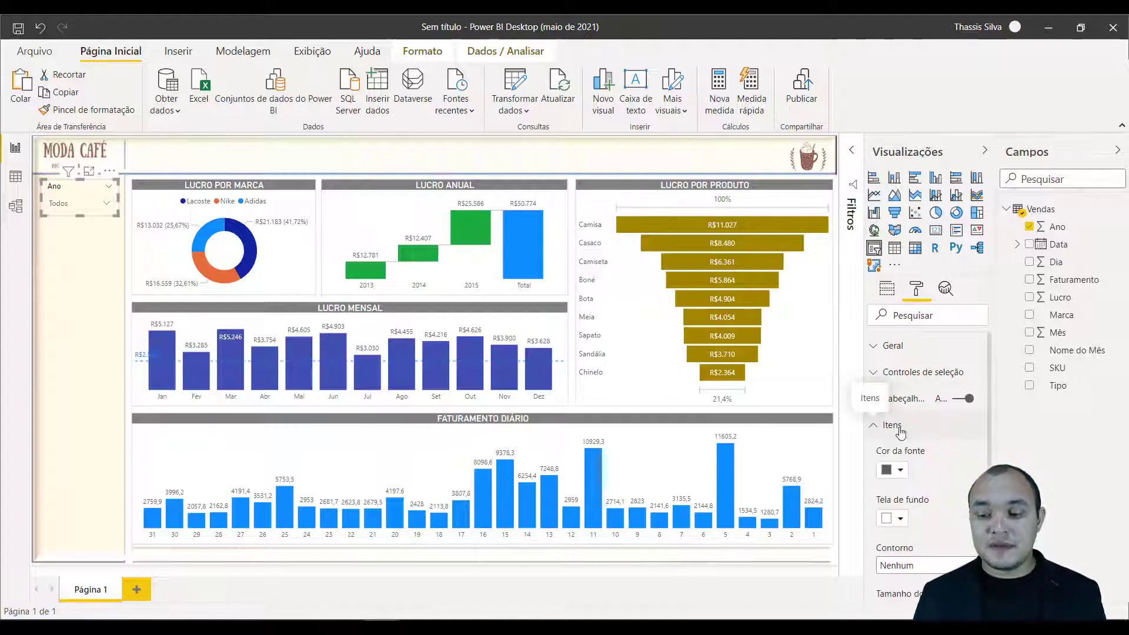
scroll(900, 423, down, 1)
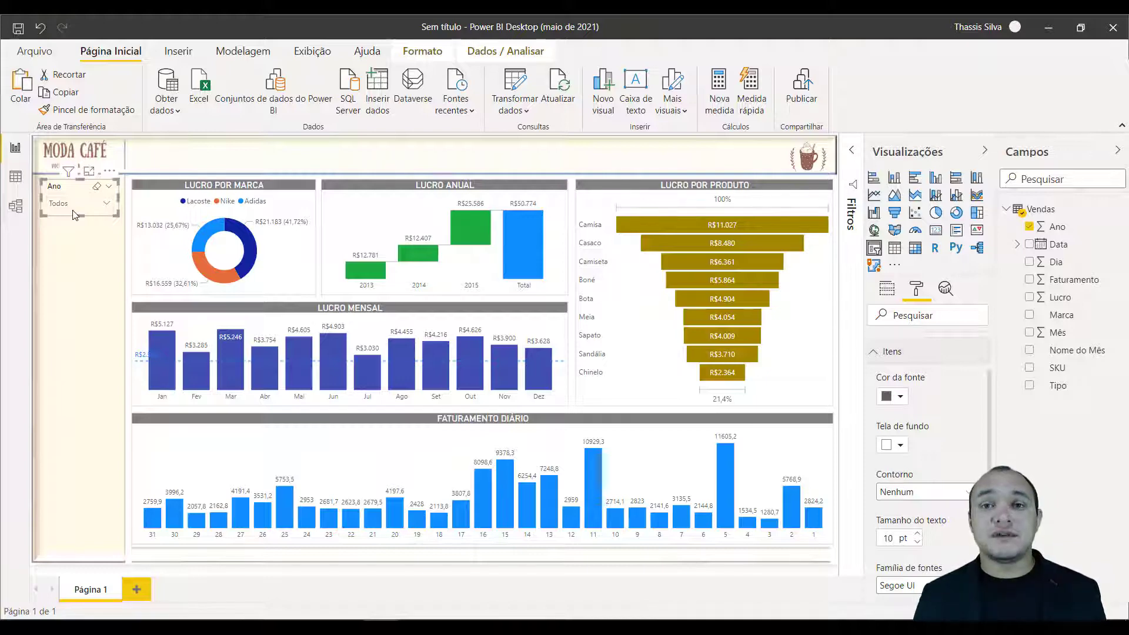
click(904, 446)
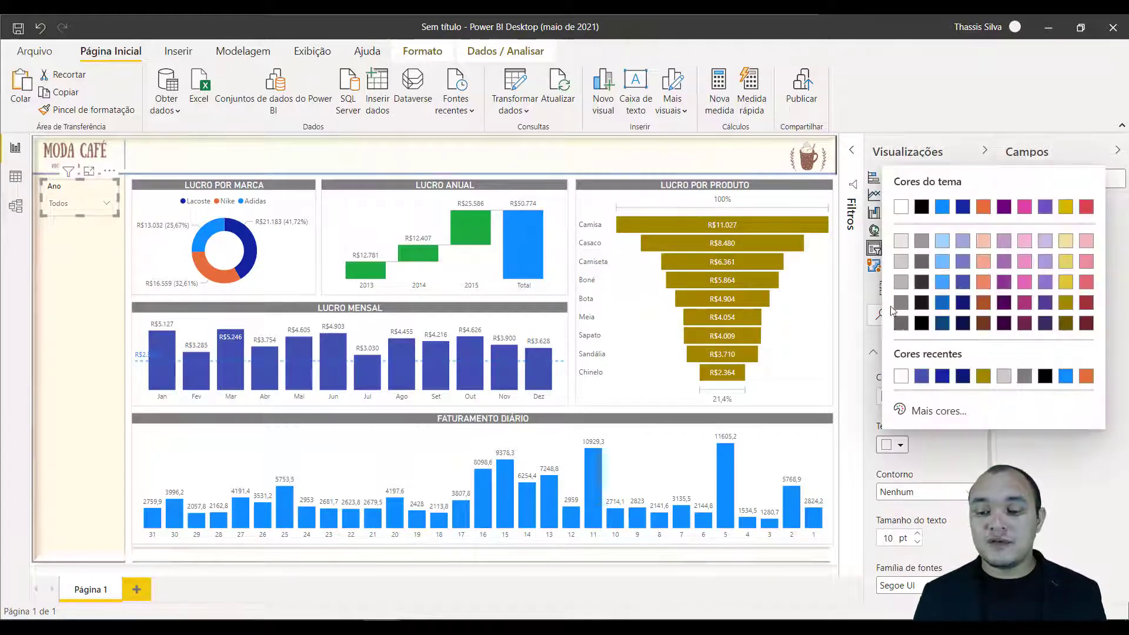
click(901, 207)
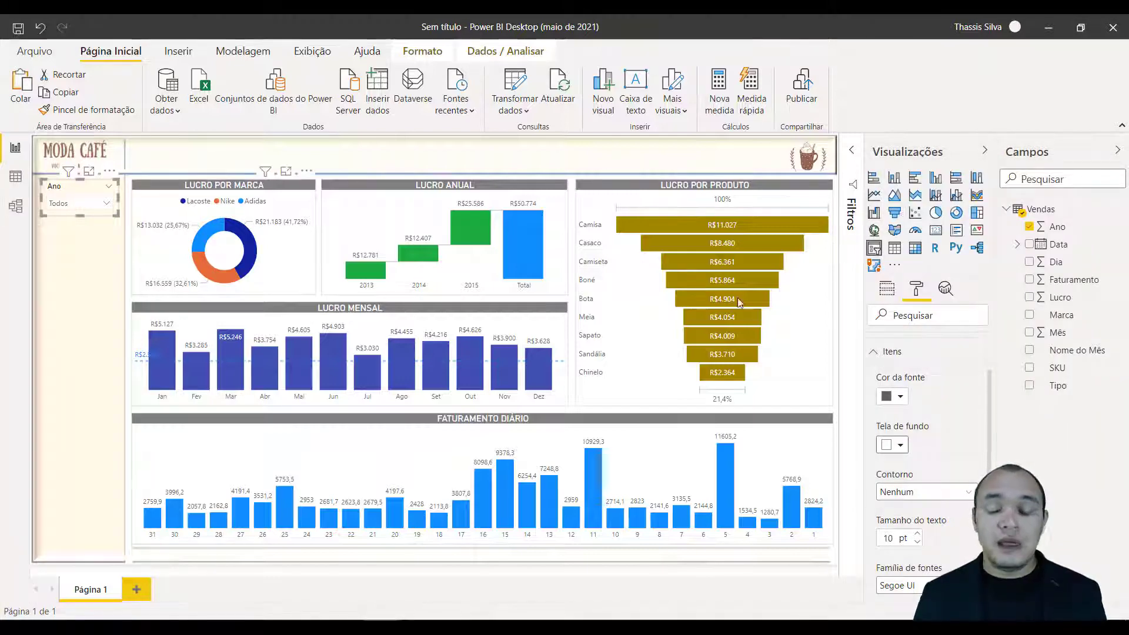
click(873, 352)
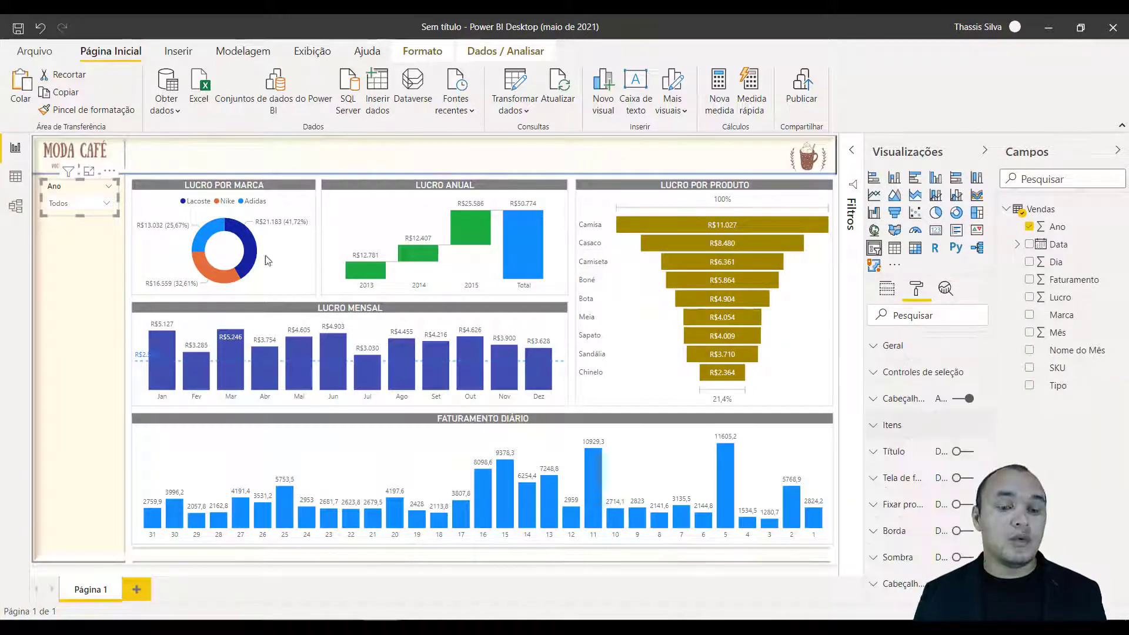
Set the outline of the Ano slicer's header to Somente inferior.
click(873, 400)
scroll(942, 438, down, 3)
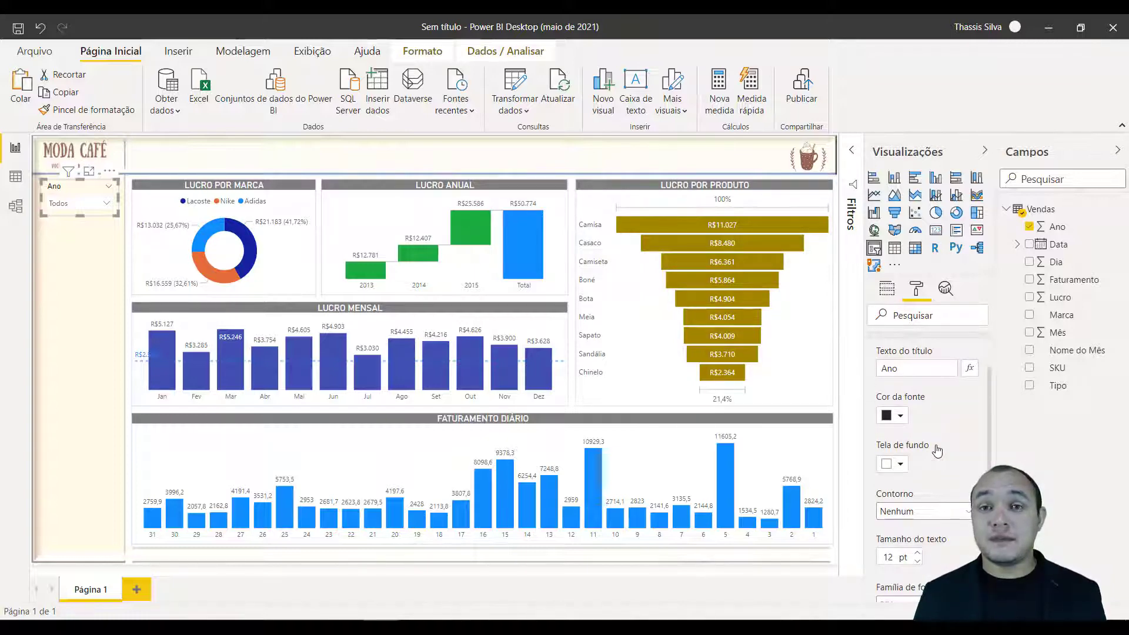
scroll(937, 451, down, 3)
click(937, 444)
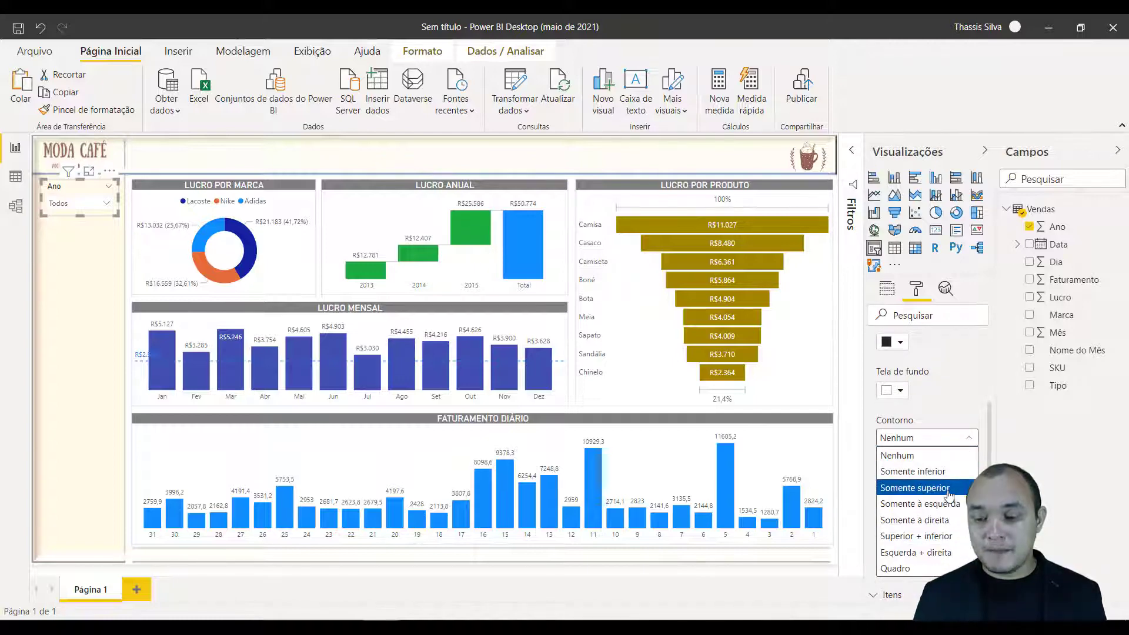
click(944, 472)
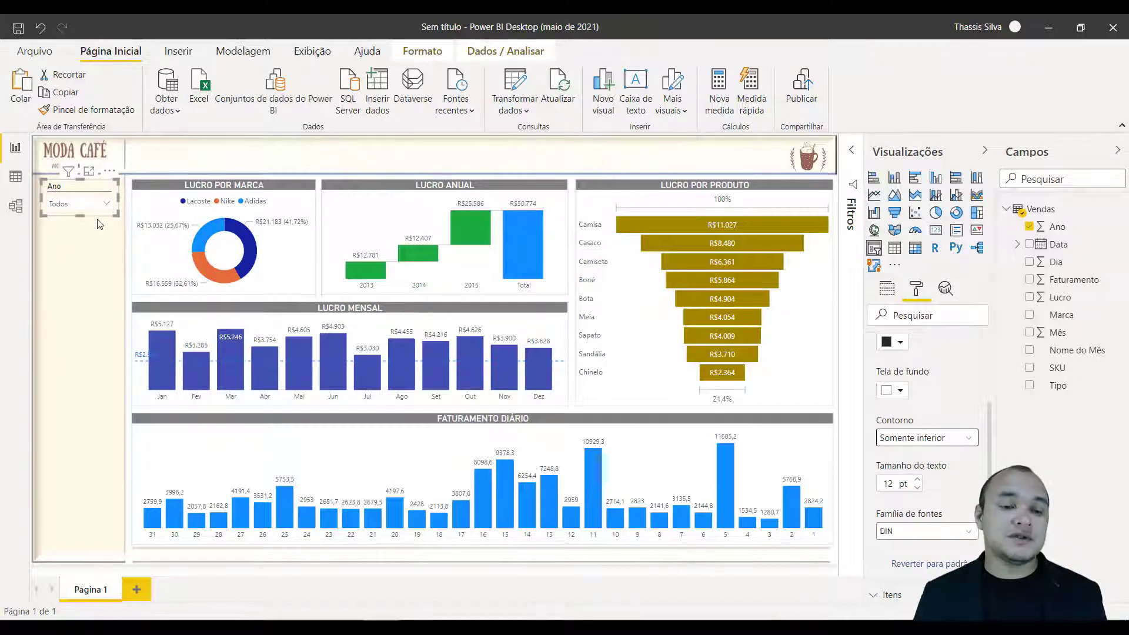
click(90, 241)
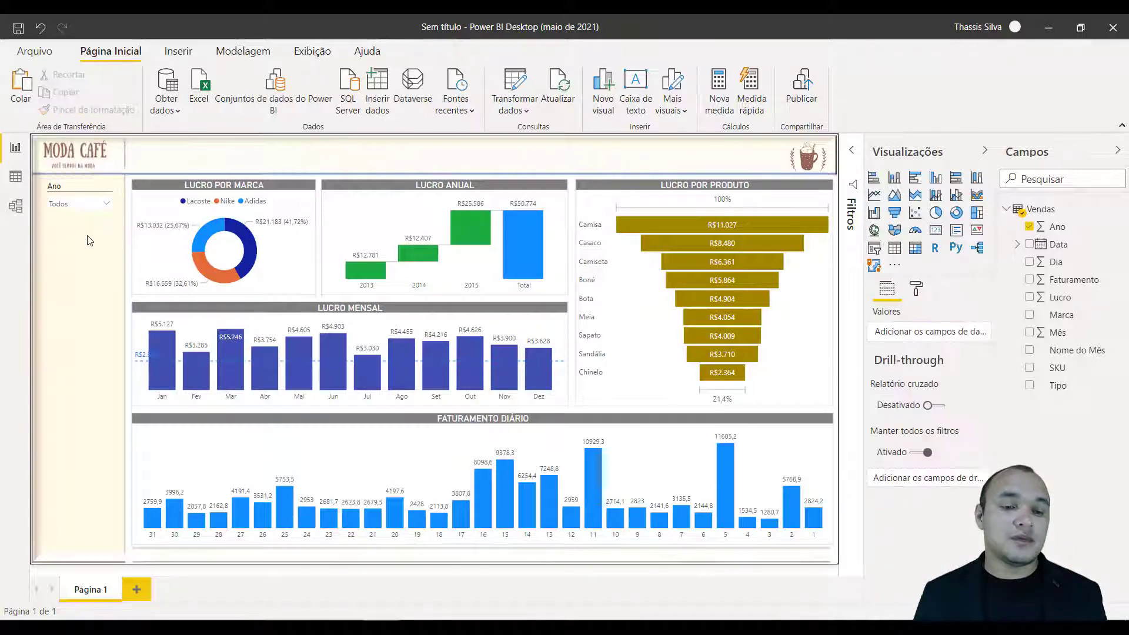
Widen the Ano slicer slightly to the inner edge of the cream side strip.
click(119, 197)
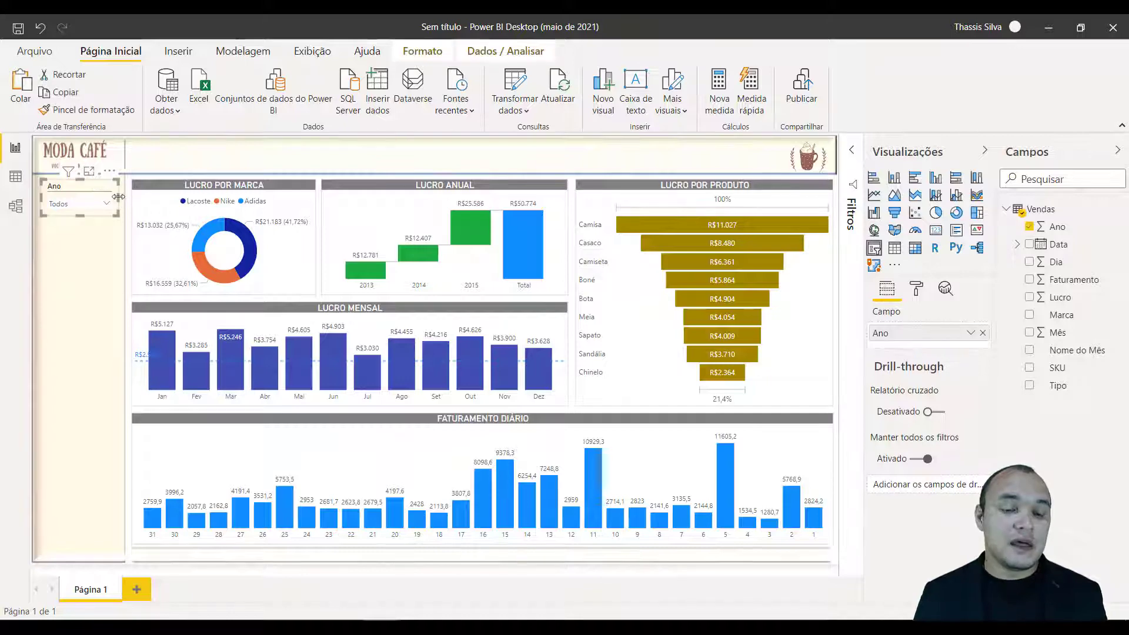
drag(120, 197, 126, 198)
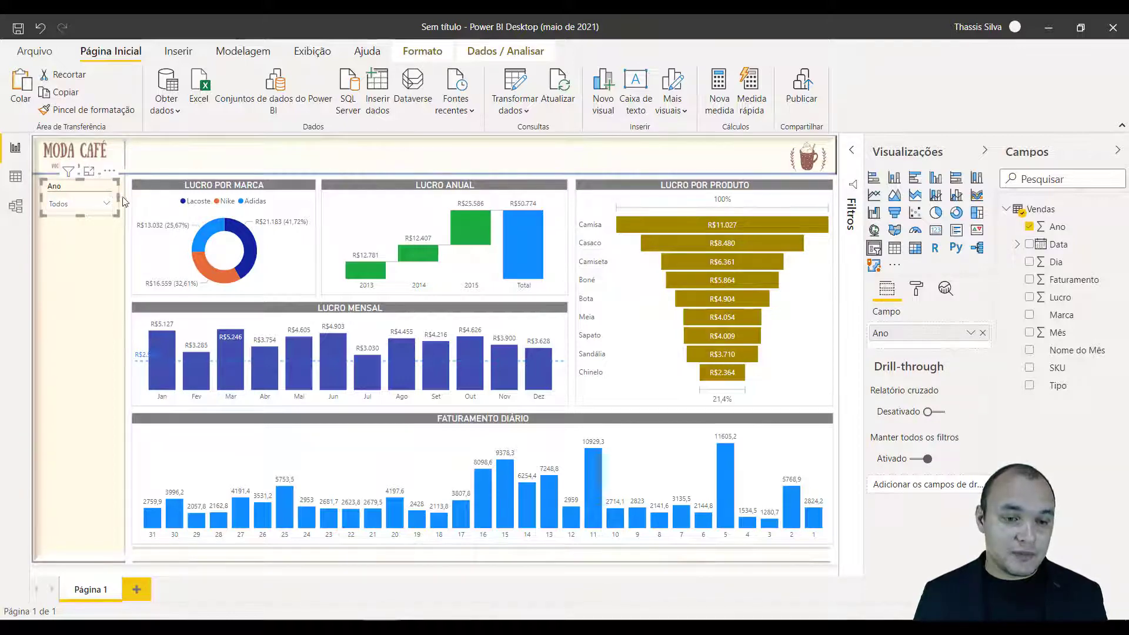
click(85, 268)
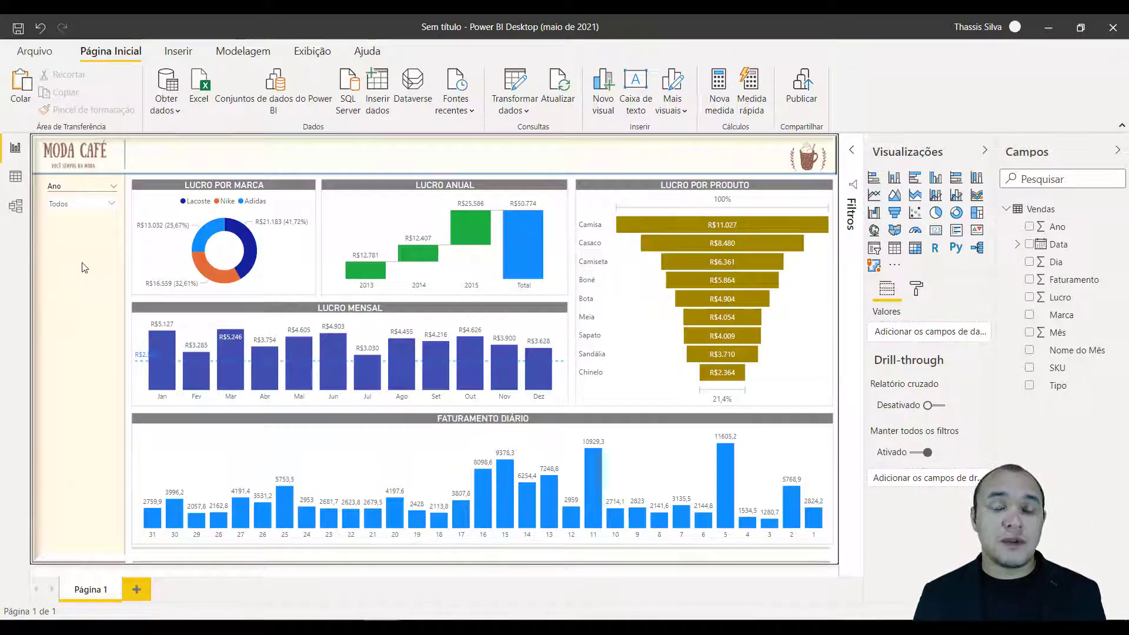
Duplicate the Ano slicer twice and stack the two copies directly below the original.
click(58, 189)
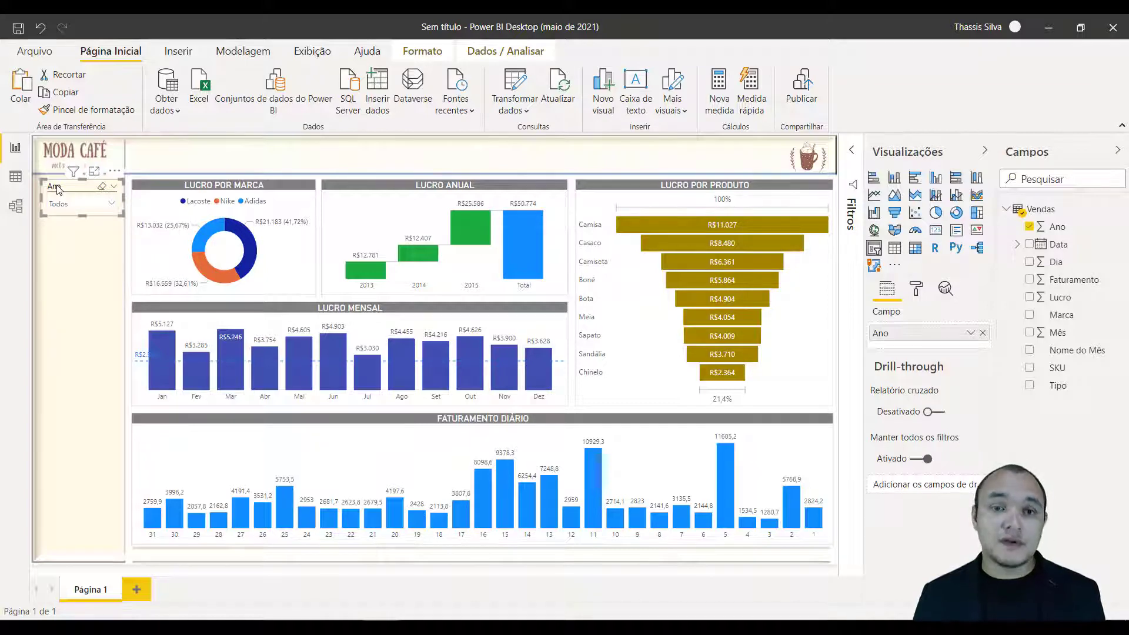
drag(57, 188, 56, 225)
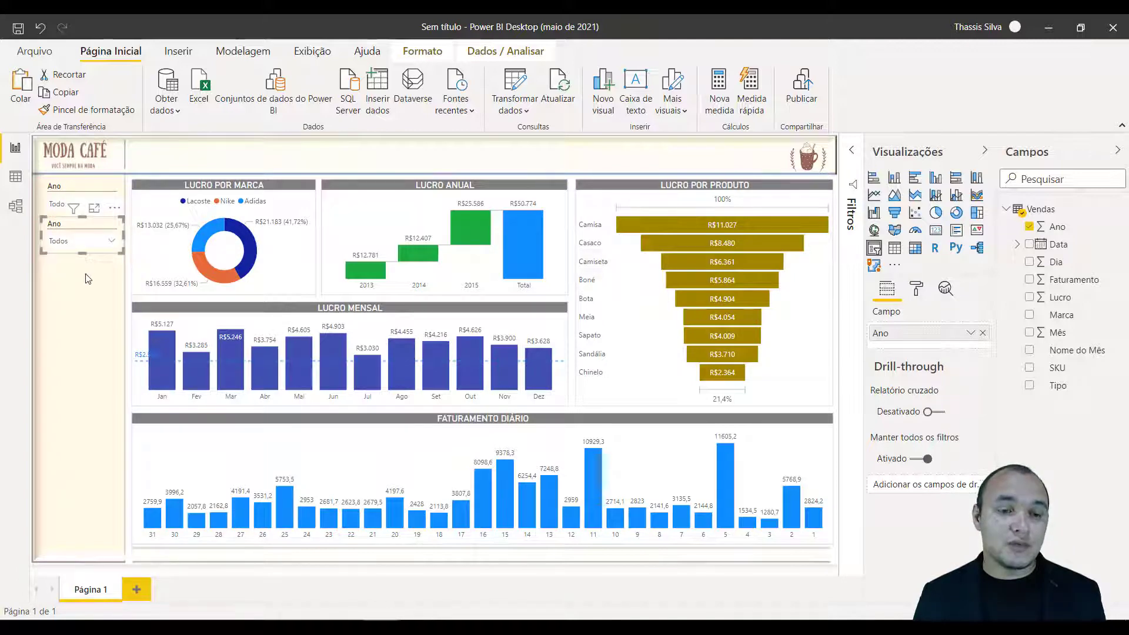
click(88, 277)
click(78, 226)
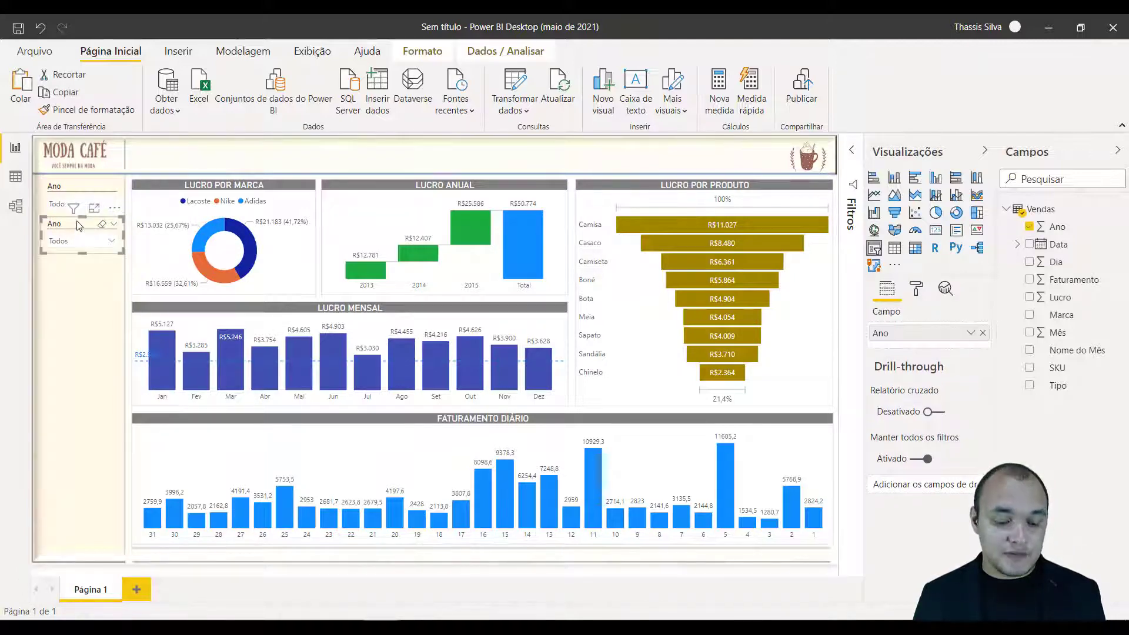
key(ctrl+v)
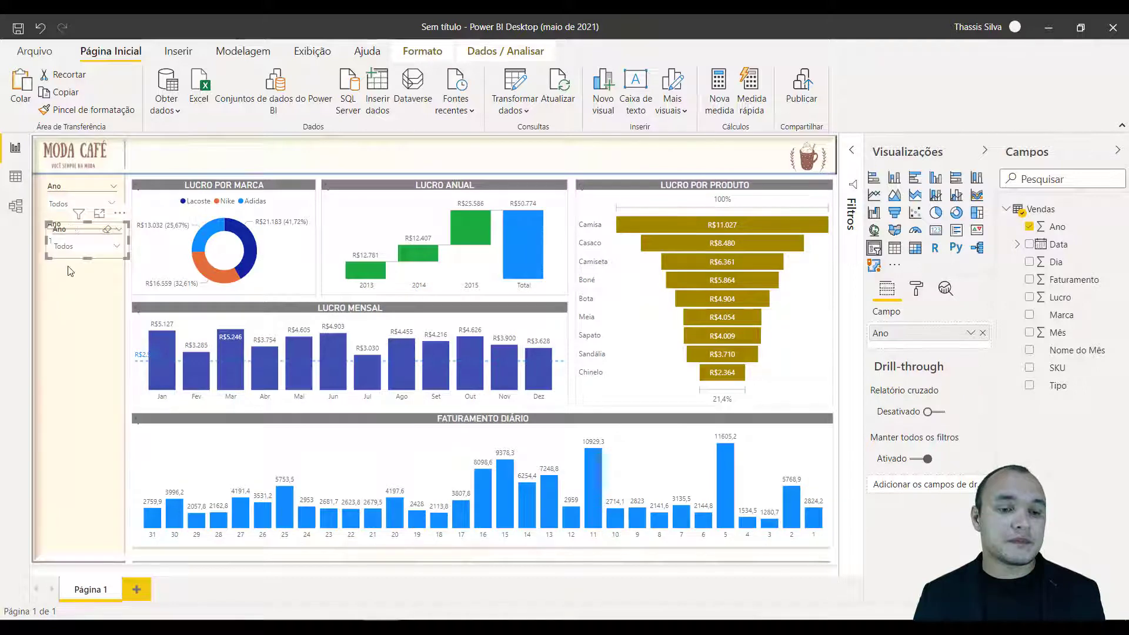
drag(67, 291, 67, 261)
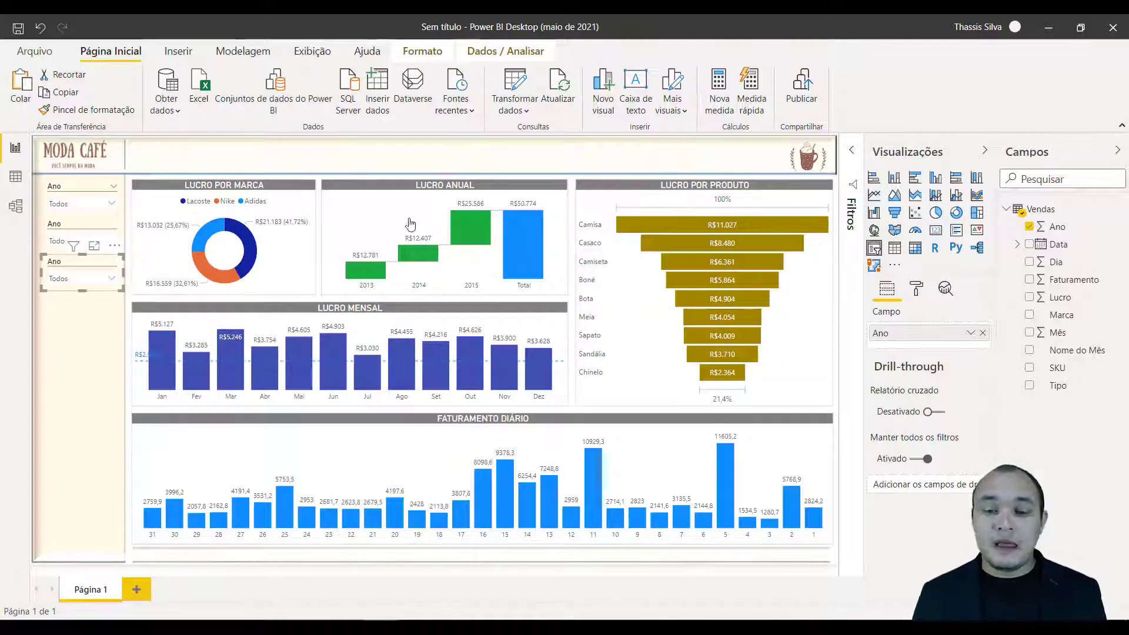
Replace Ano with Nome do Mês as the second slicer's field and rename it in that slicer as Mês.
click(54, 227)
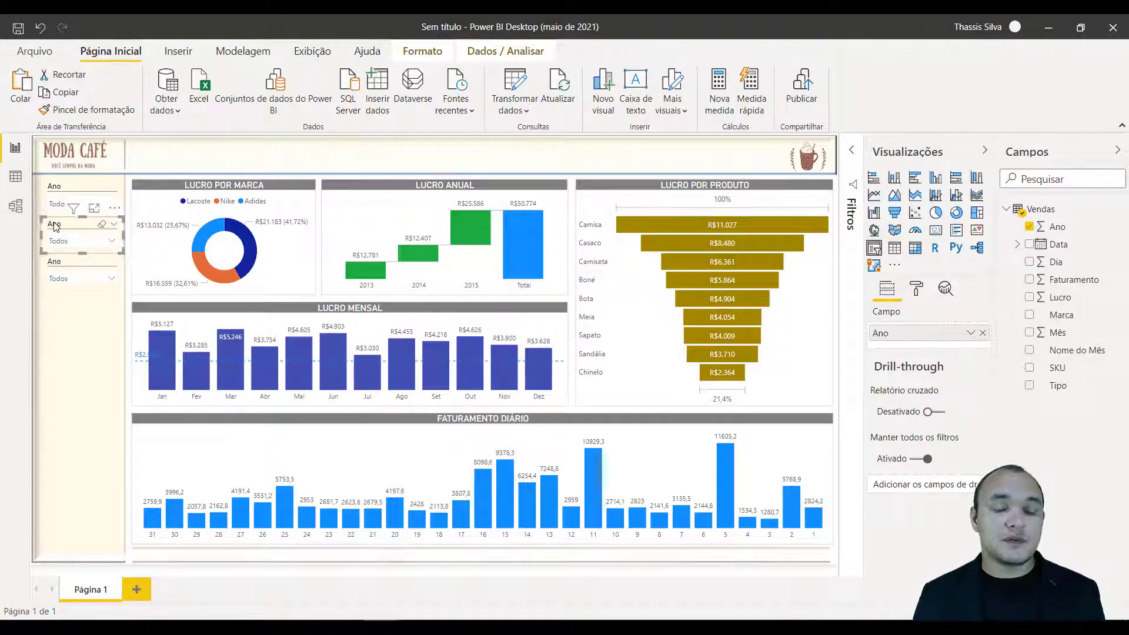
click(983, 334)
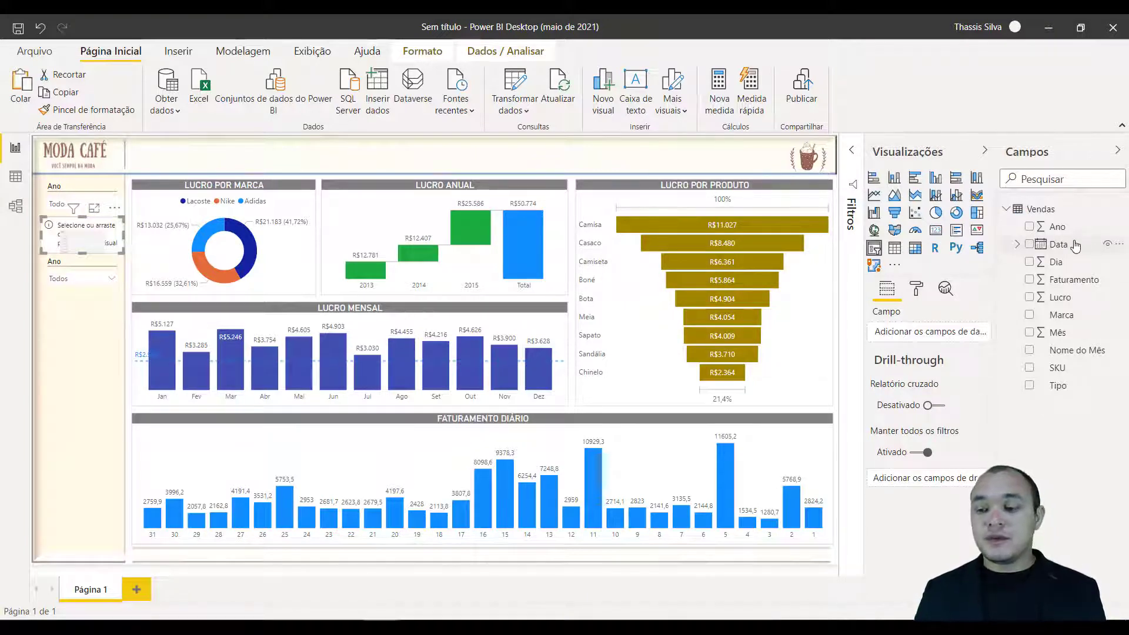
drag(1059, 351, 926, 340)
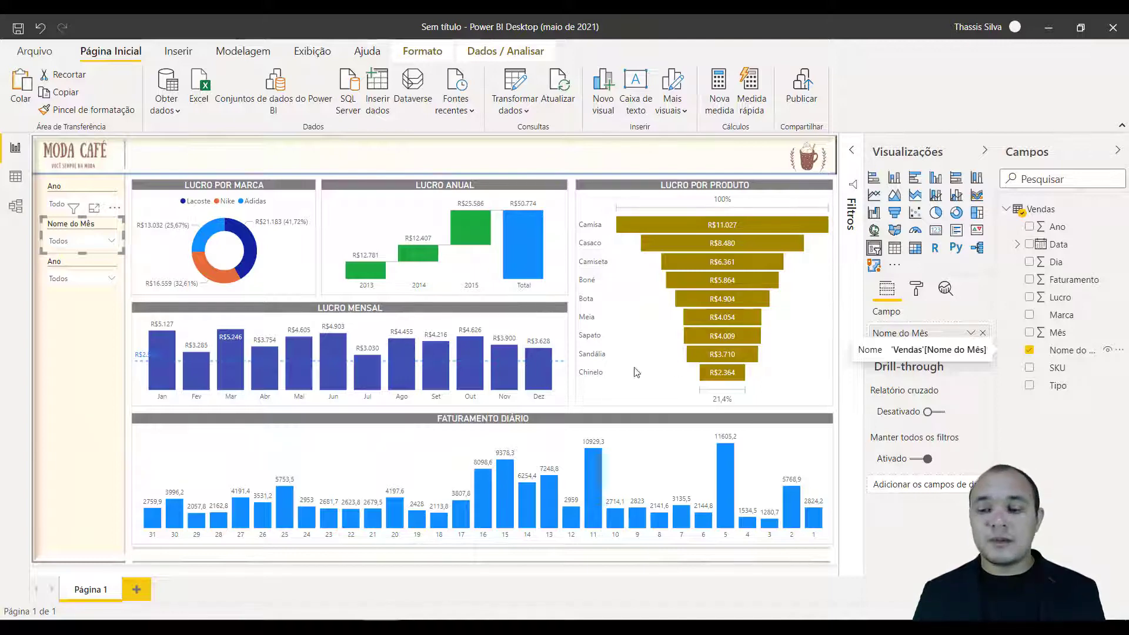
double_click(906, 333)
click(913, 333)
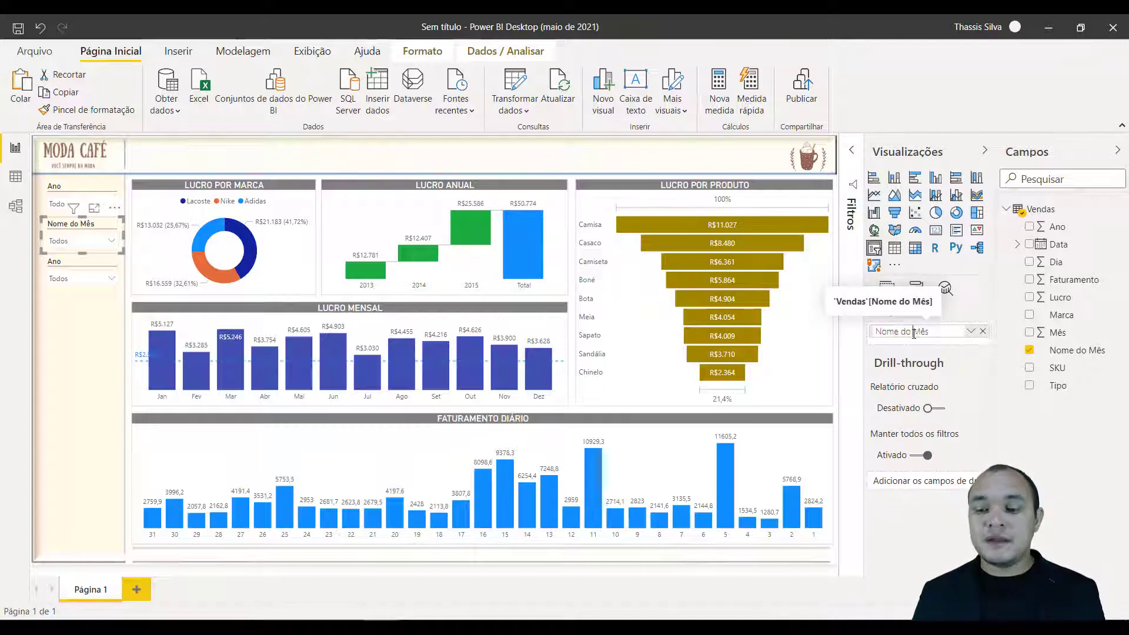
drag(914, 333, 847, 337)
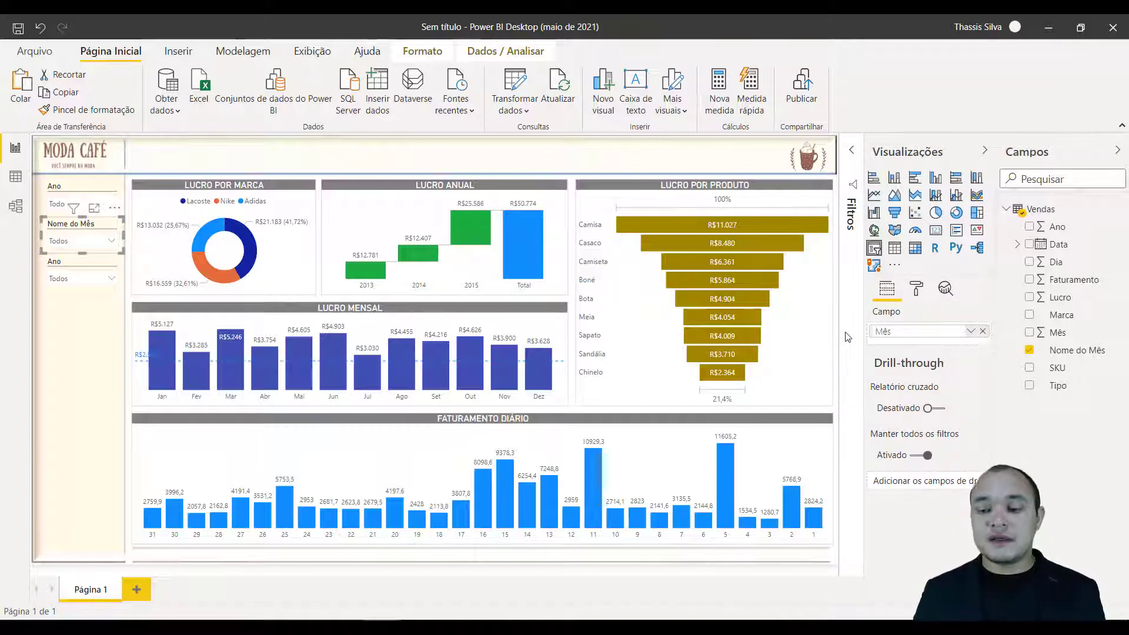
key(Return)
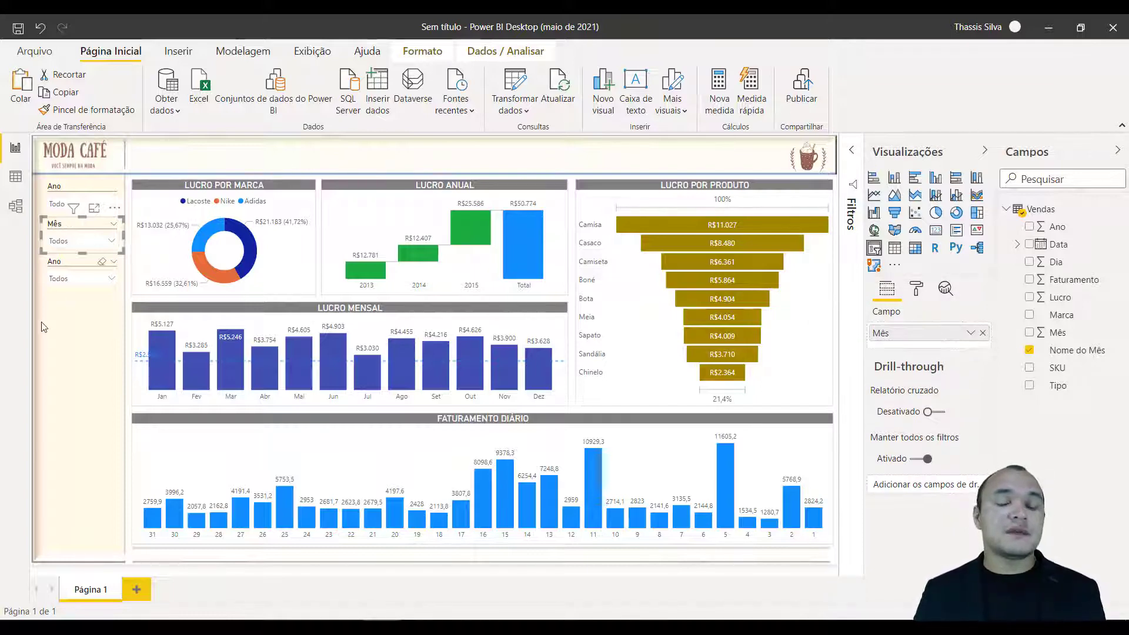
Replace Ano with Dia as the field of the third slicer in the side strip.
click(71, 300)
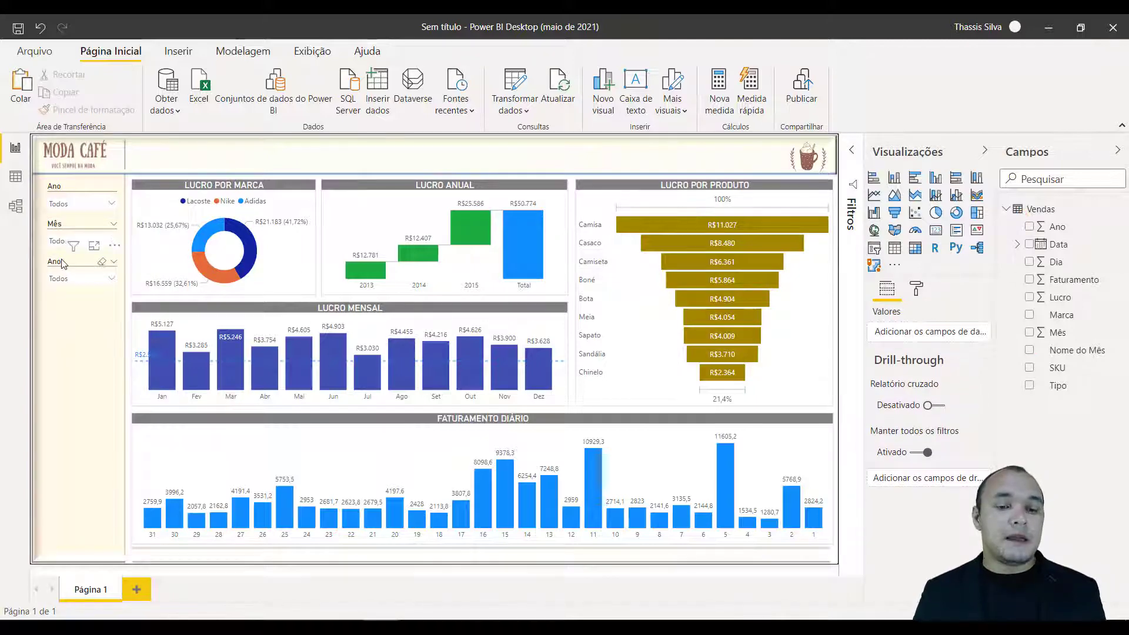
click(88, 269)
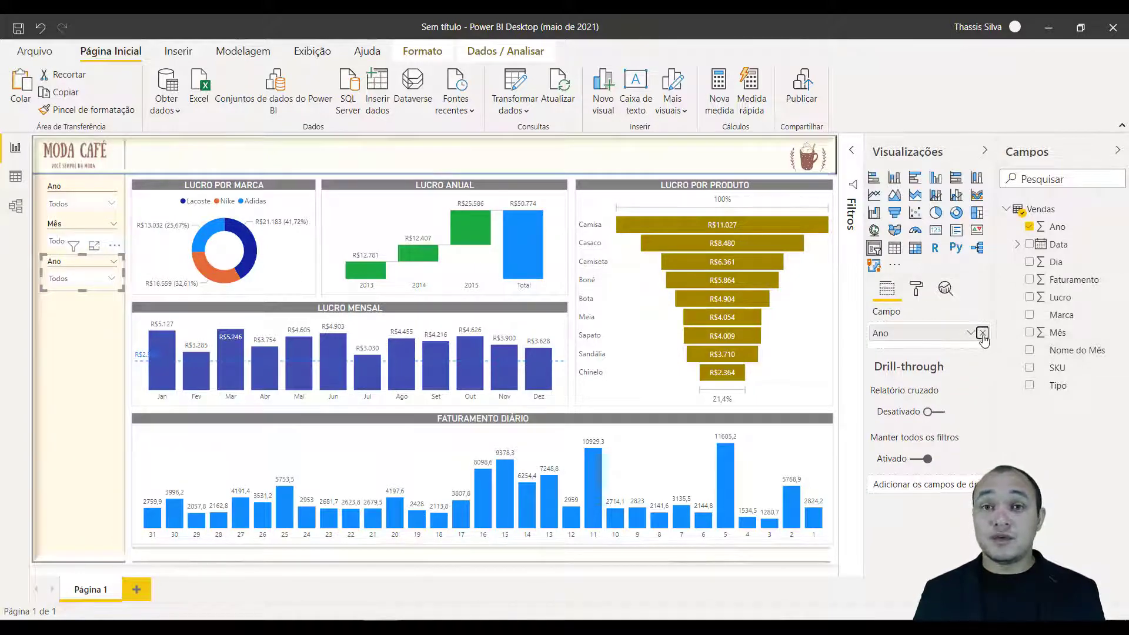
click(983, 333)
drag(1069, 262, 941, 334)
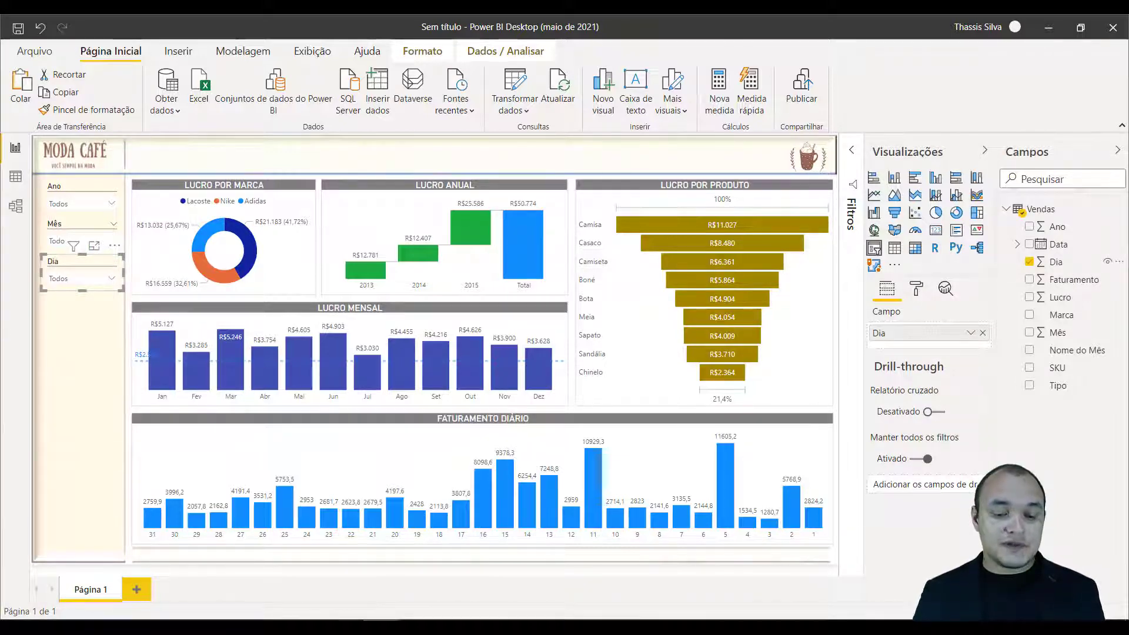
Check the slicers in the finished BI Moda Café report, and duplicate the Dia slicer twice, stacking both copies directly below it.
mouse_move(247, 618)
click(300, 573)
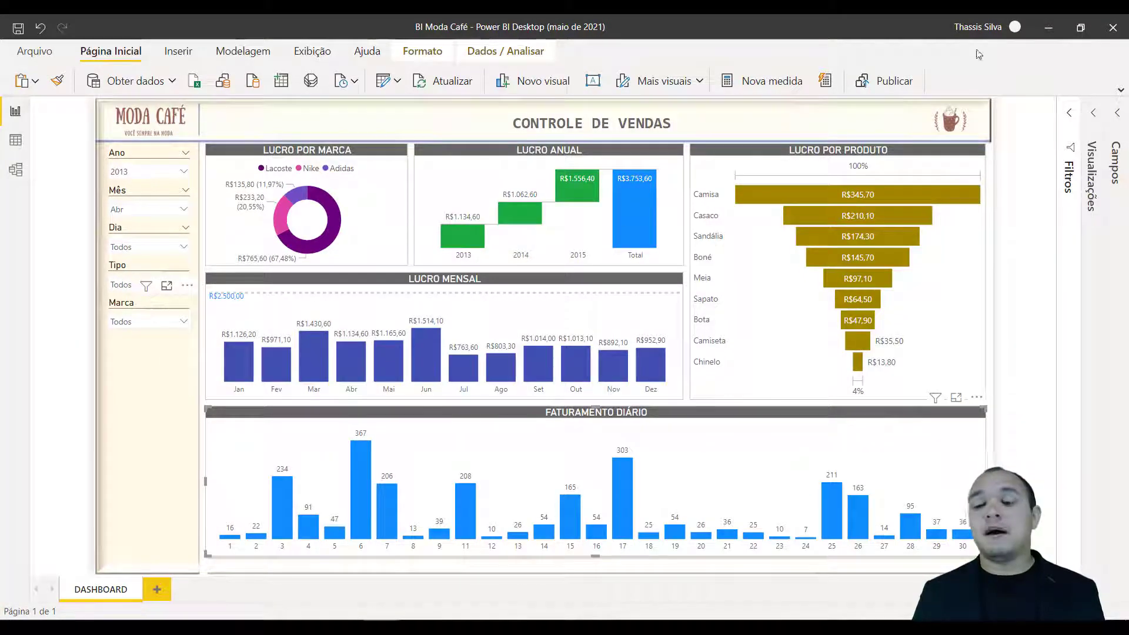
click(1049, 28)
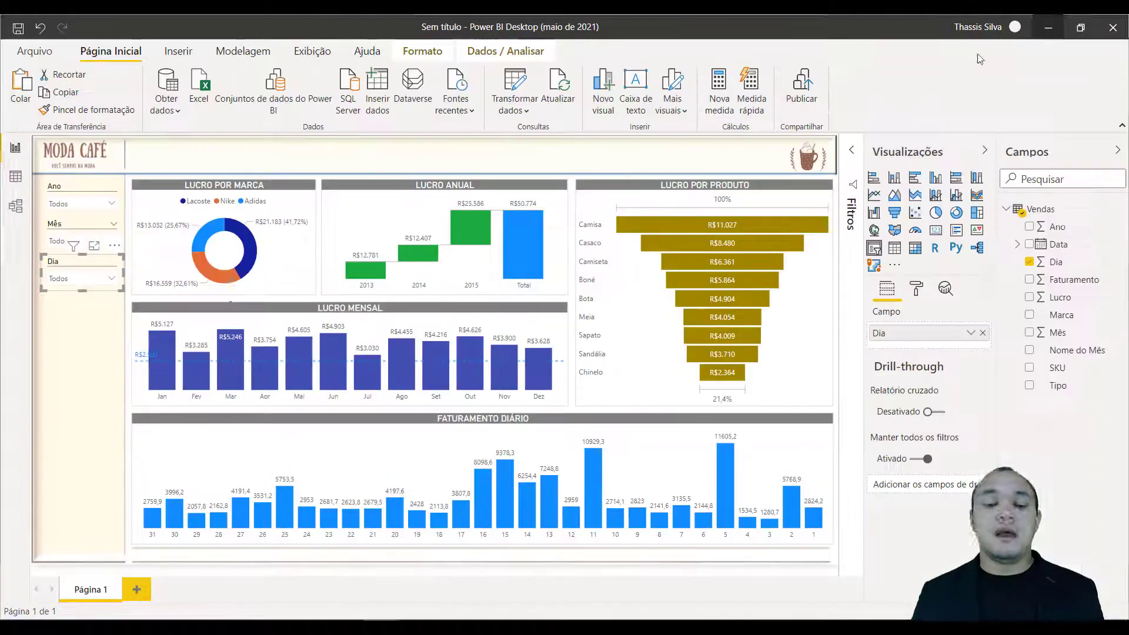
click(77, 334)
click(71, 263)
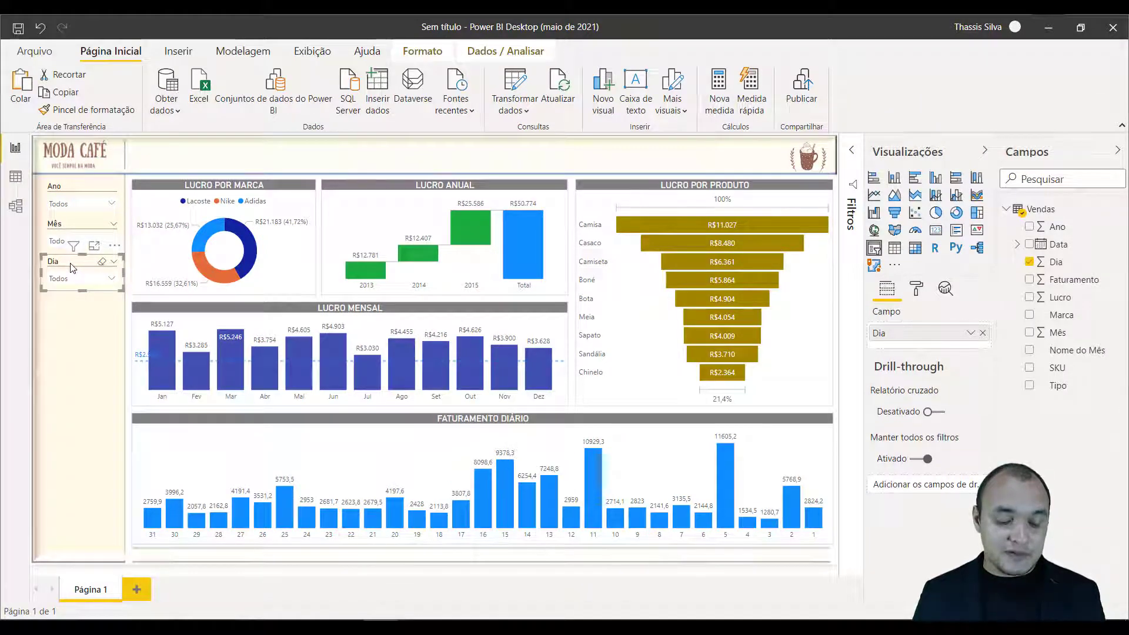
key(ctrl+c)
key(ctrl+v)
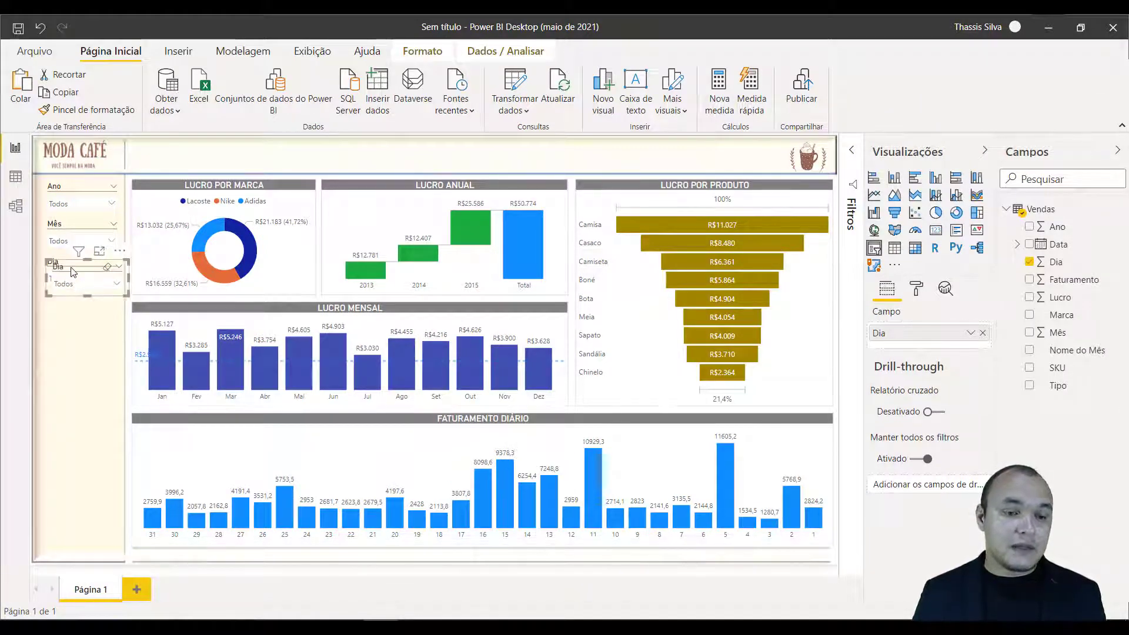
drag(73, 272, 67, 336)
key(ctrl+c)
key(ctrl+v)
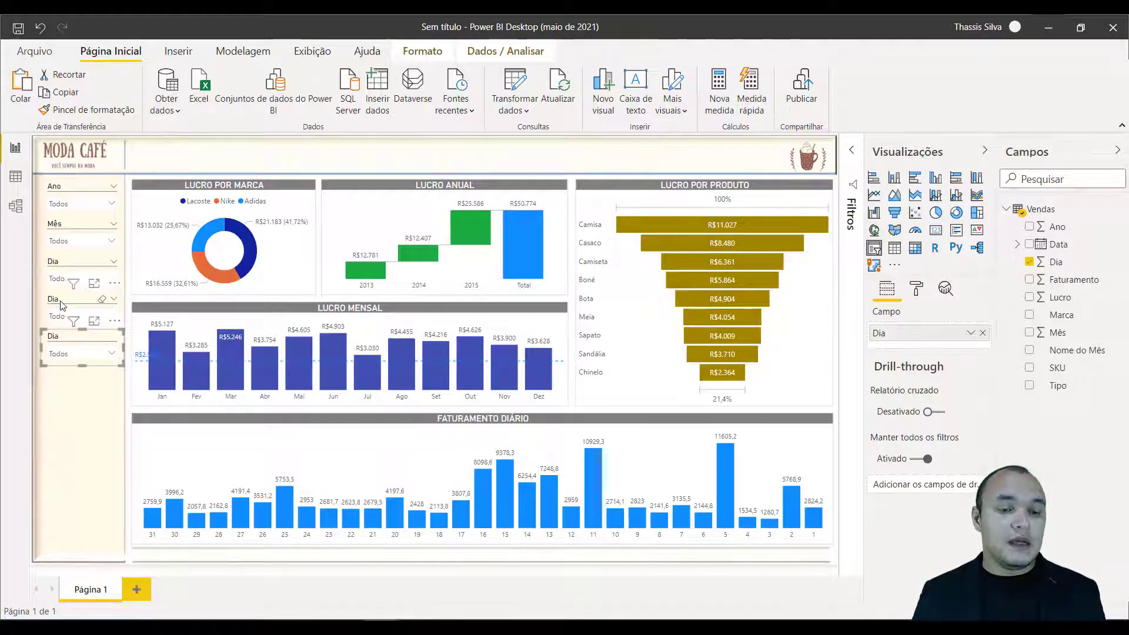
Replace the Dia field with Tipo in the fourth slicer and with Marca in the fifth slicer.
click(62, 304)
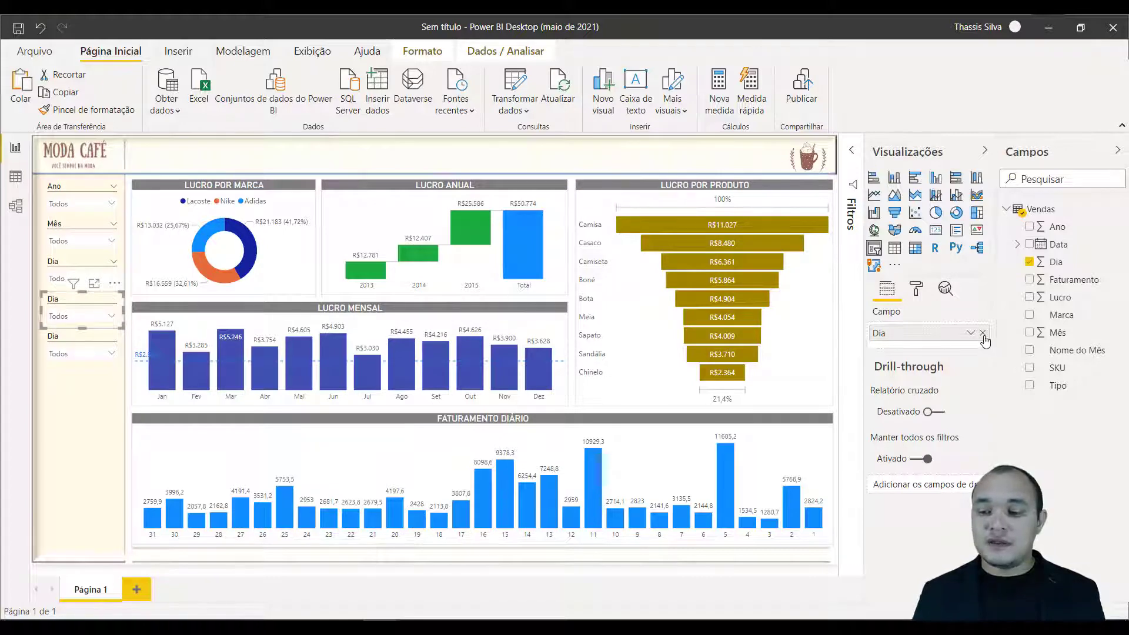
click(983, 333)
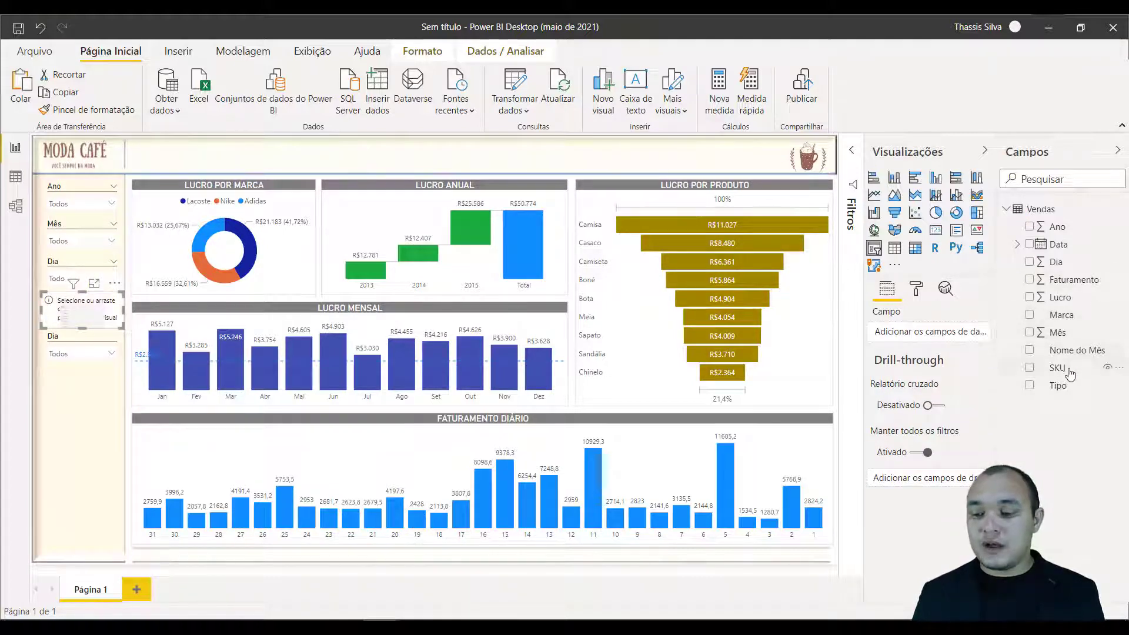
drag(1059, 386, 928, 334)
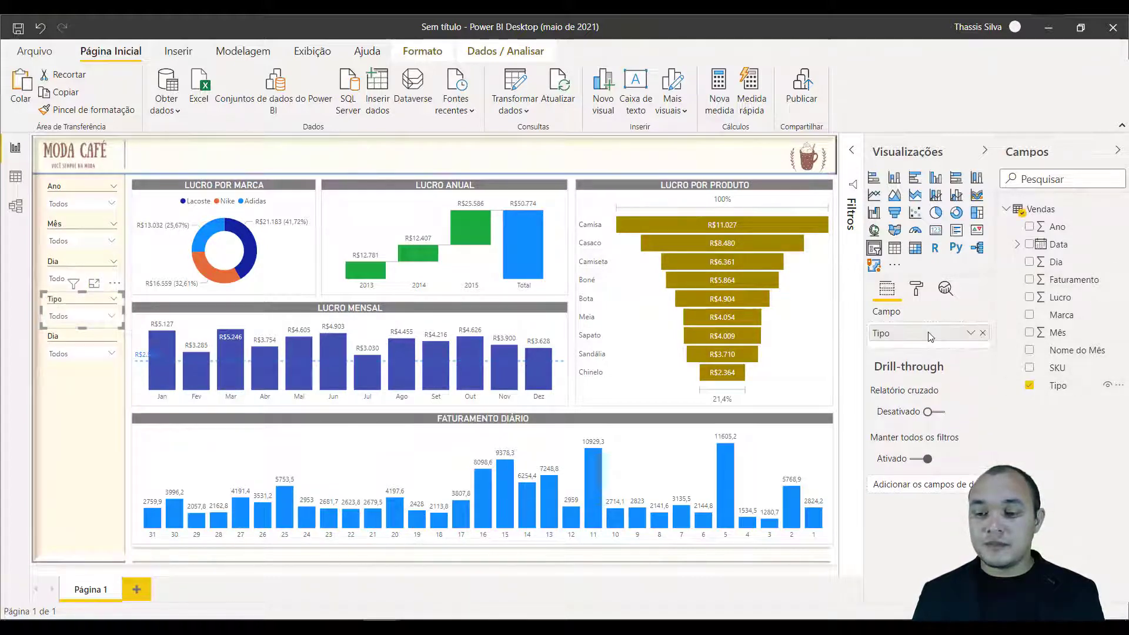
click(62, 338)
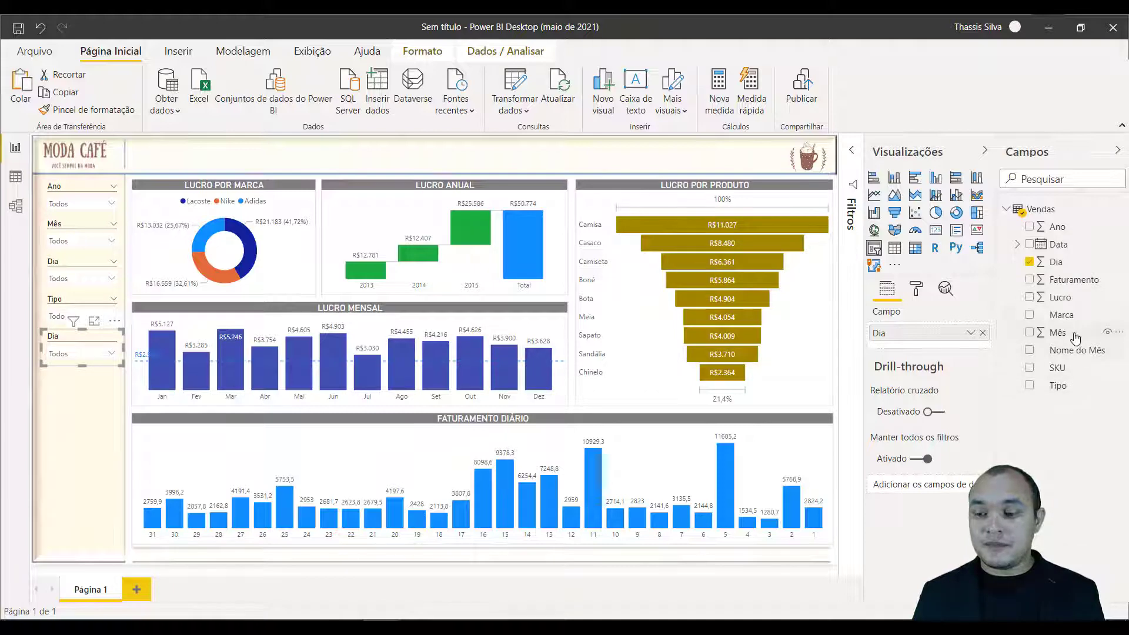
drag(1077, 314, 955, 345)
click(982, 333)
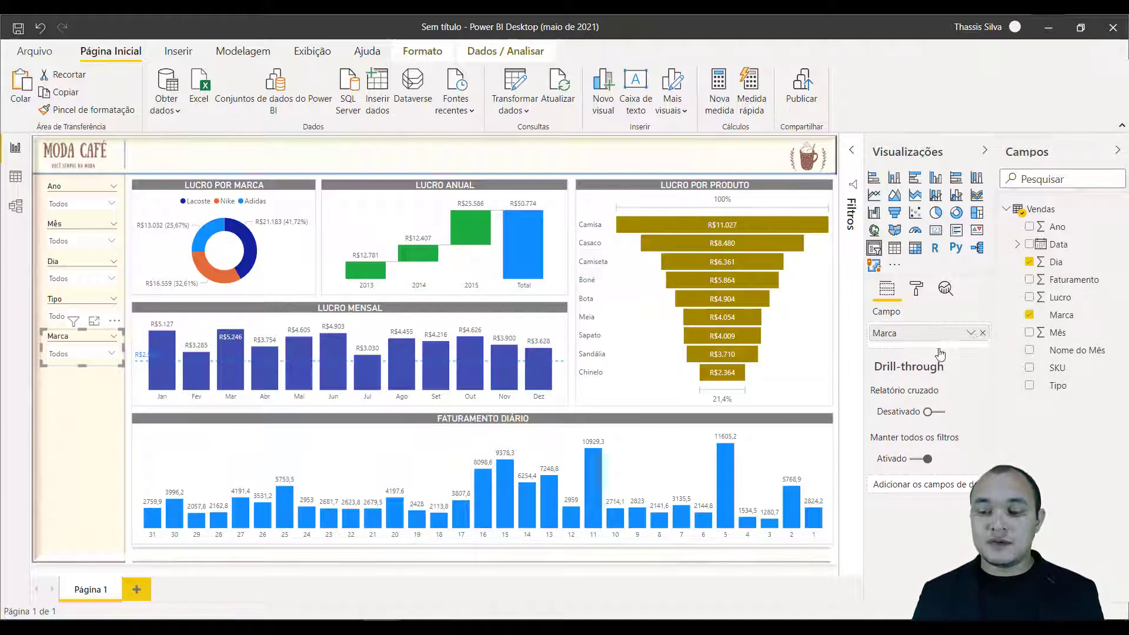
click(104, 382)
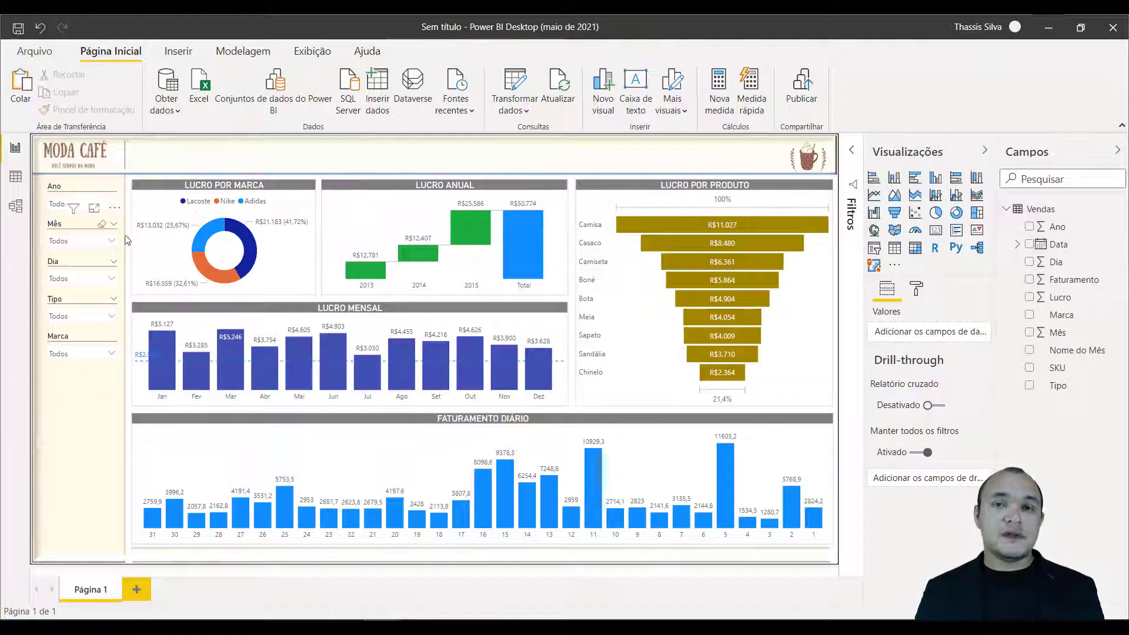
Turn on Seleção única in the selection controls of both the Ano and Mês slicers.
click(69, 206)
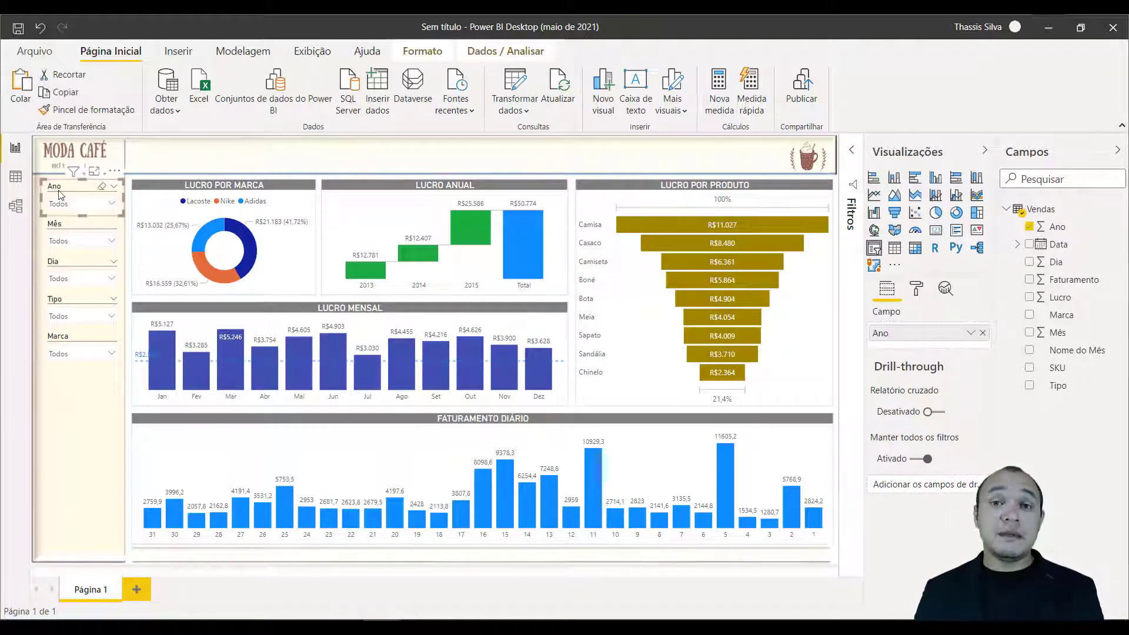
click(66, 233)
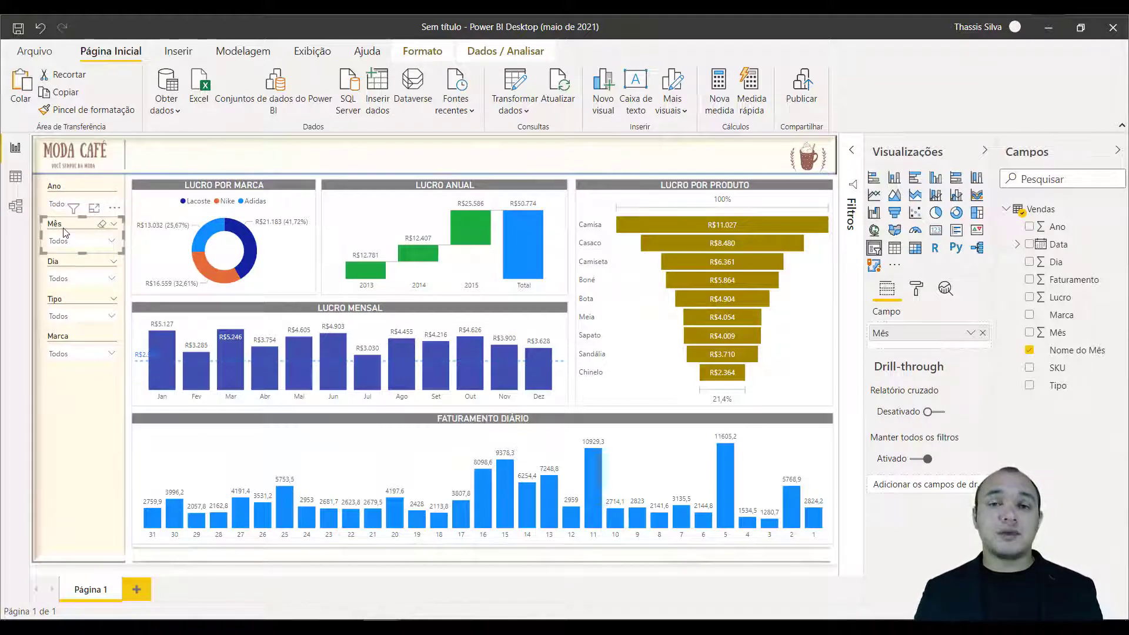
click(55, 188)
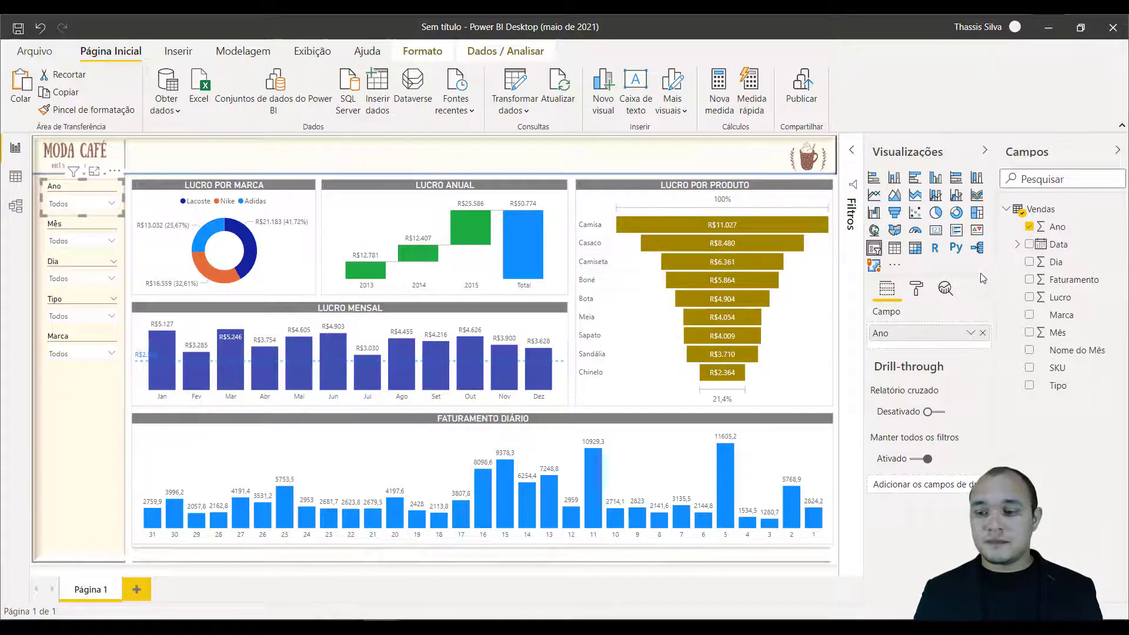
click(917, 288)
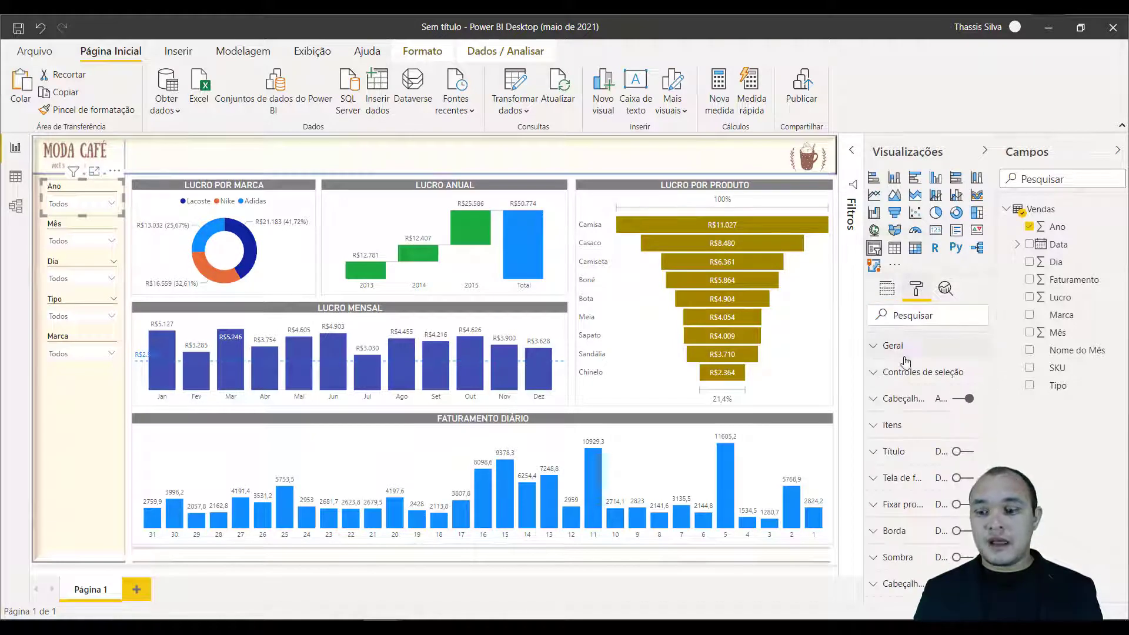
click(884, 375)
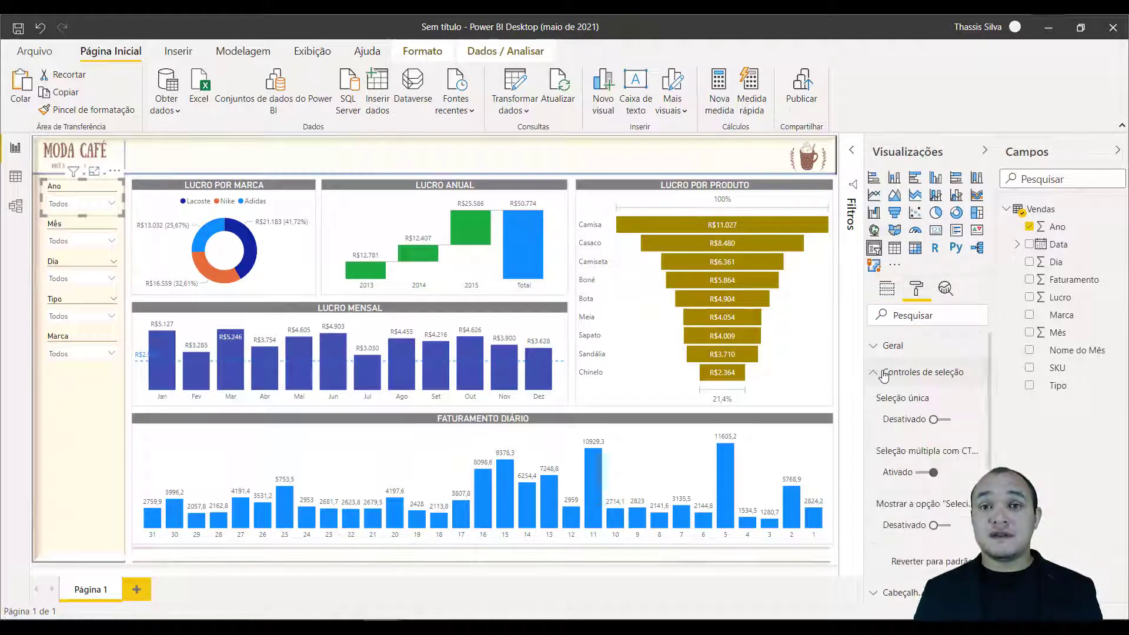
click(935, 420)
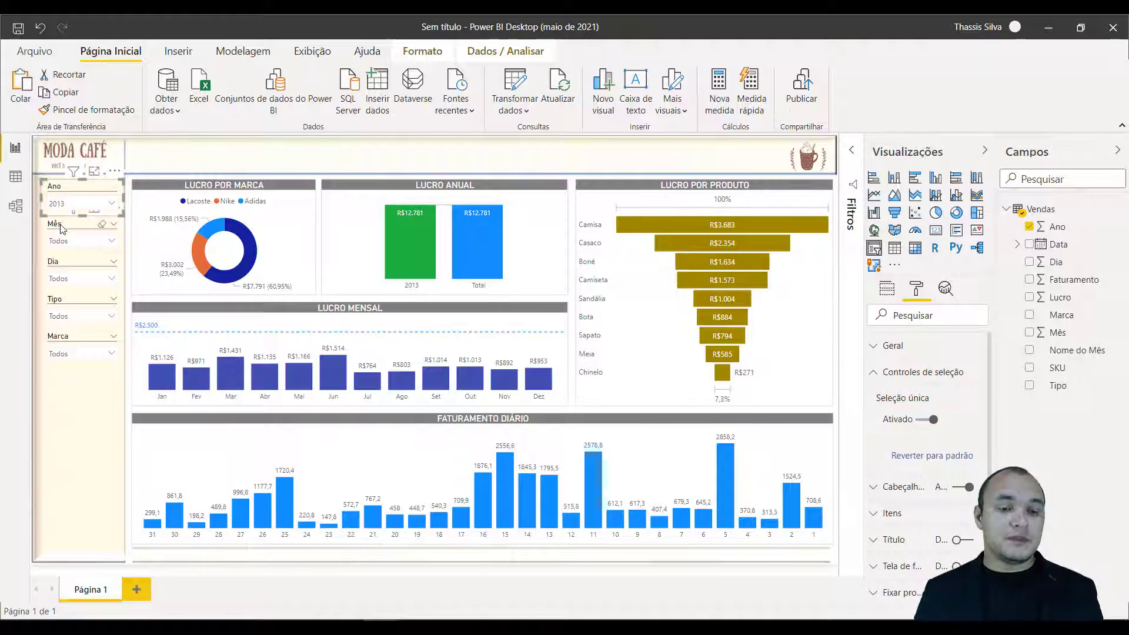
click(77, 236)
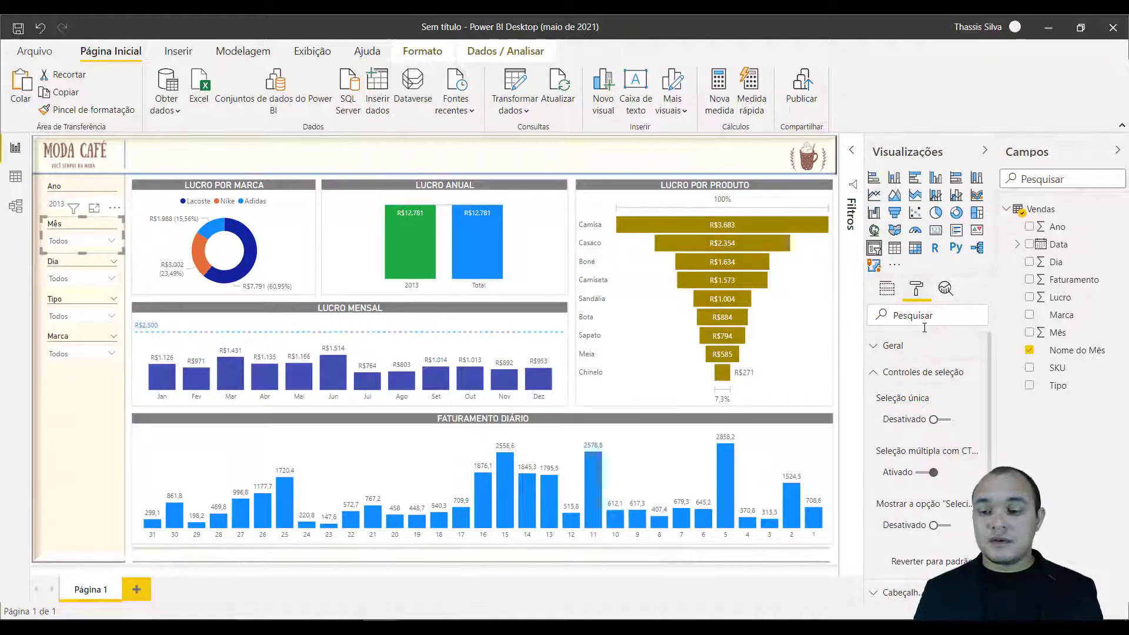
click(933, 420)
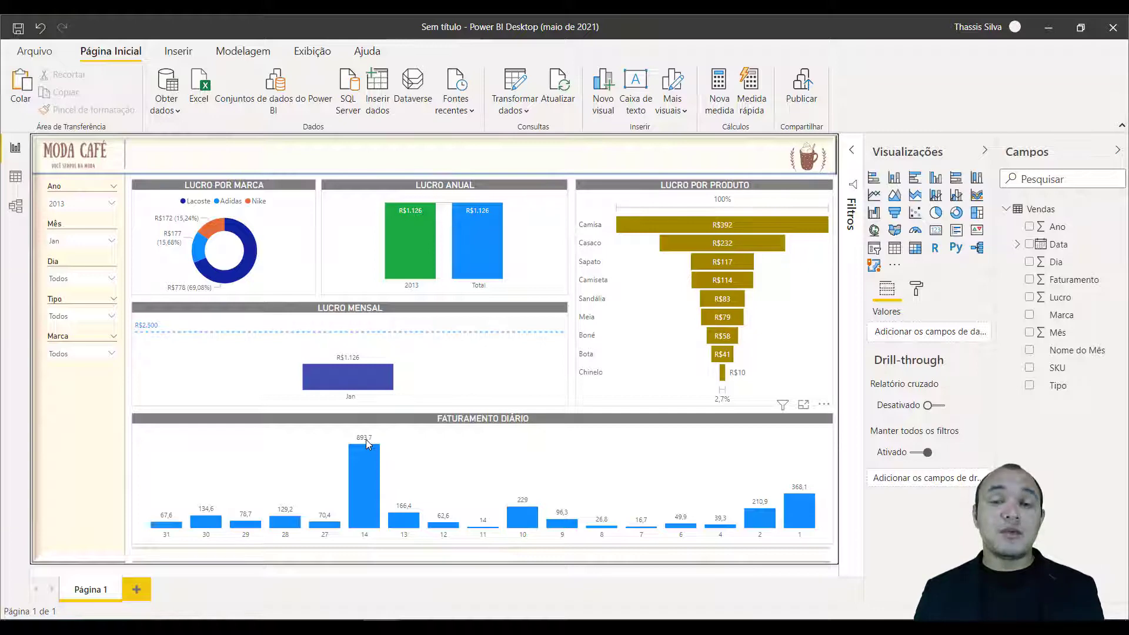
Set the Faturamento column to 0 decimal places for the Faturamento Diário chart.
click(404, 421)
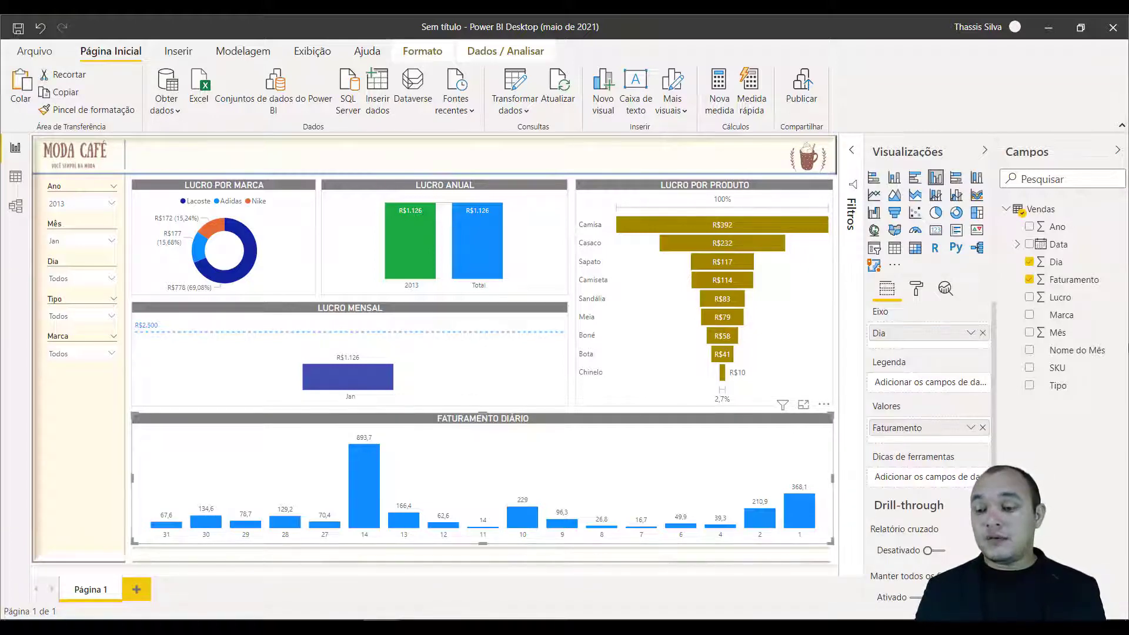
click(1069, 281)
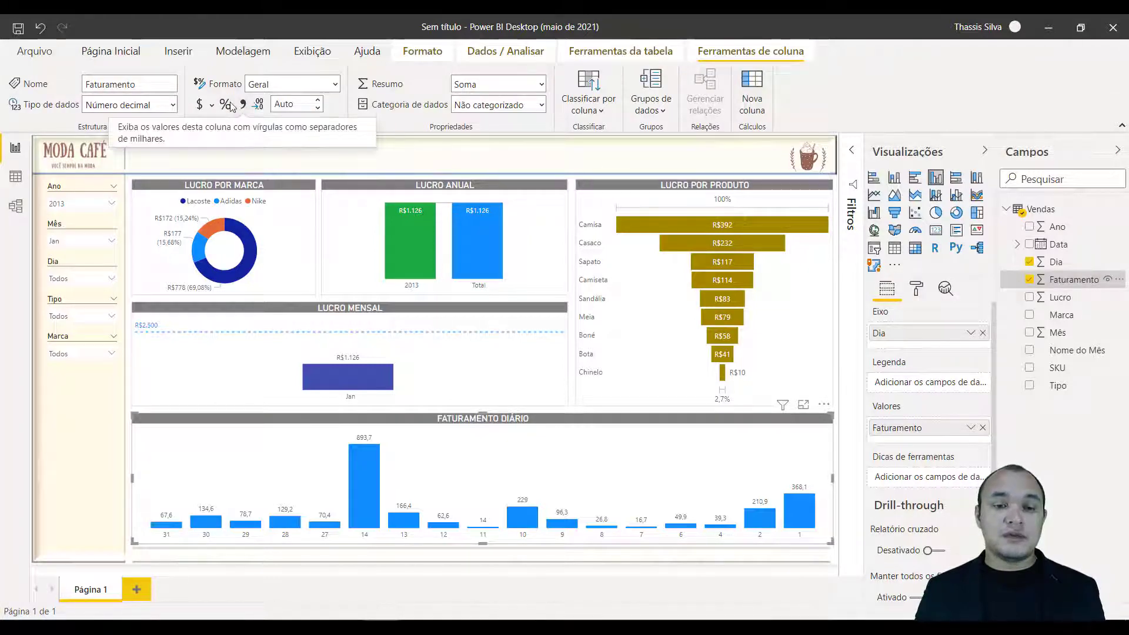
click(303, 106)
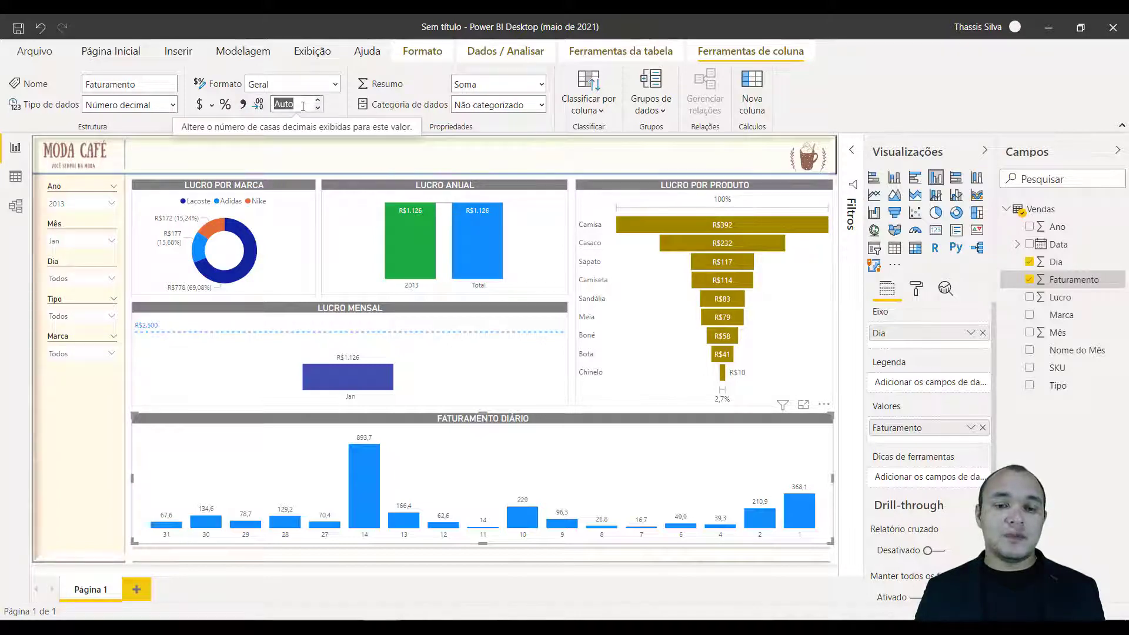
text(0)
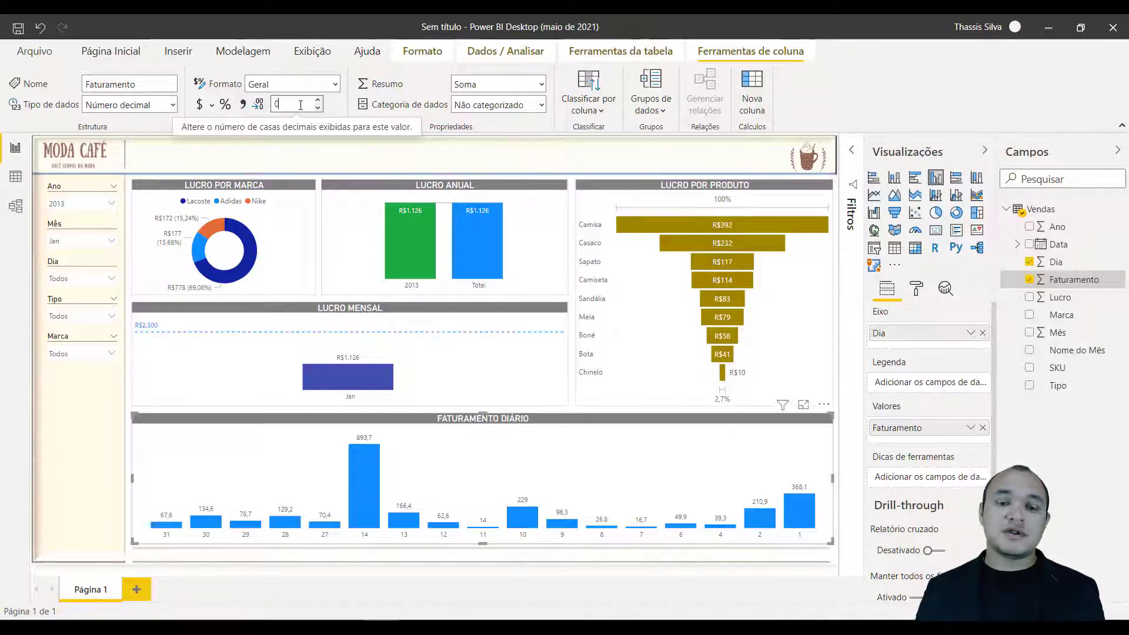
click(333, 110)
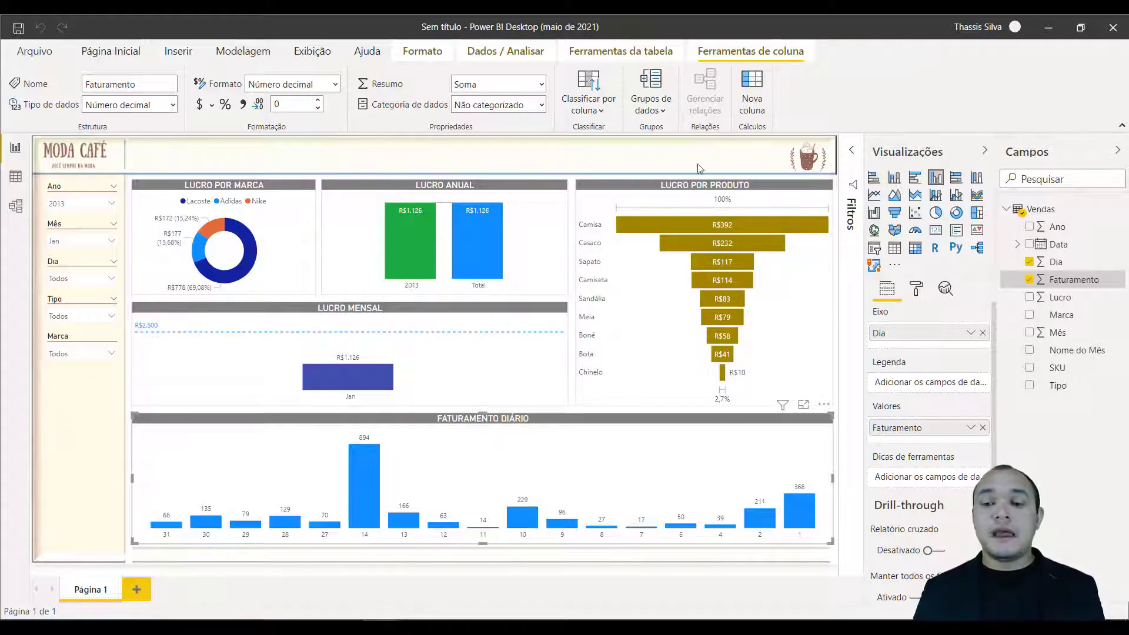
Insert a text box stretched across the header between the logo and the cup, and enter CONTROLE DE VENDAS in it.
click(178, 53)
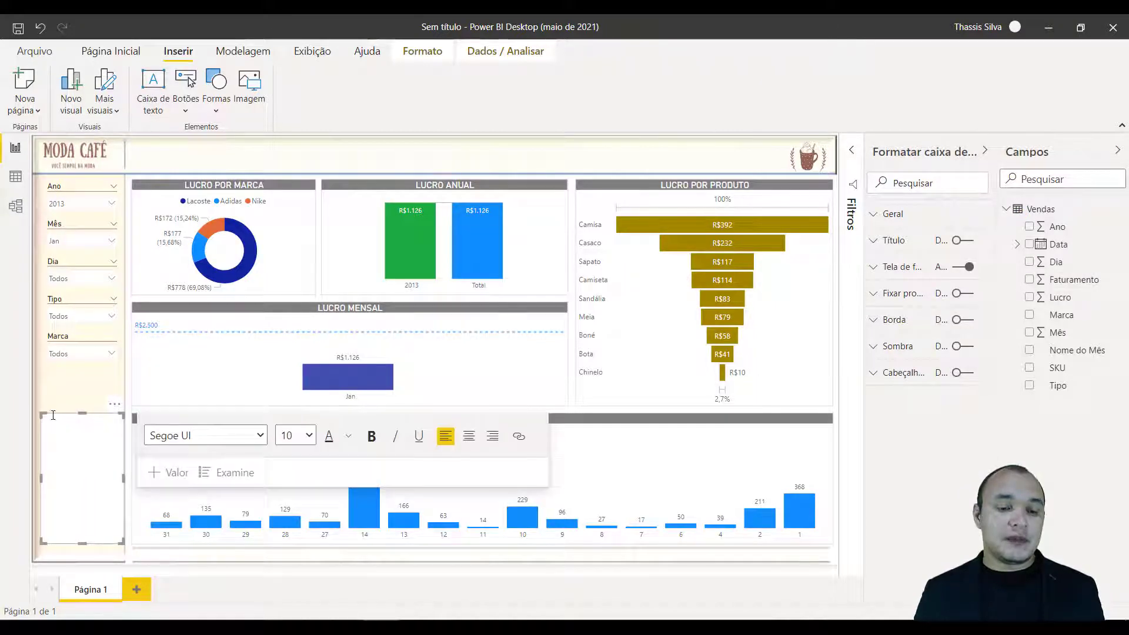
drag(113, 408, 198, 137)
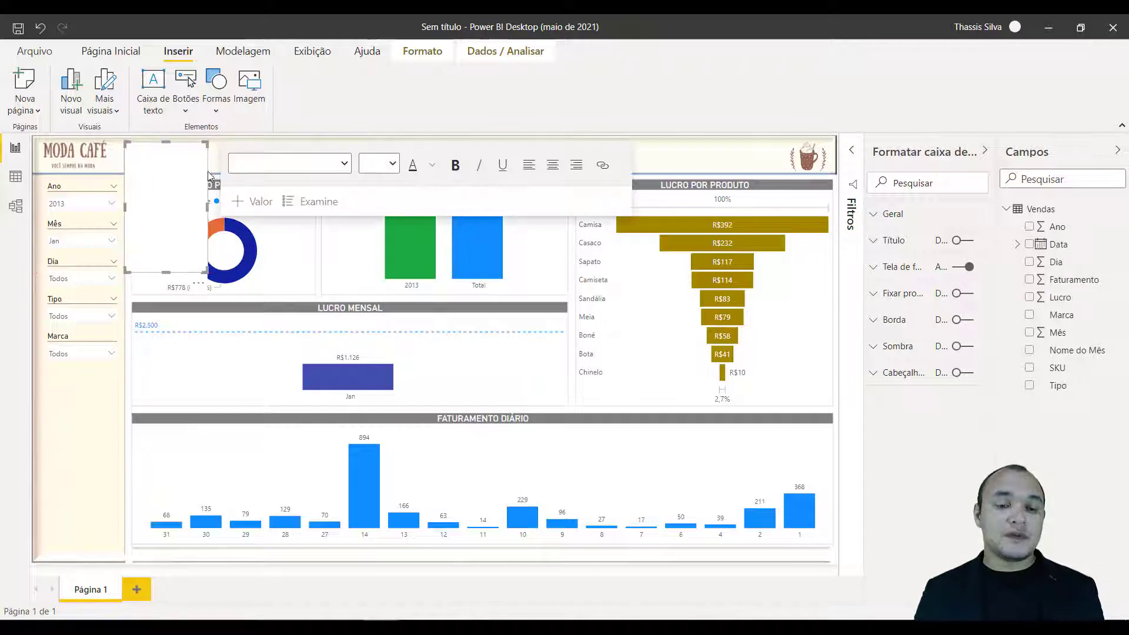
drag(266, 207, 833, 165)
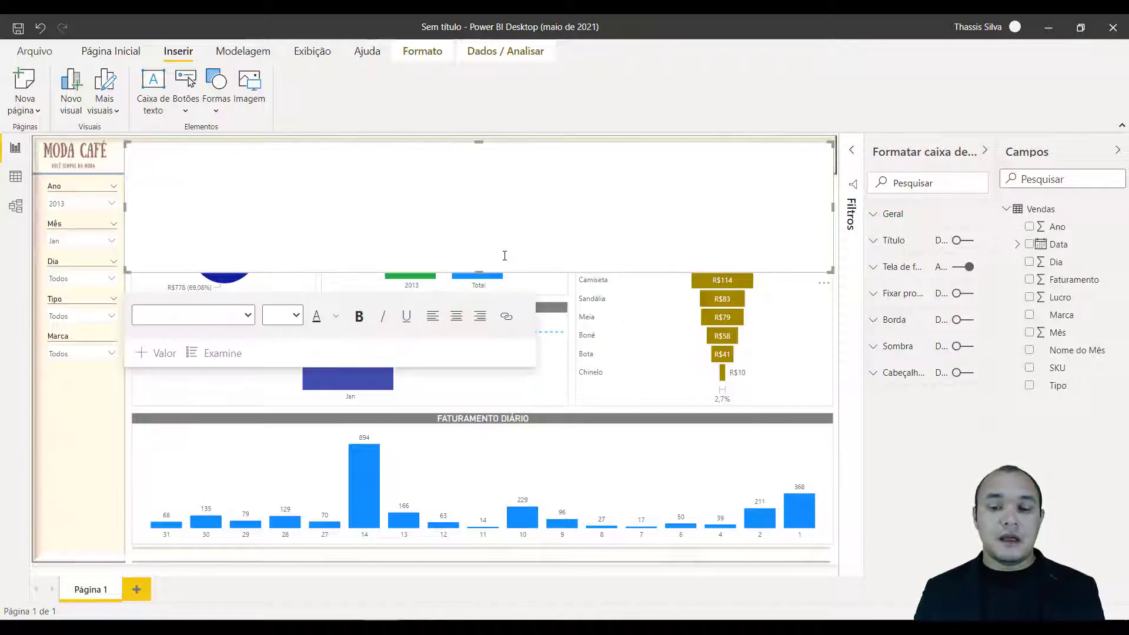
drag(479, 271, 450, 171)
click(408, 161)
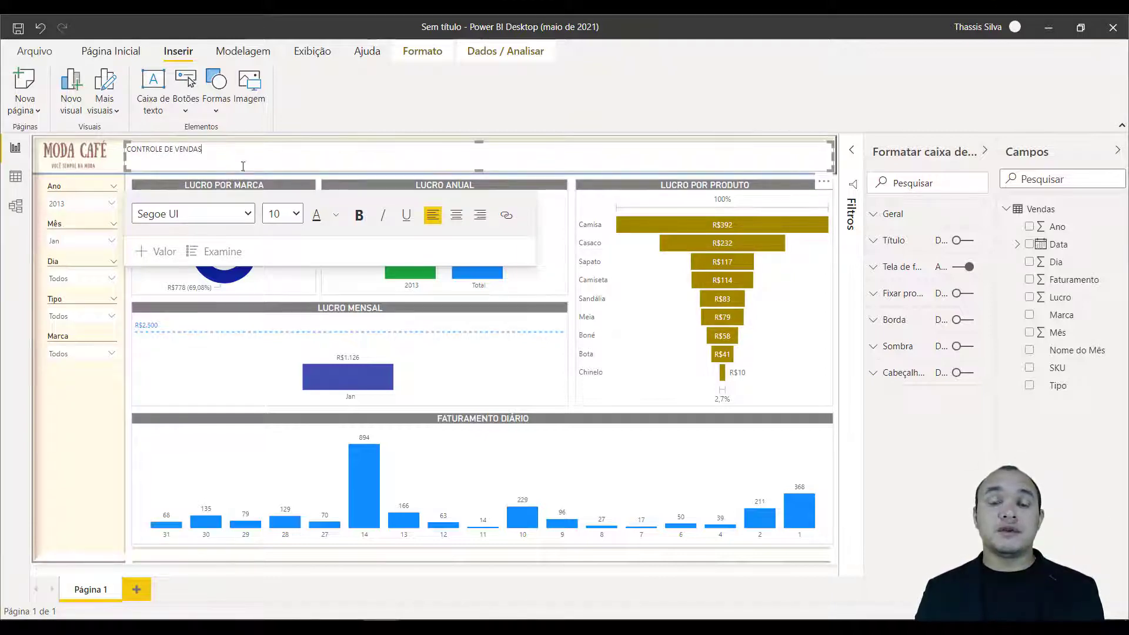
Format the CONTROLE DE VENDAS title in Consolas, size 20, bold.
drag(208, 152, 125, 146)
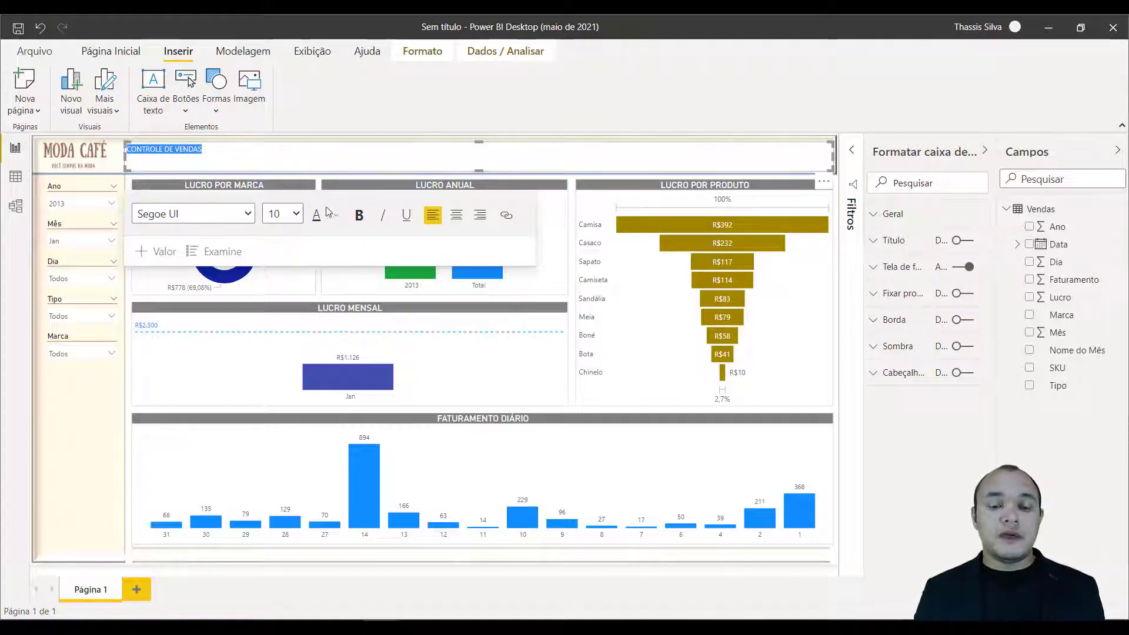
click(207, 216)
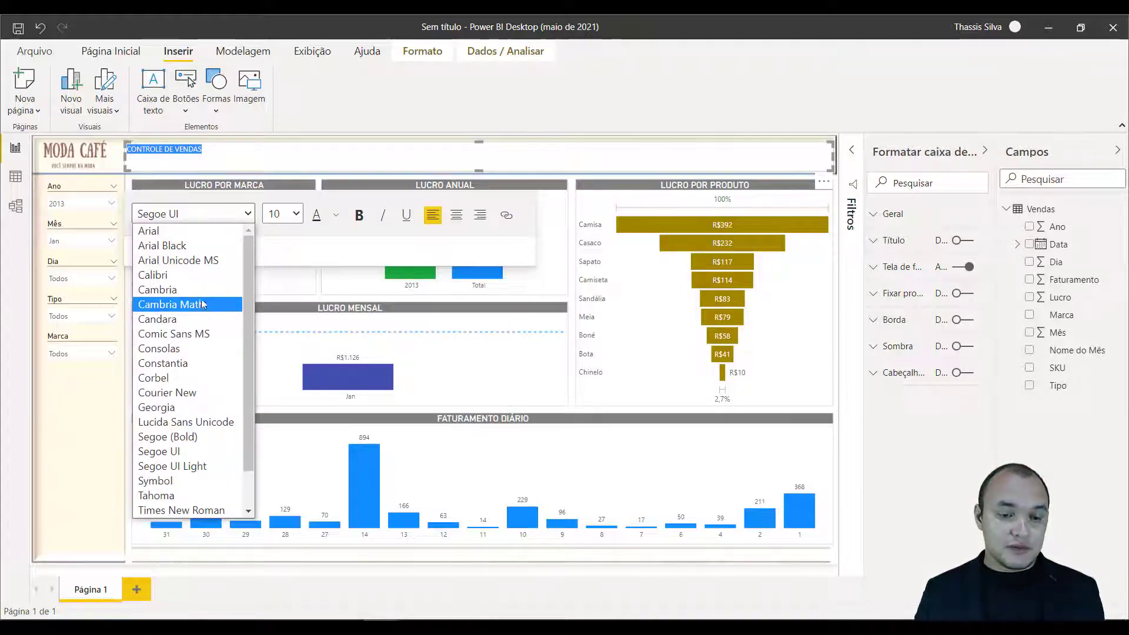
click(186, 350)
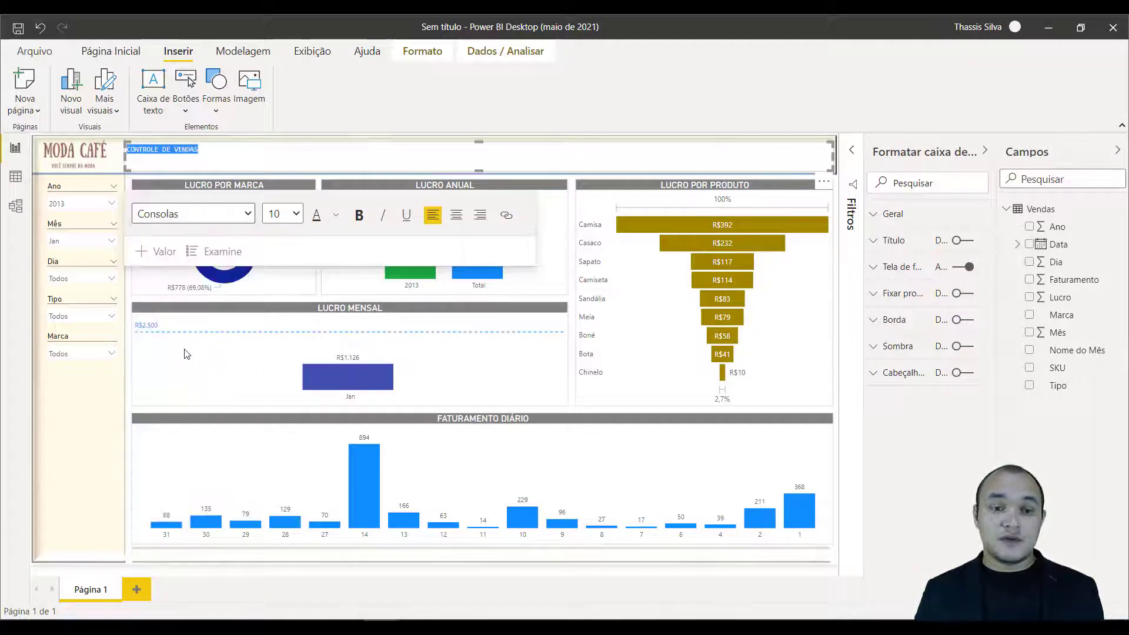
click(295, 213)
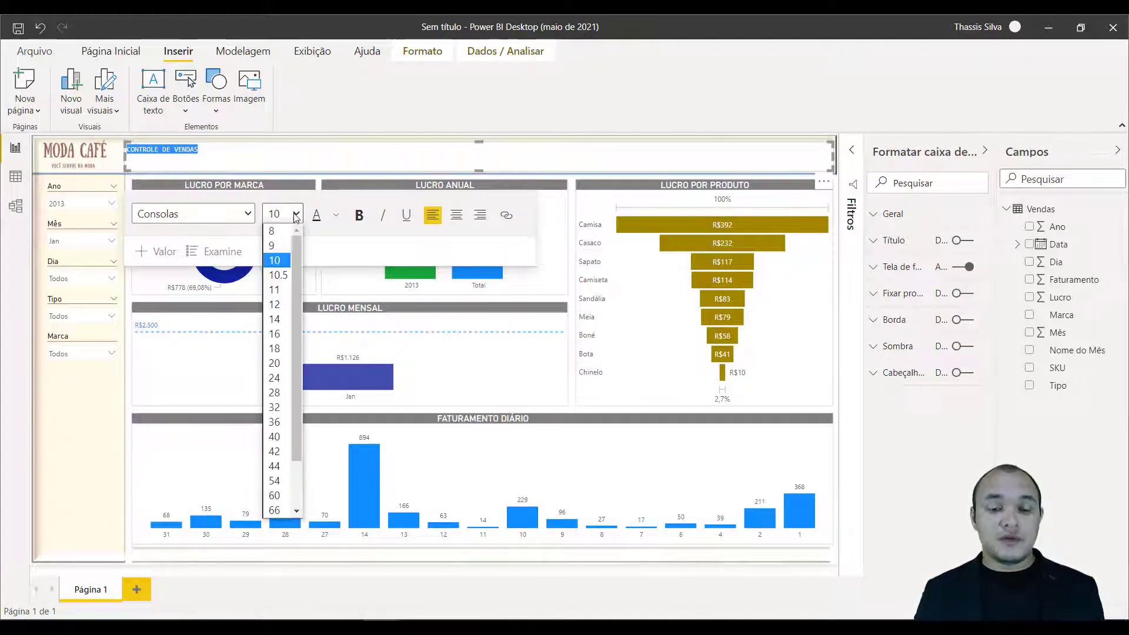
click(275, 365)
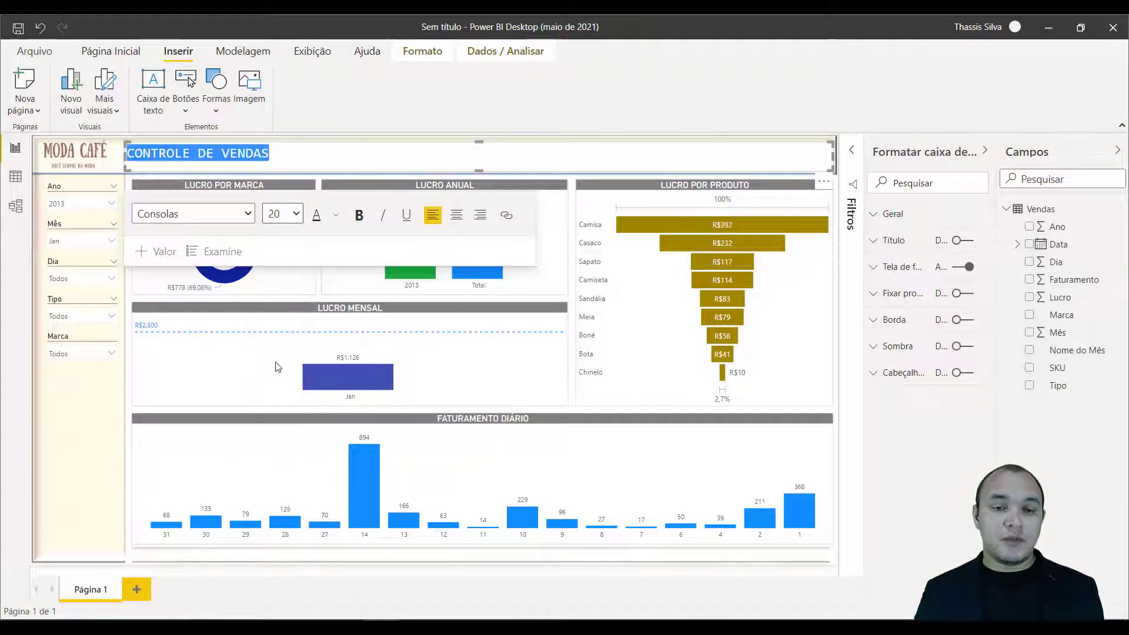
click(362, 221)
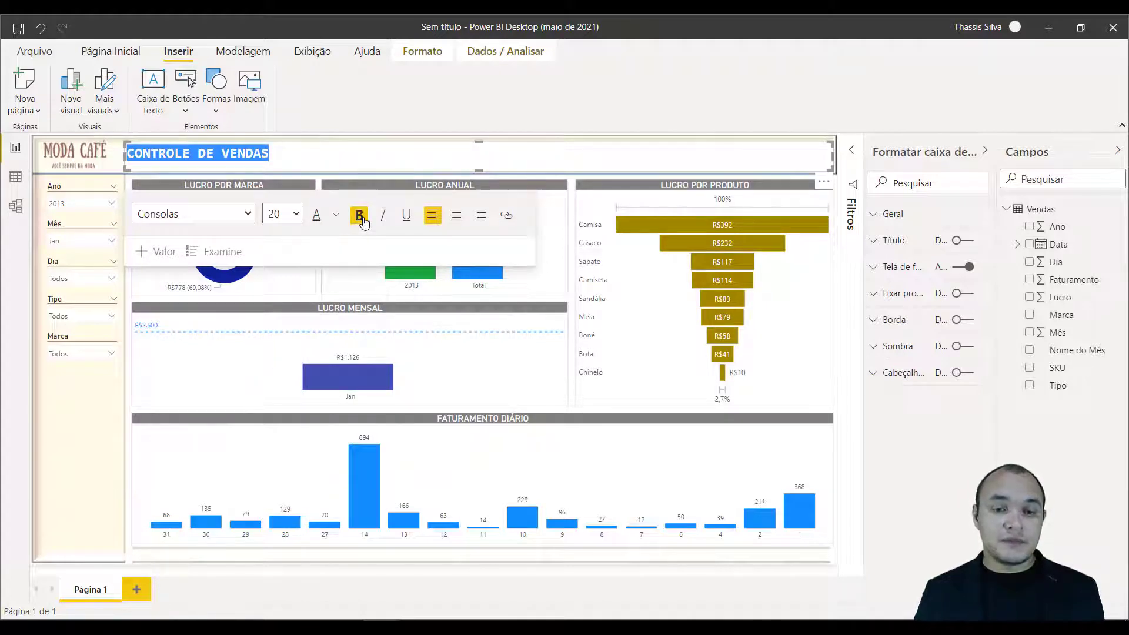
click(337, 157)
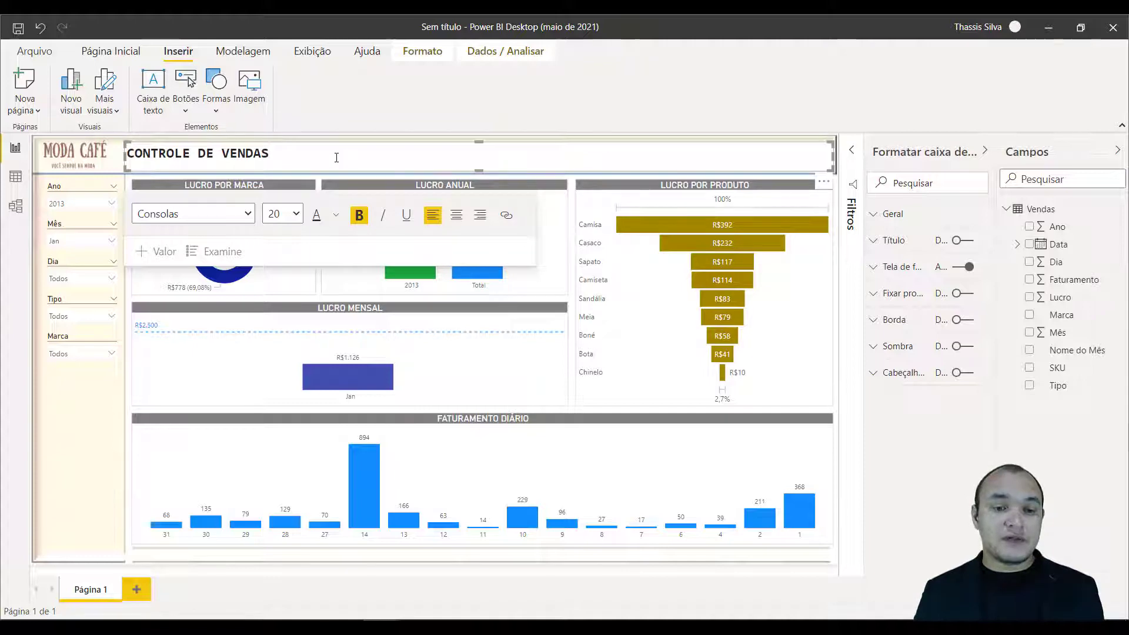
Colour the header title with Branco, 60% mais escuro and centre it in its text box.
drag(337, 157, 131, 153)
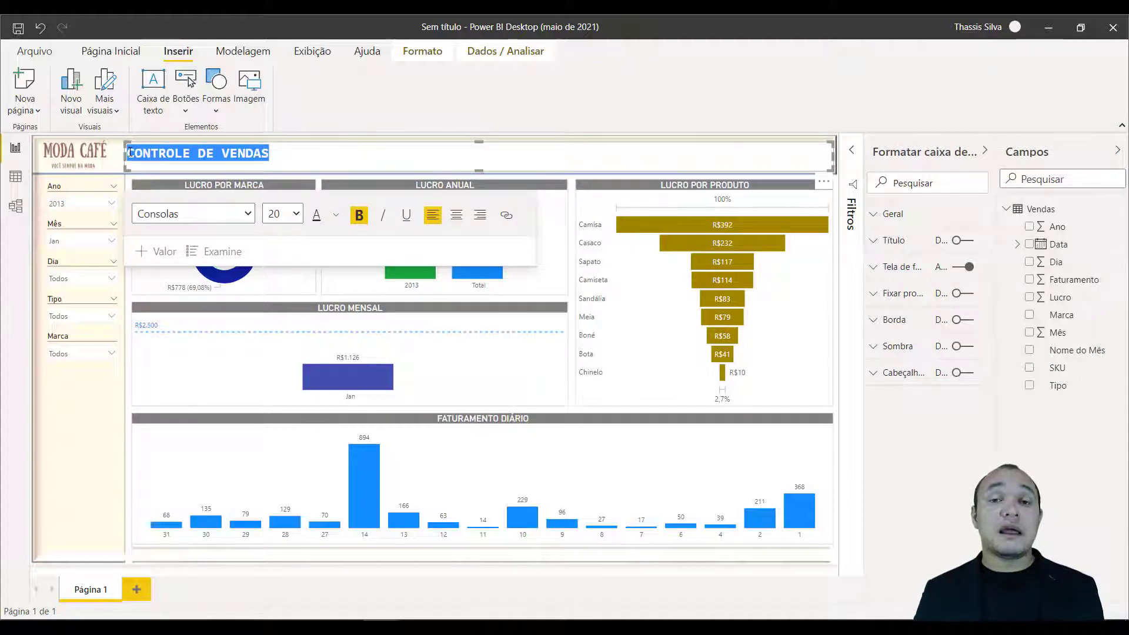
click(336, 218)
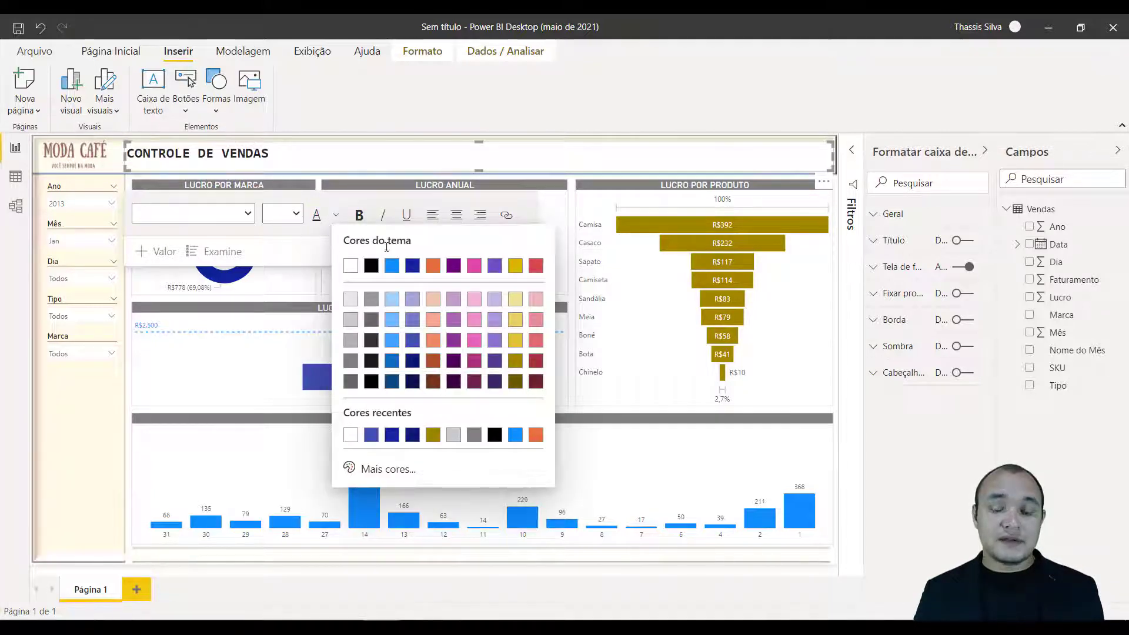
click(350, 382)
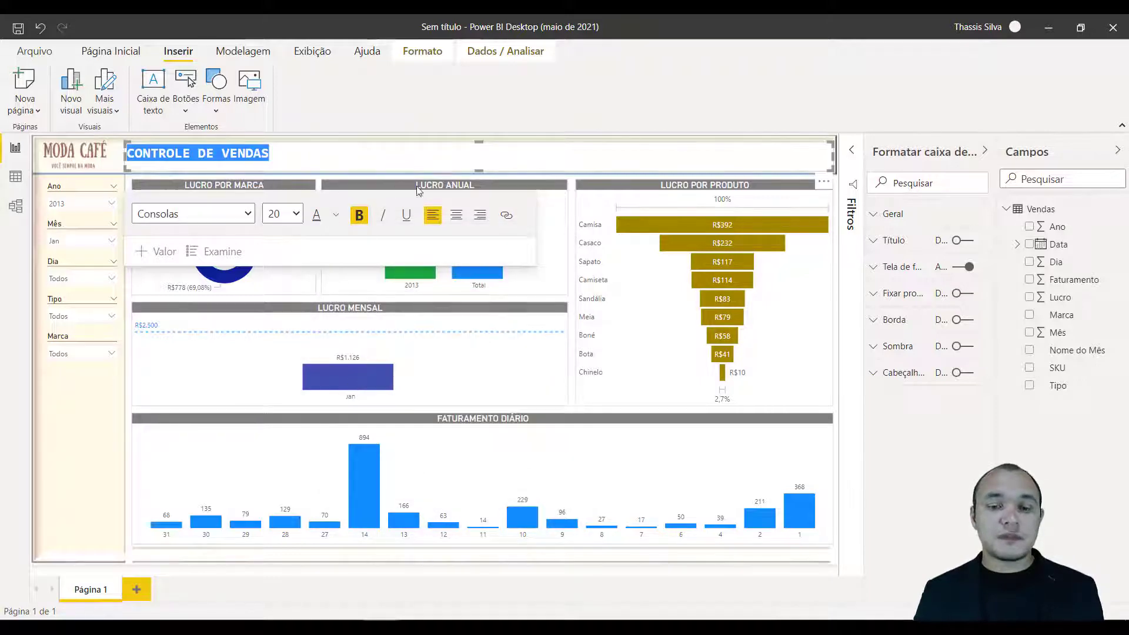
click(457, 215)
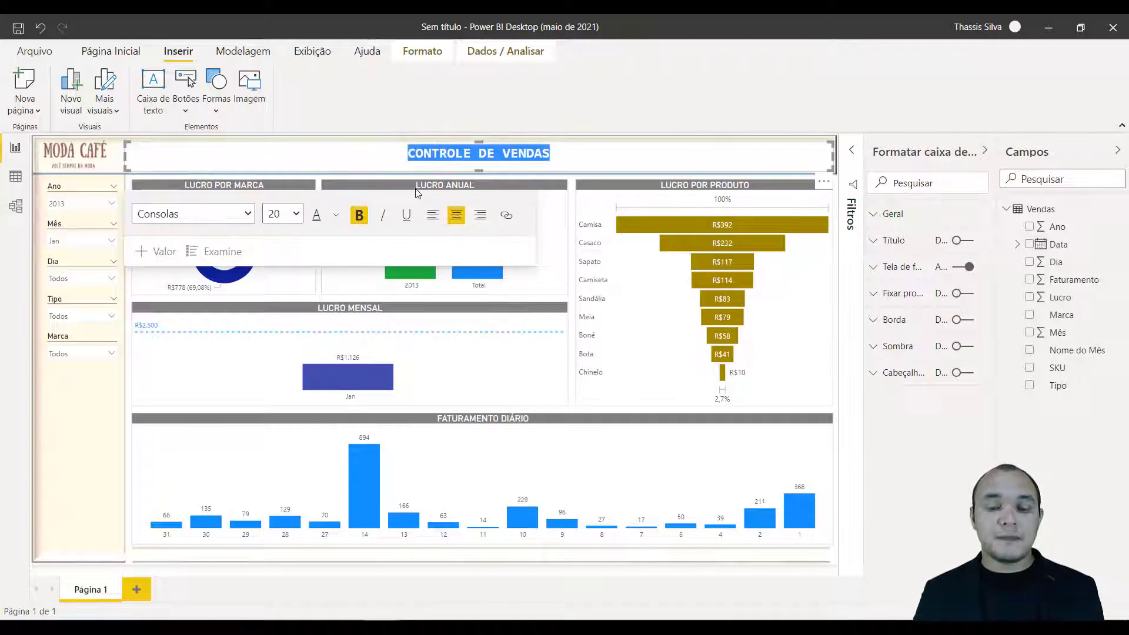
click(118, 418)
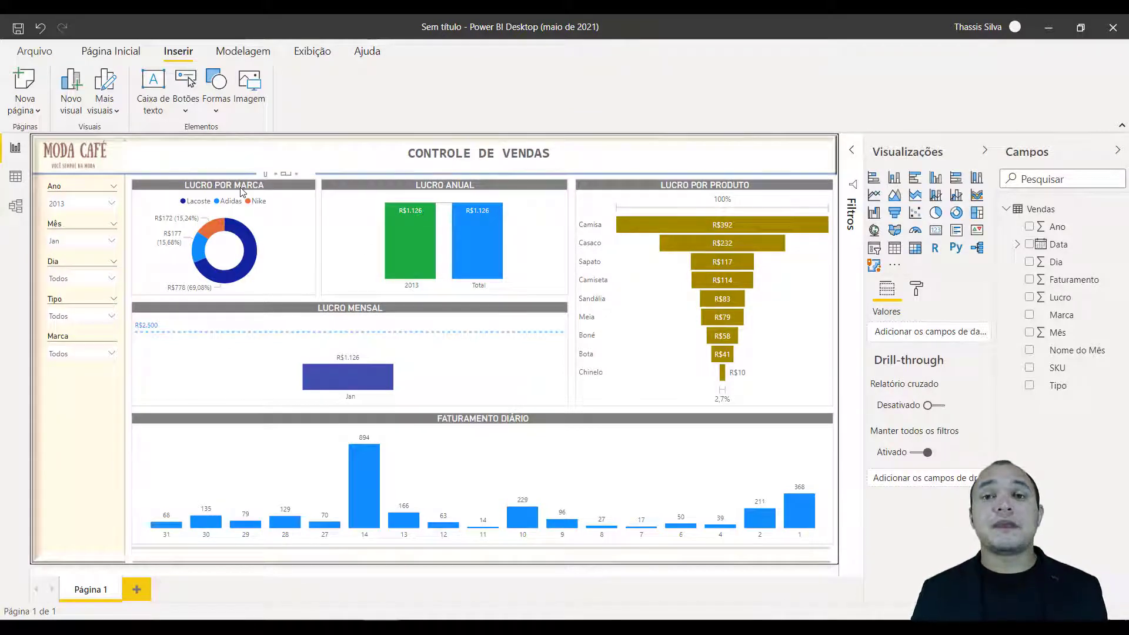
Turn off the background (Tela de fundo) of the header text box.
click(452, 160)
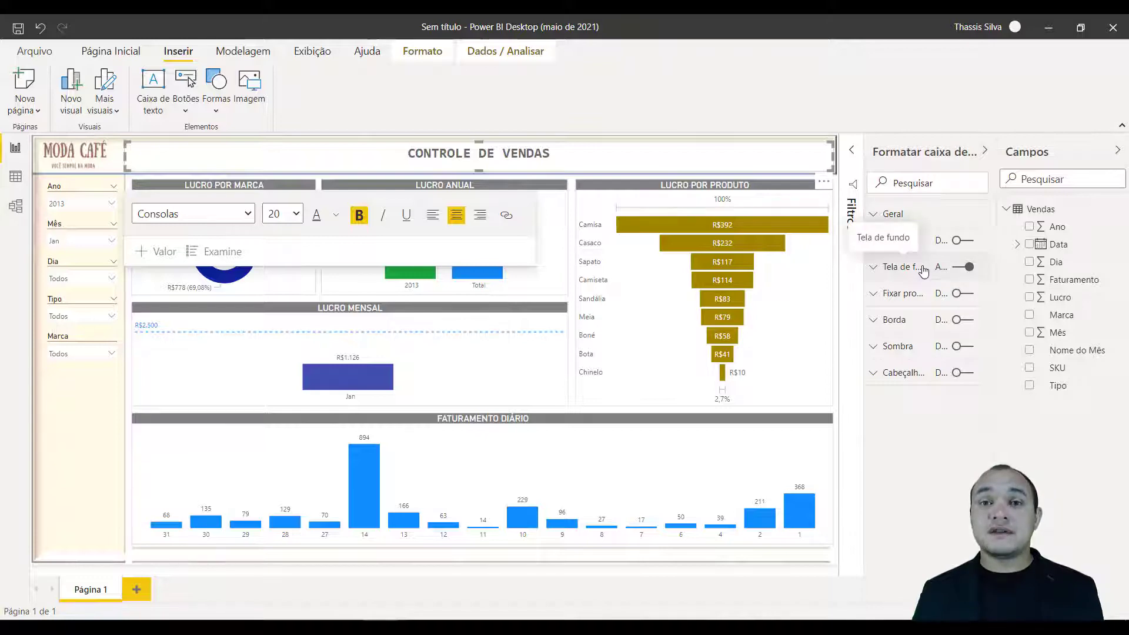
click(965, 267)
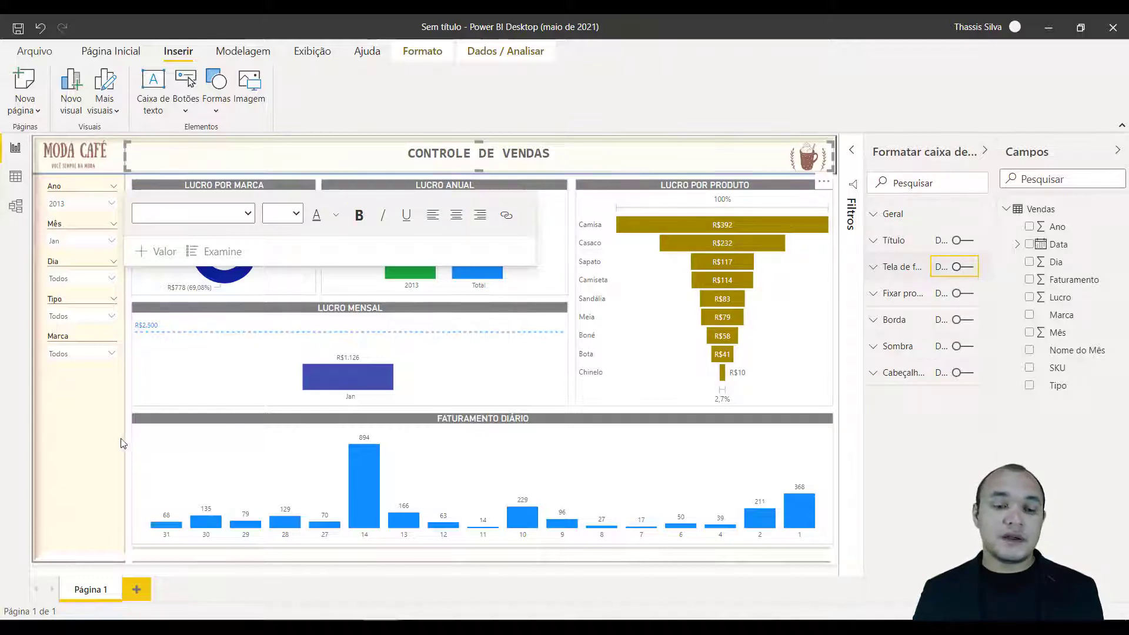
click(82, 470)
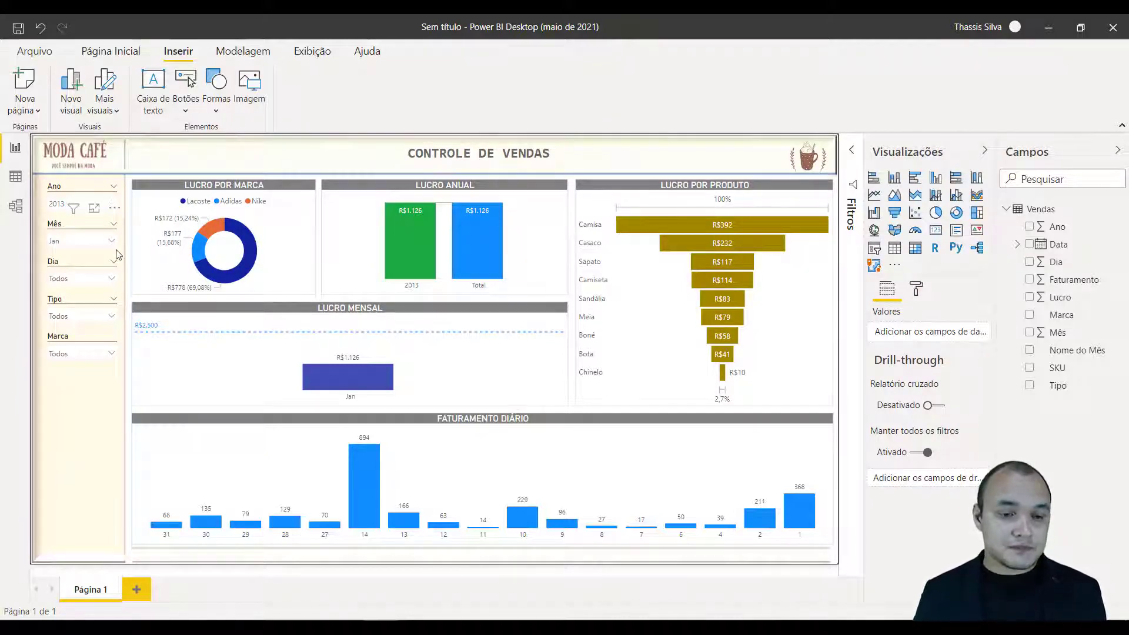
Set the Ano slicer to 2015 and check the Mês slicer's list of options.
click(73, 225)
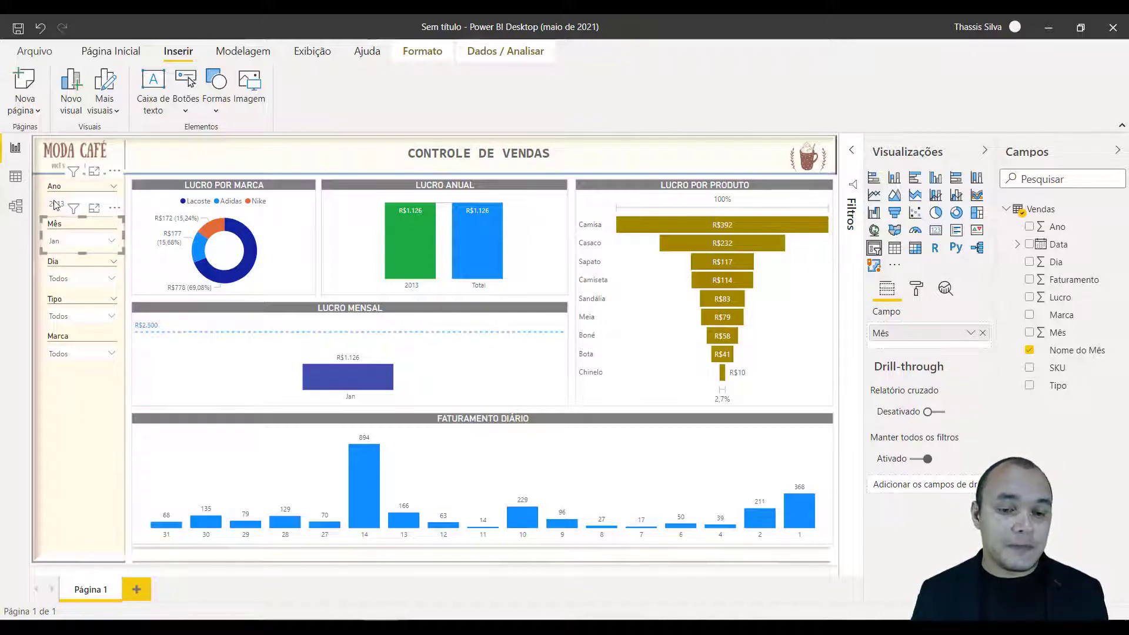
click(56, 205)
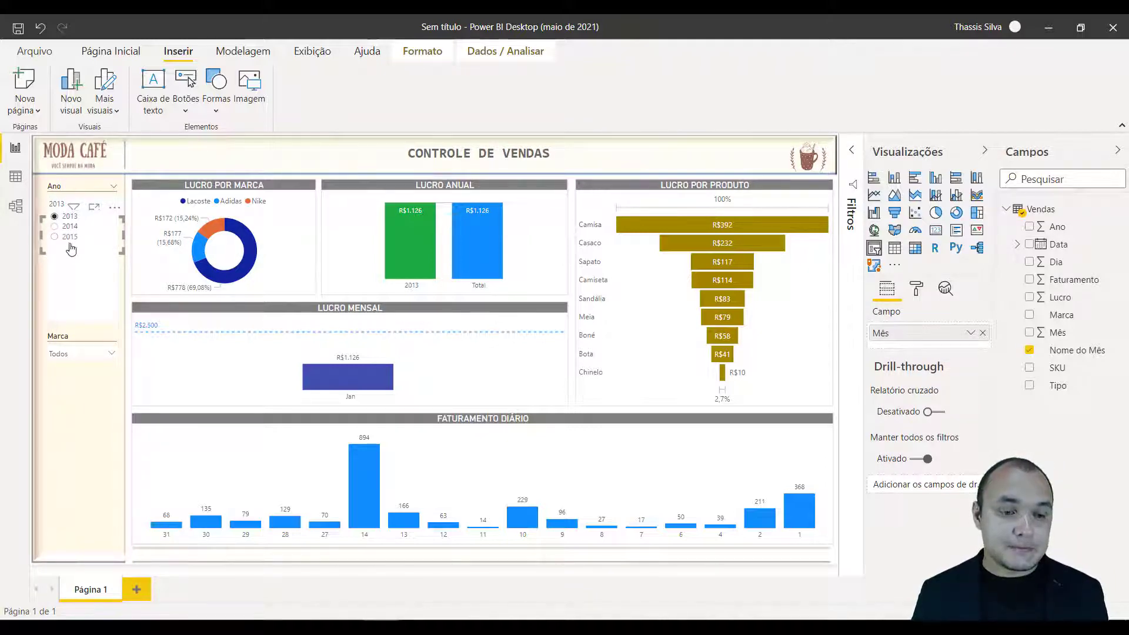
click(69, 239)
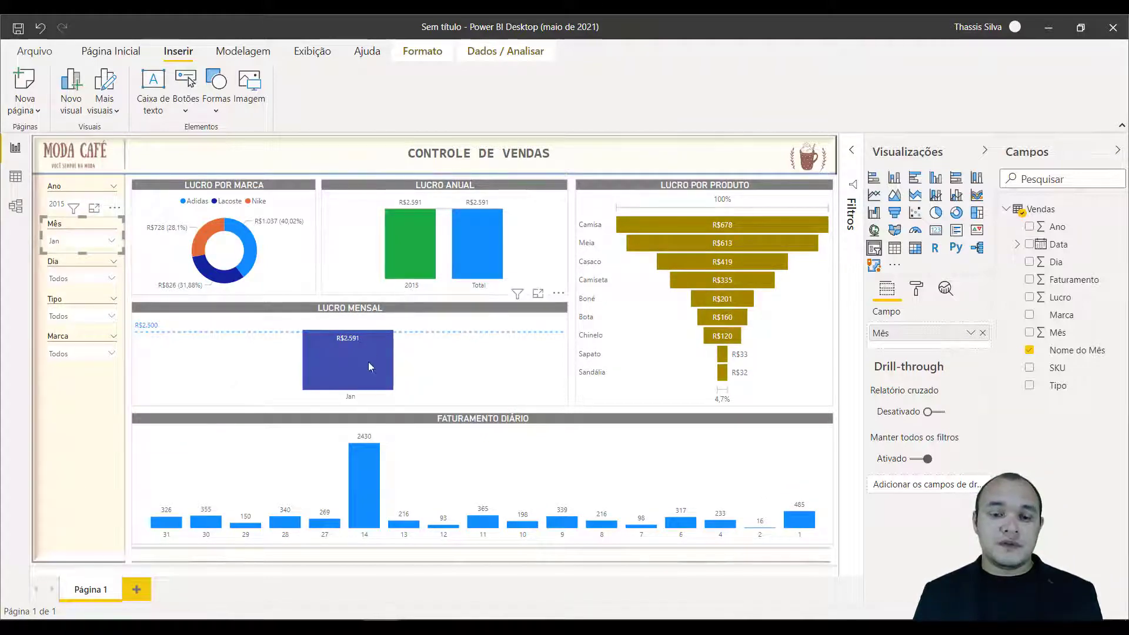
mouse_move(365, 370)
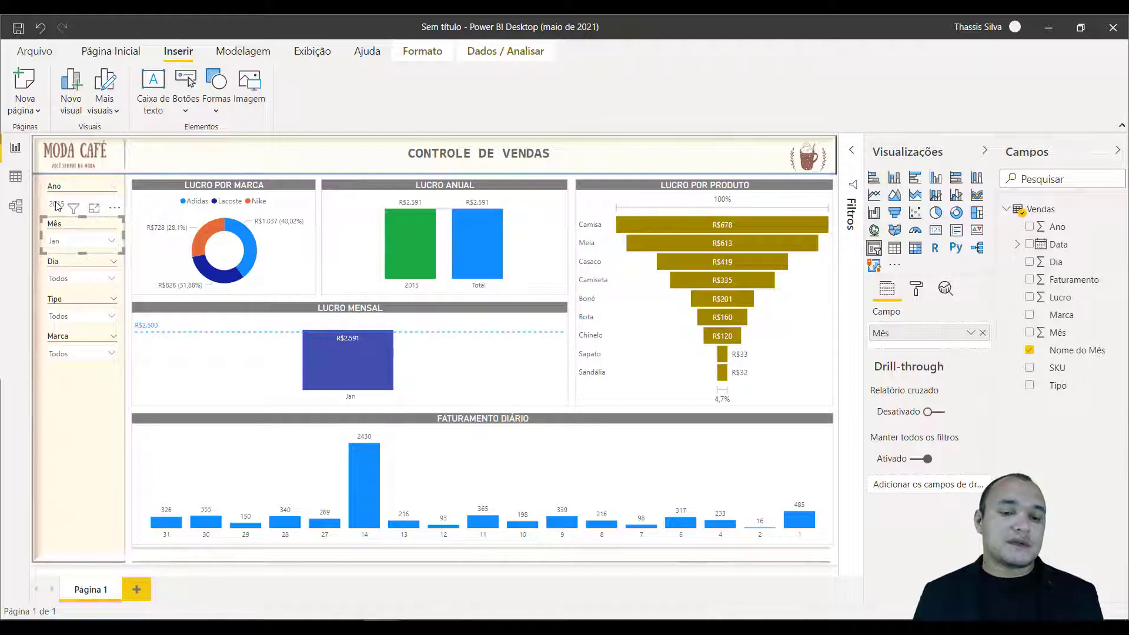
click(59, 242)
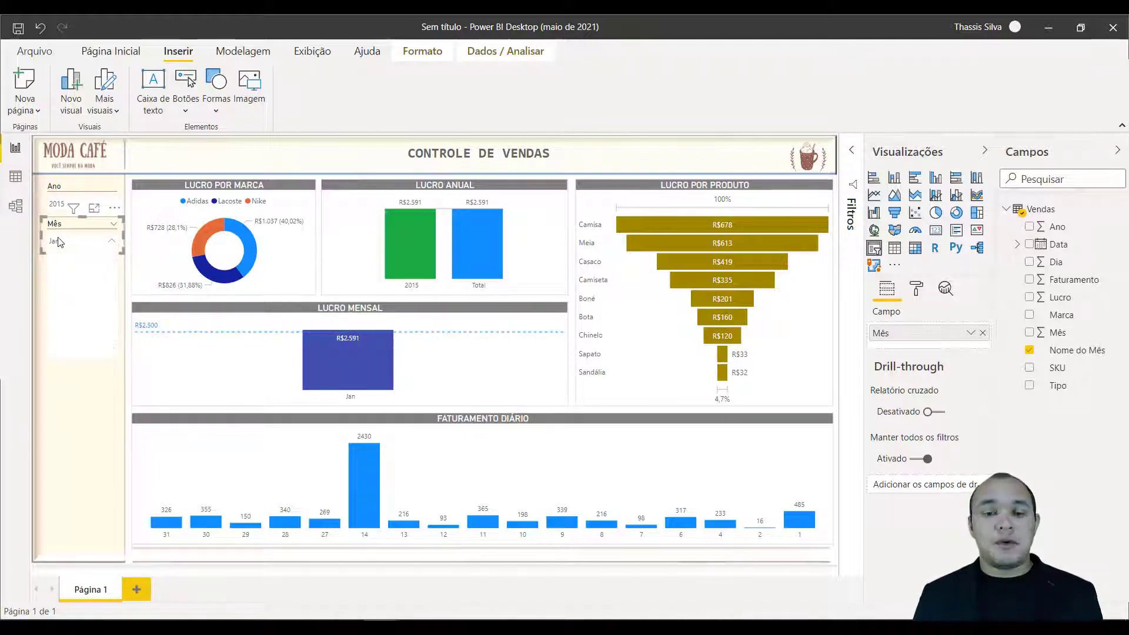
click(77, 386)
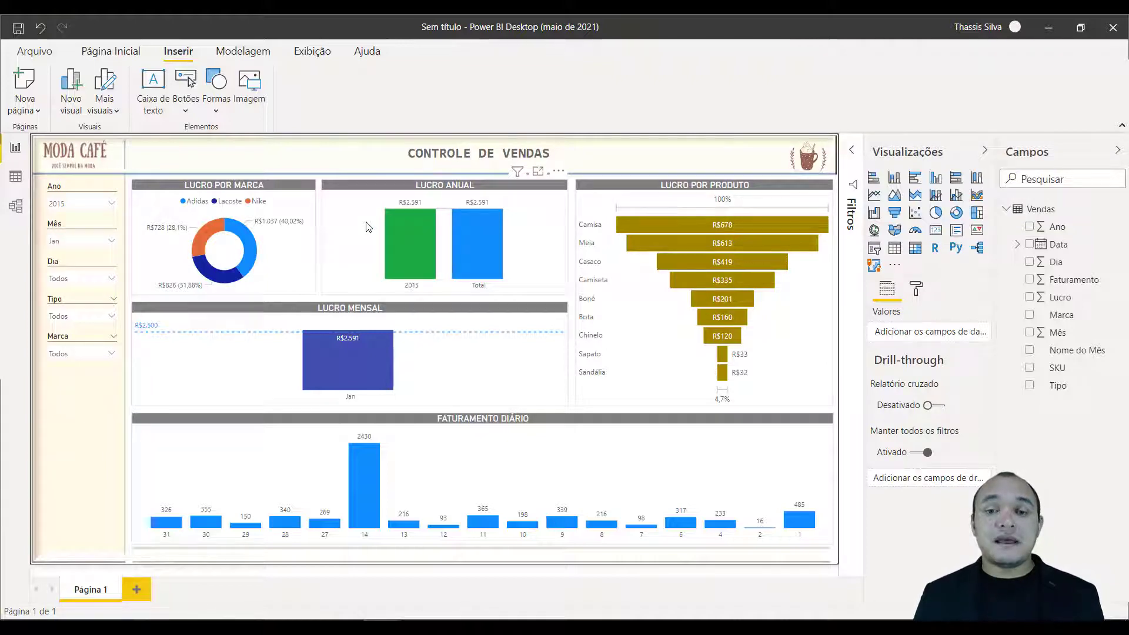
Edit the visual interactions so the Ano slicer does not filter Lucro Anual and the Mês slicer does not filter Lucro Mensal.
click(354, 191)
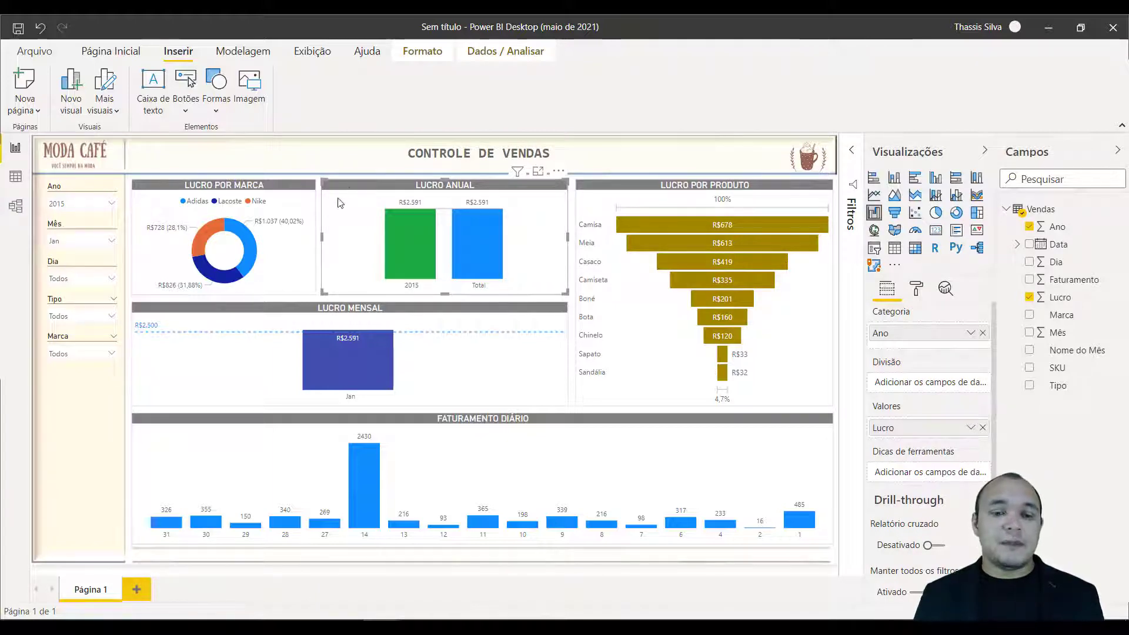
click(423, 52)
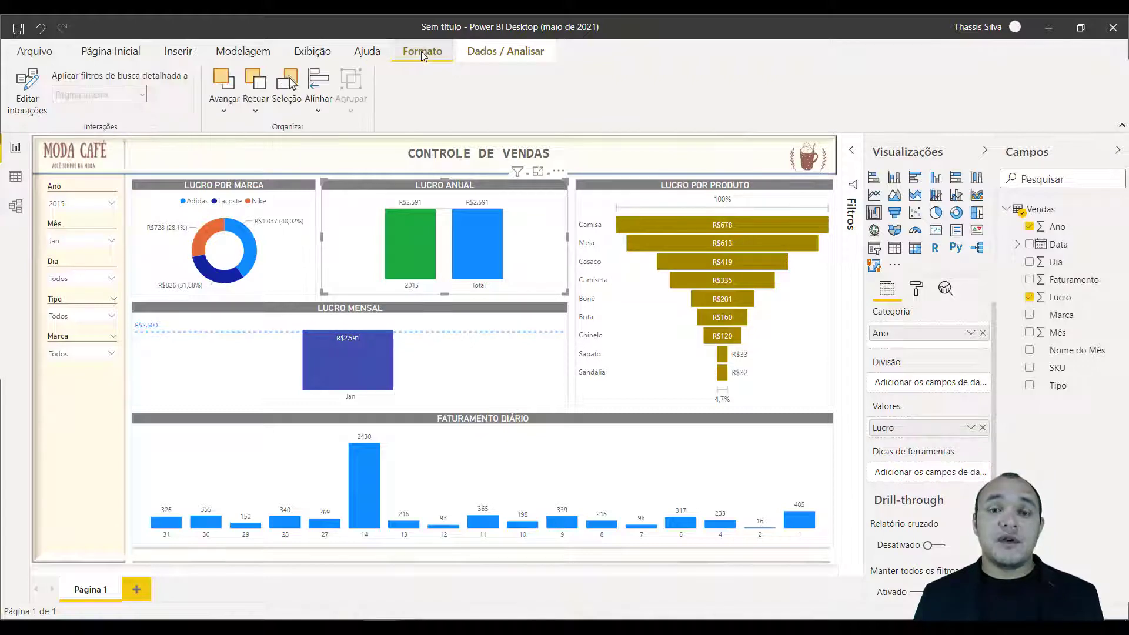
click(22, 85)
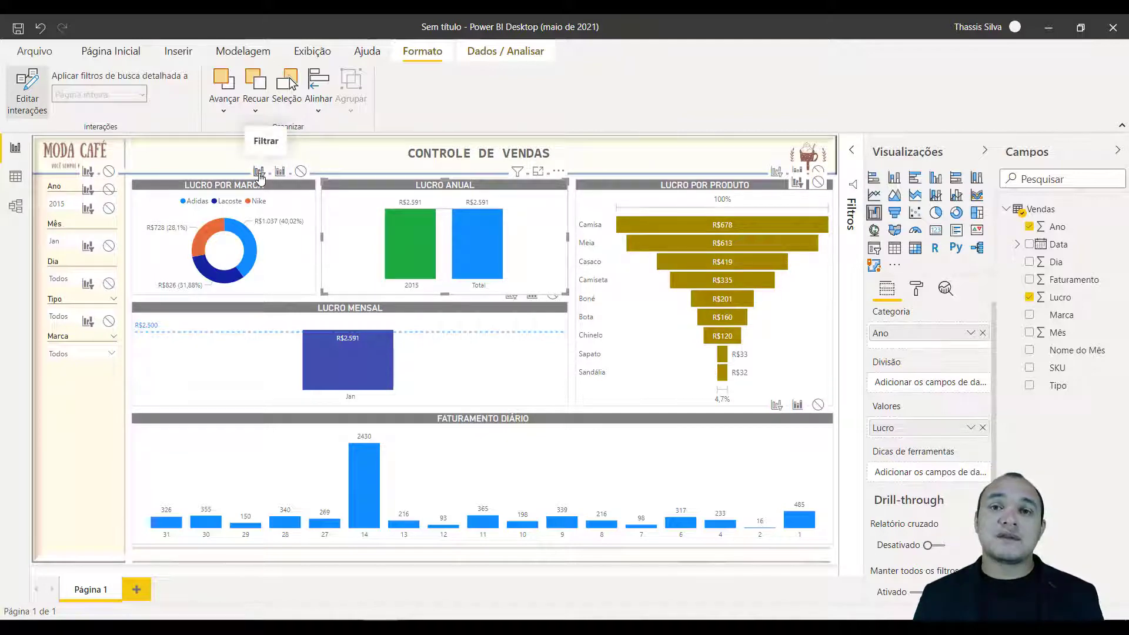
click(55, 189)
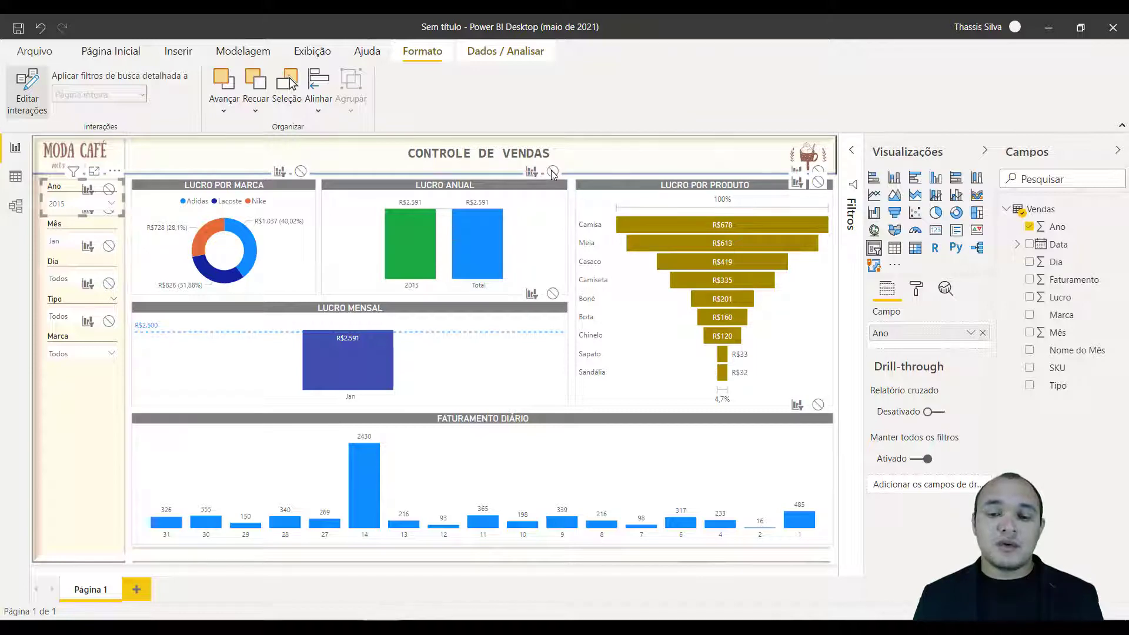
click(577, 154)
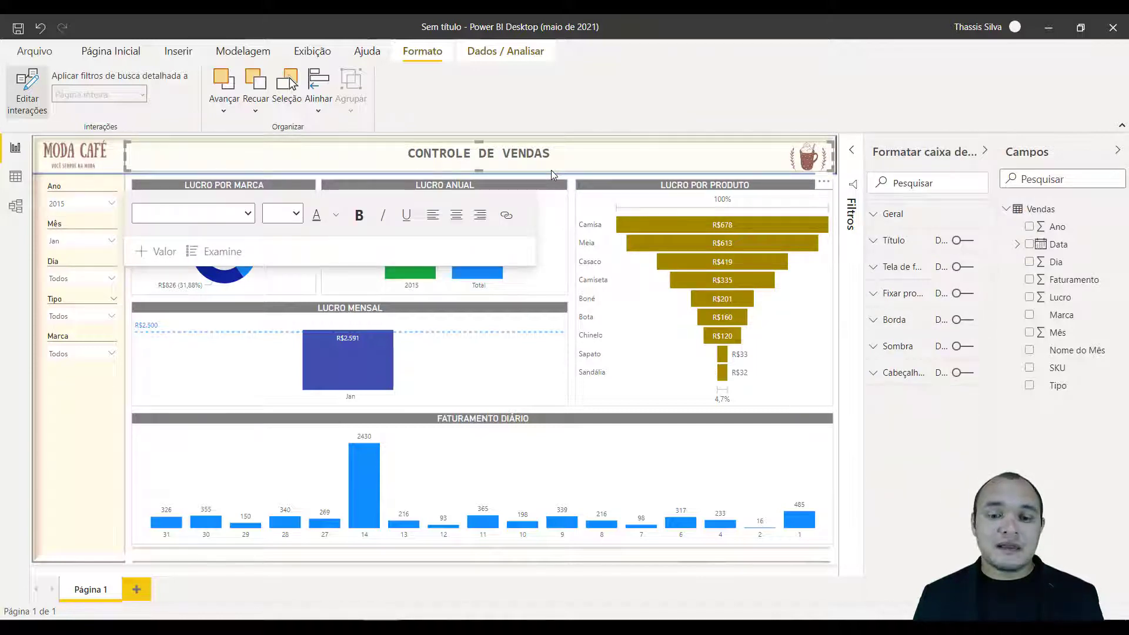
click(553, 172)
click(552, 172)
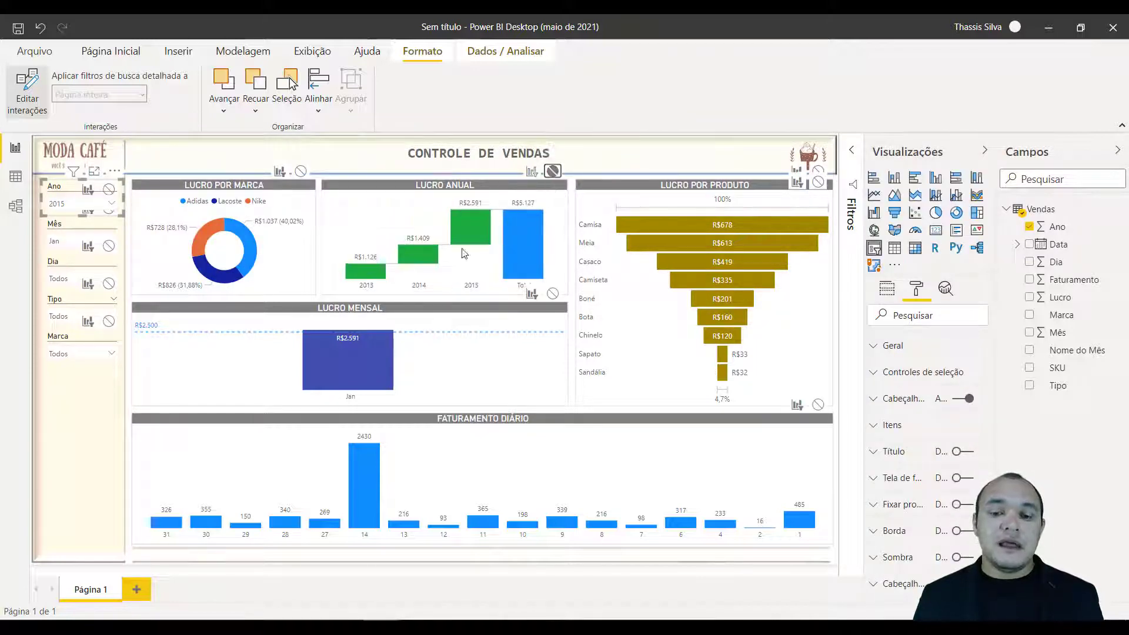
click(66, 231)
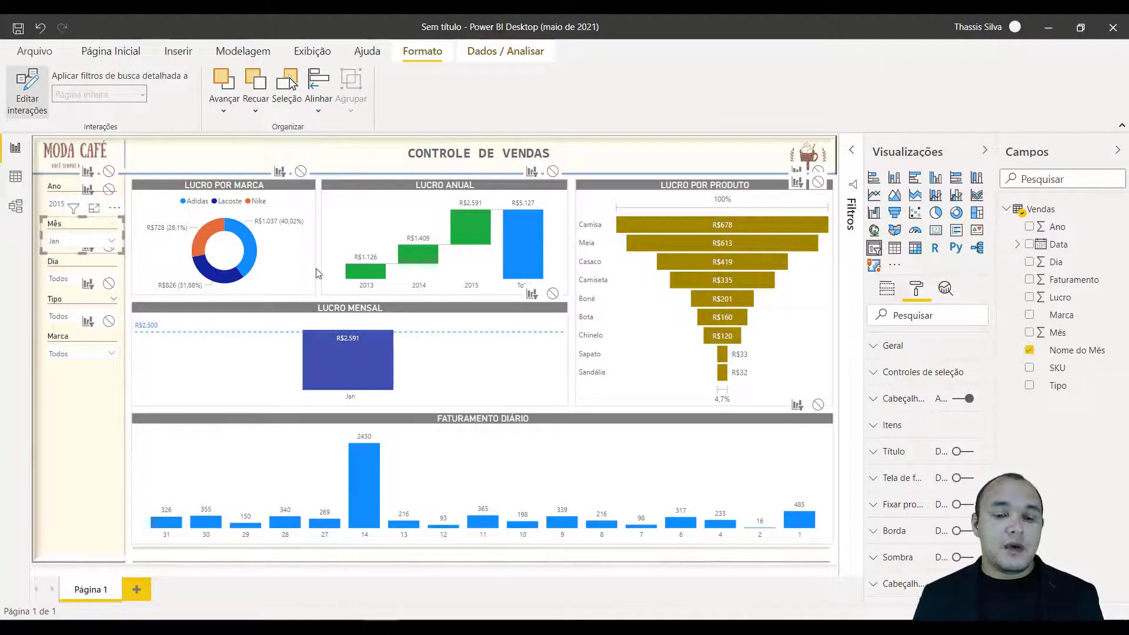
click(553, 295)
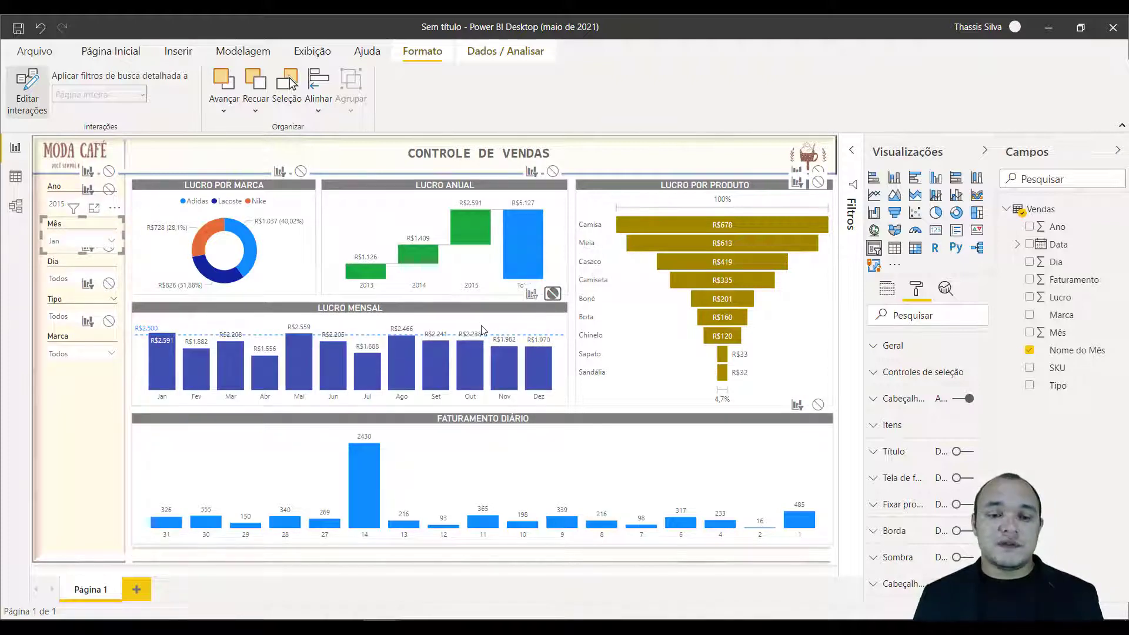
Select the 2014 and 2015 columns of the Lucro Anual chart to test how they affect the other visuals.
click(422, 254)
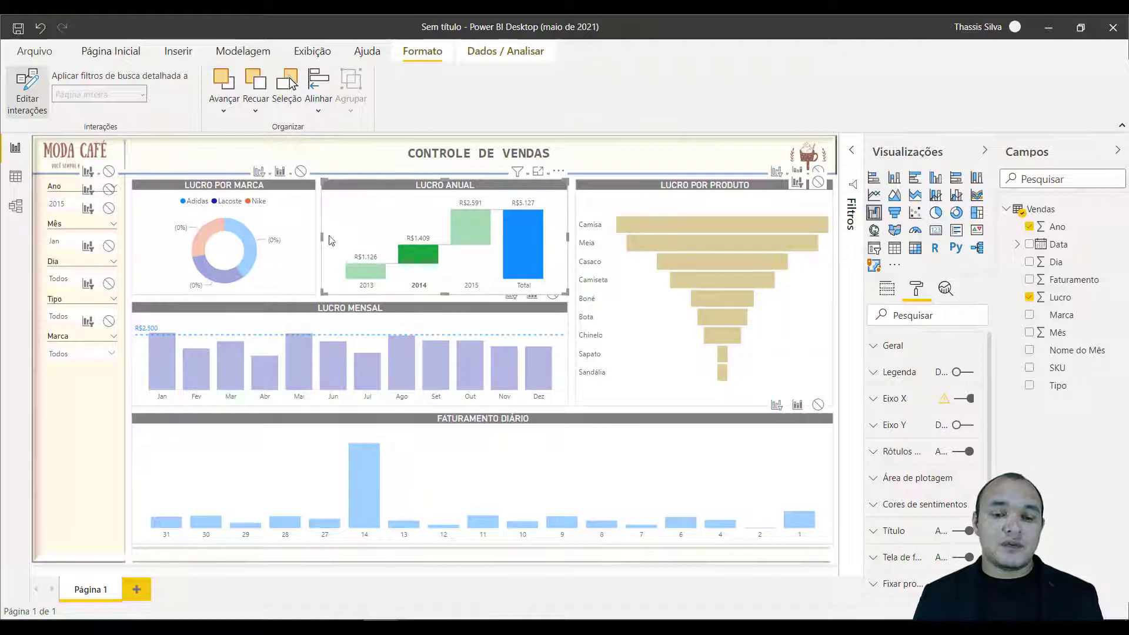
click(419, 259)
click(468, 228)
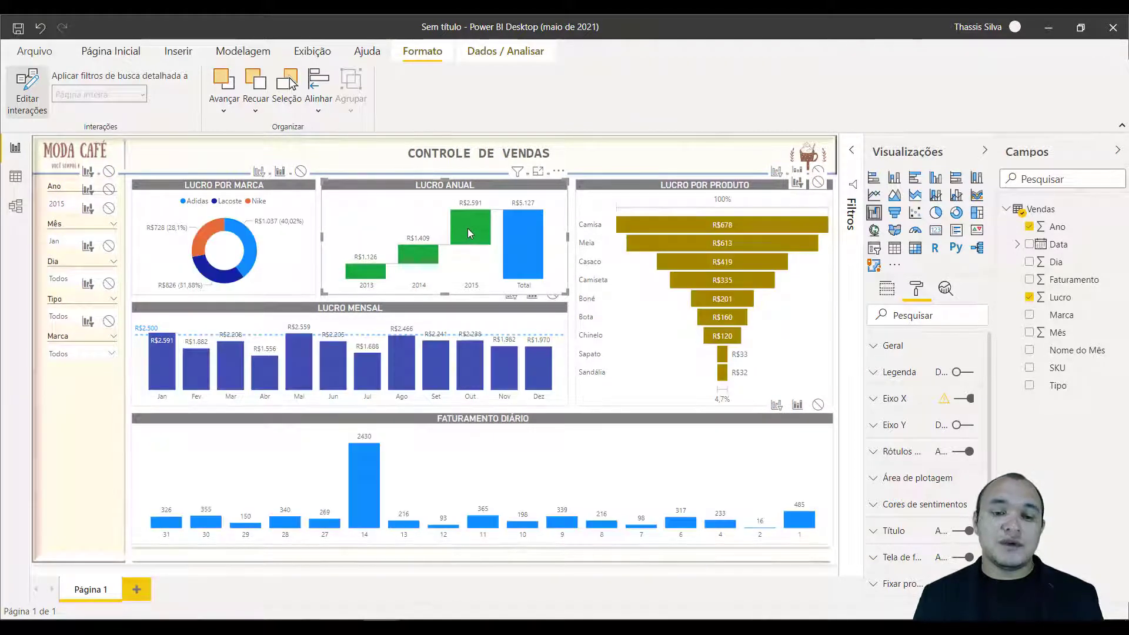
Edit interactions so Lucro por Produto filters Lucro por Marca, Lucro Mensal and Faturamento Diário, and check the filtering with Meia selected.
click(653, 331)
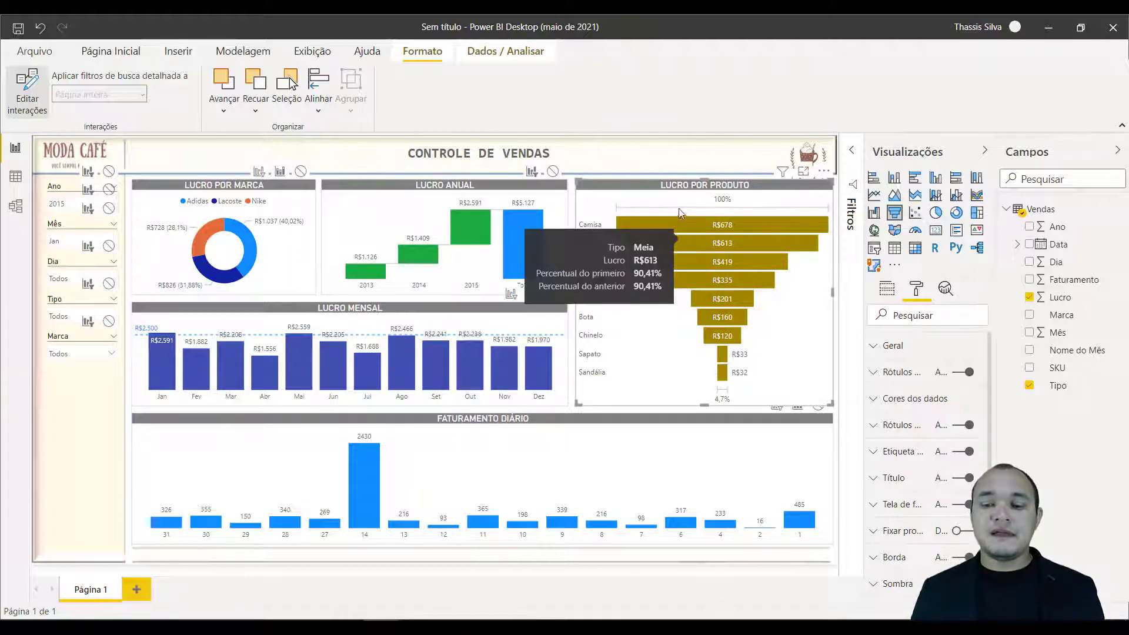
click(733, 245)
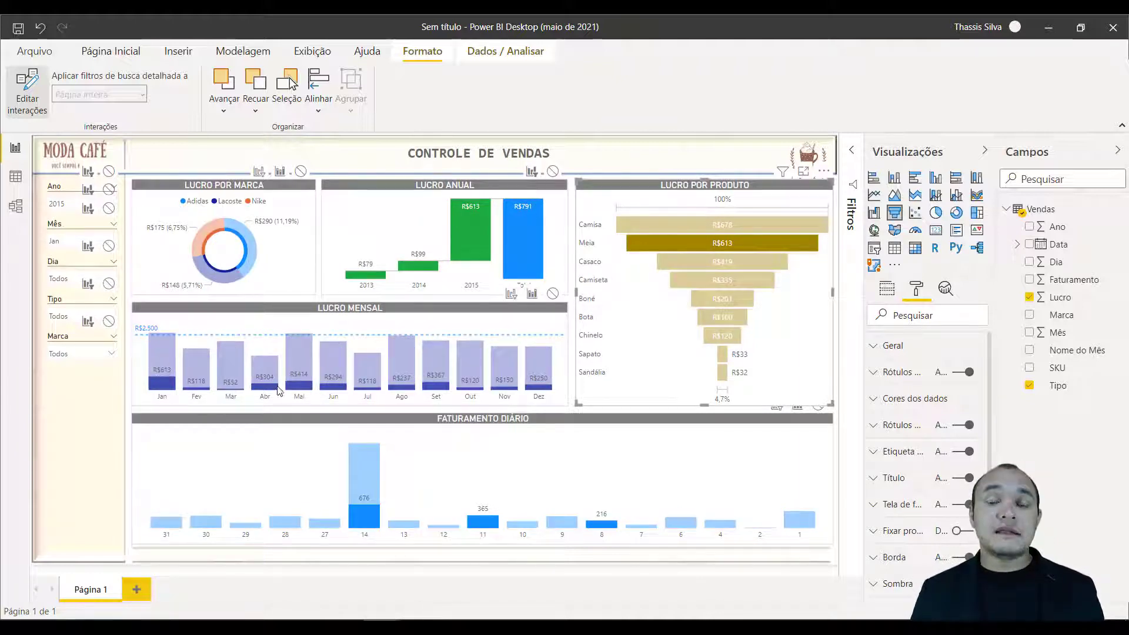
mouse_move(273, 378)
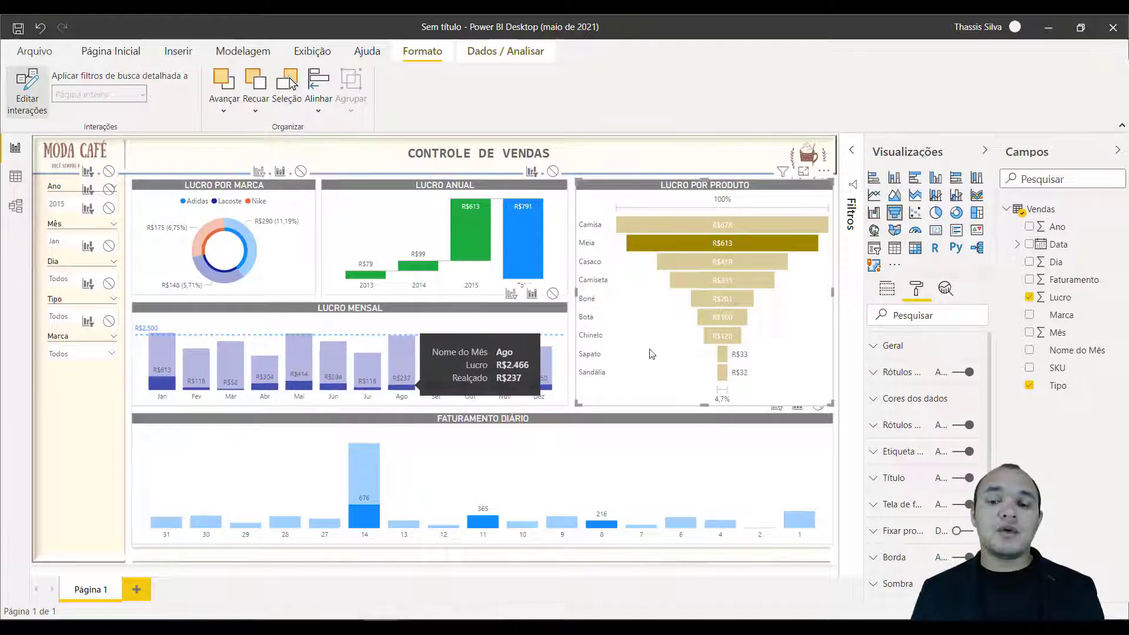
mouse_move(717, 251)
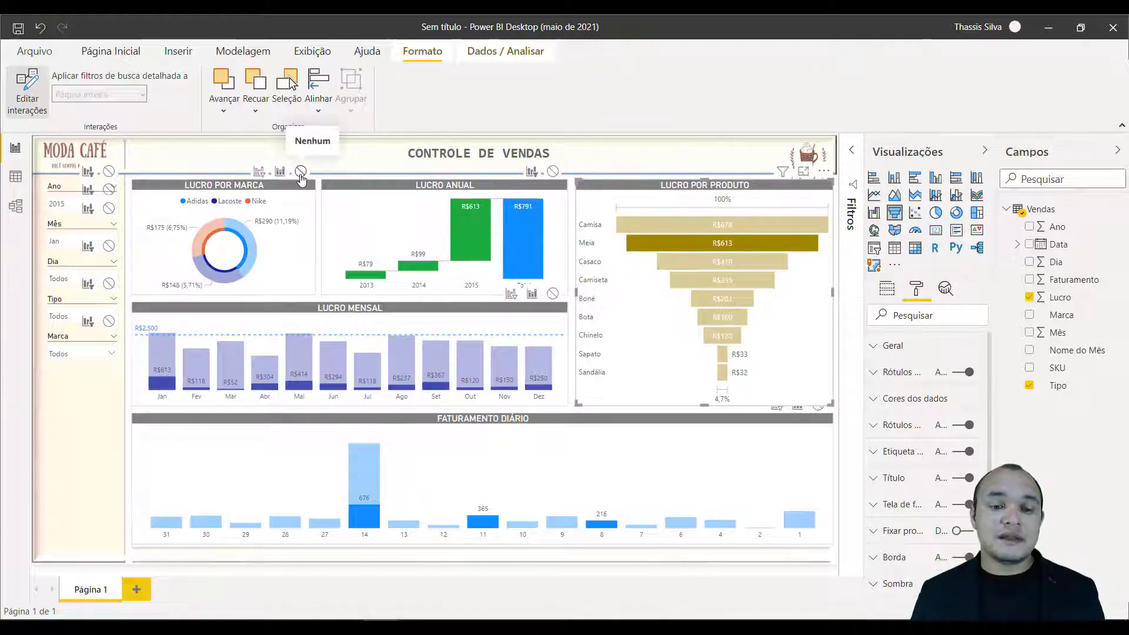
click(259, 173)
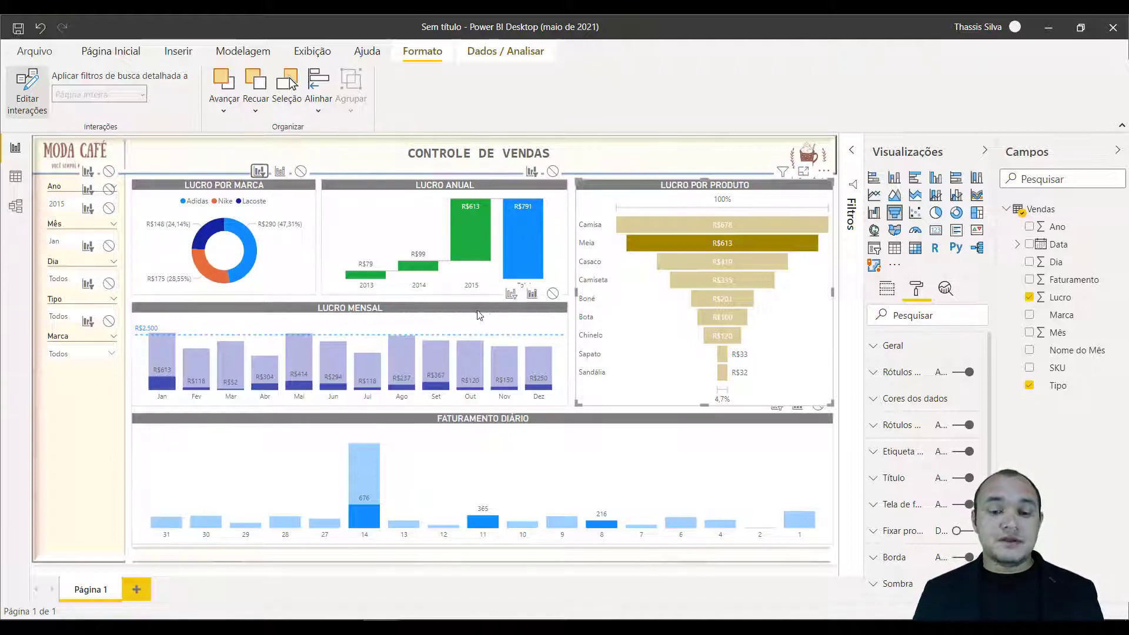
click(510, 294)
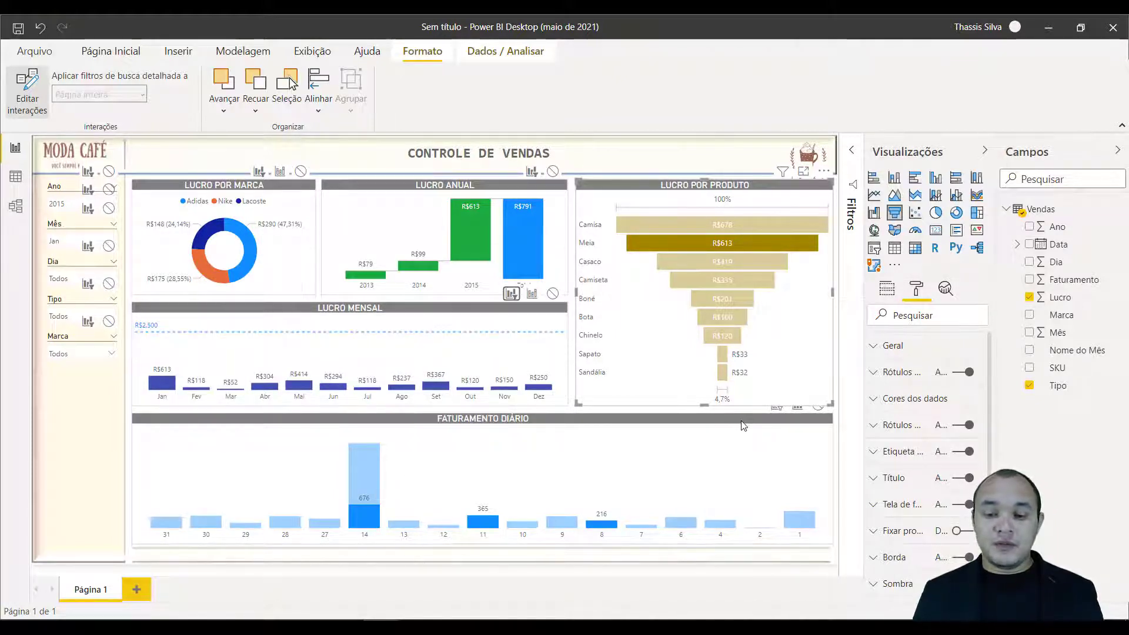
click(778, 409)
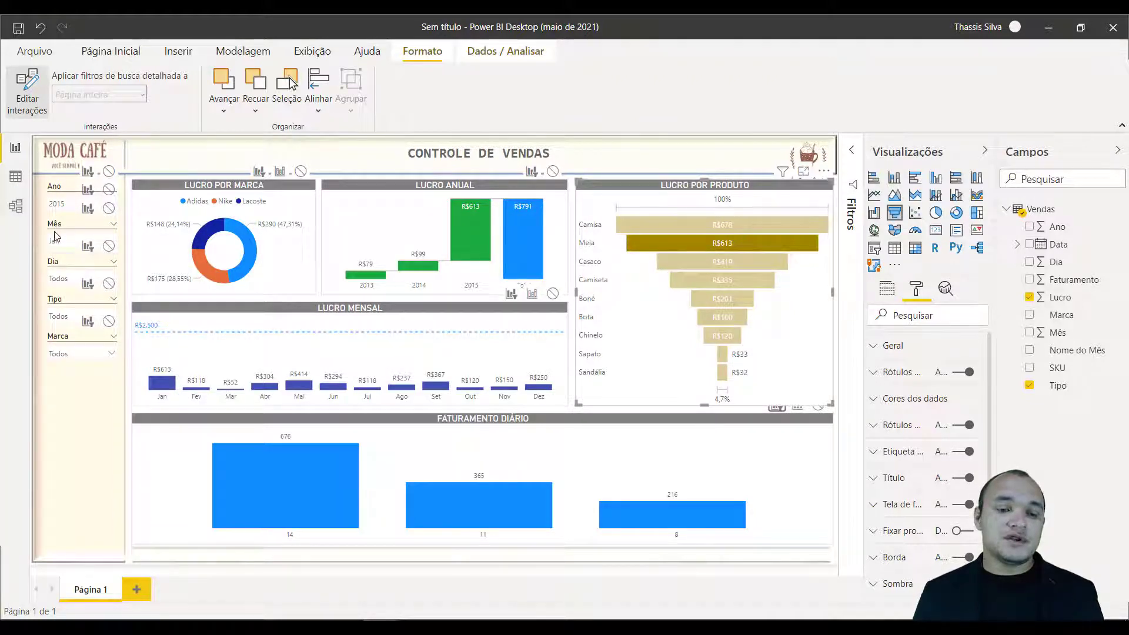
mouse_move(518, 500)
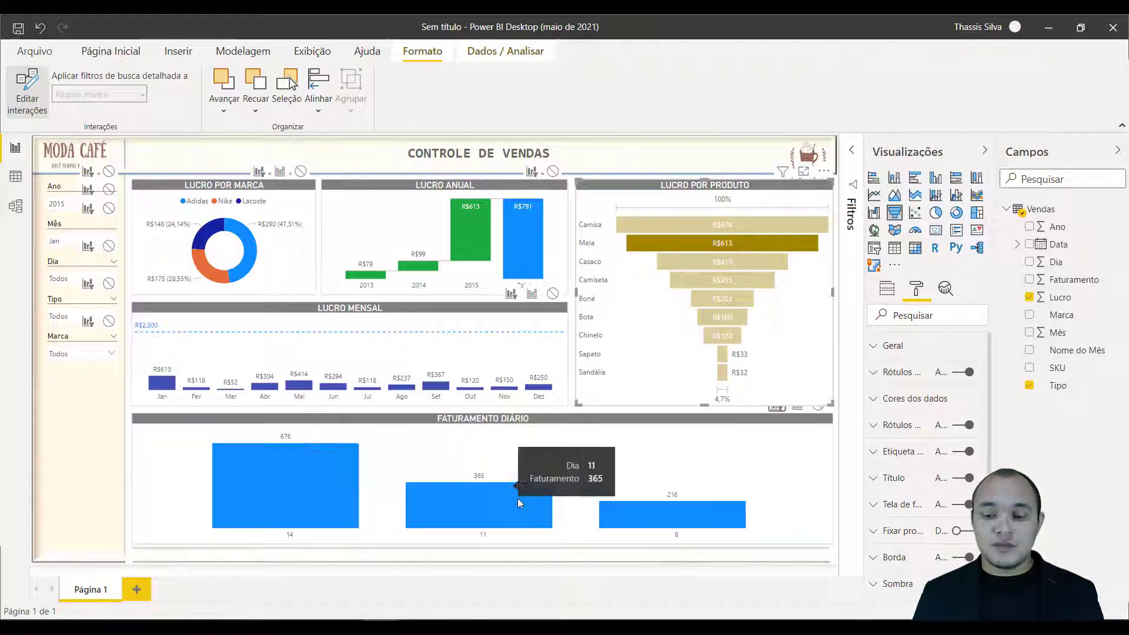
mouse_move(720, 509)
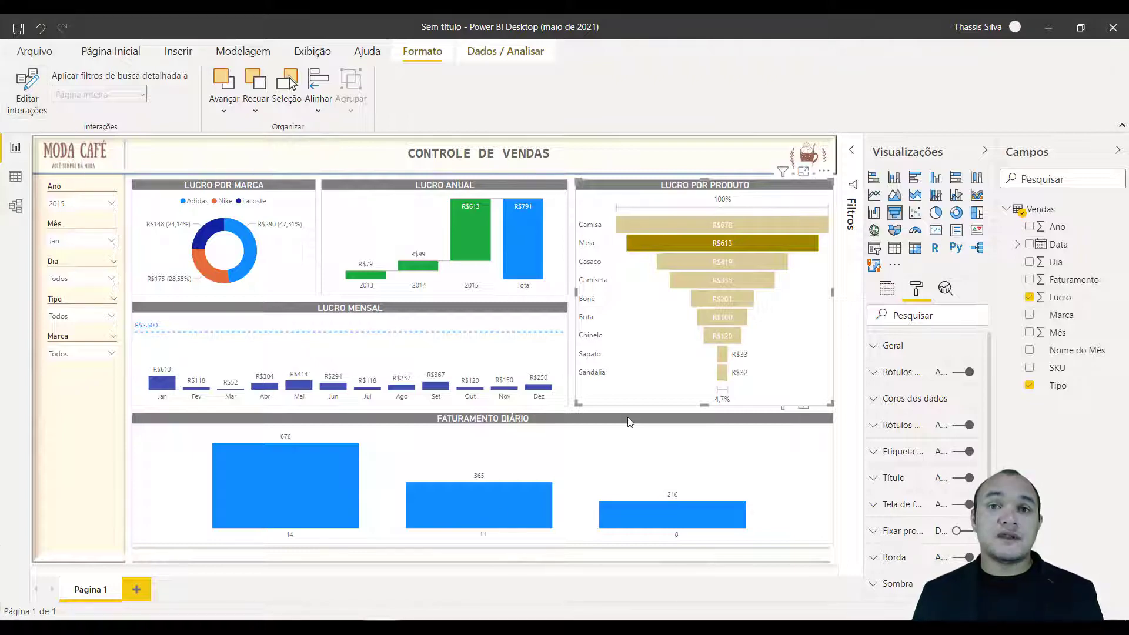
Sort the Faturamento Diário chart in ascending order (Classificar em ordem crescente).
click(628, 422)
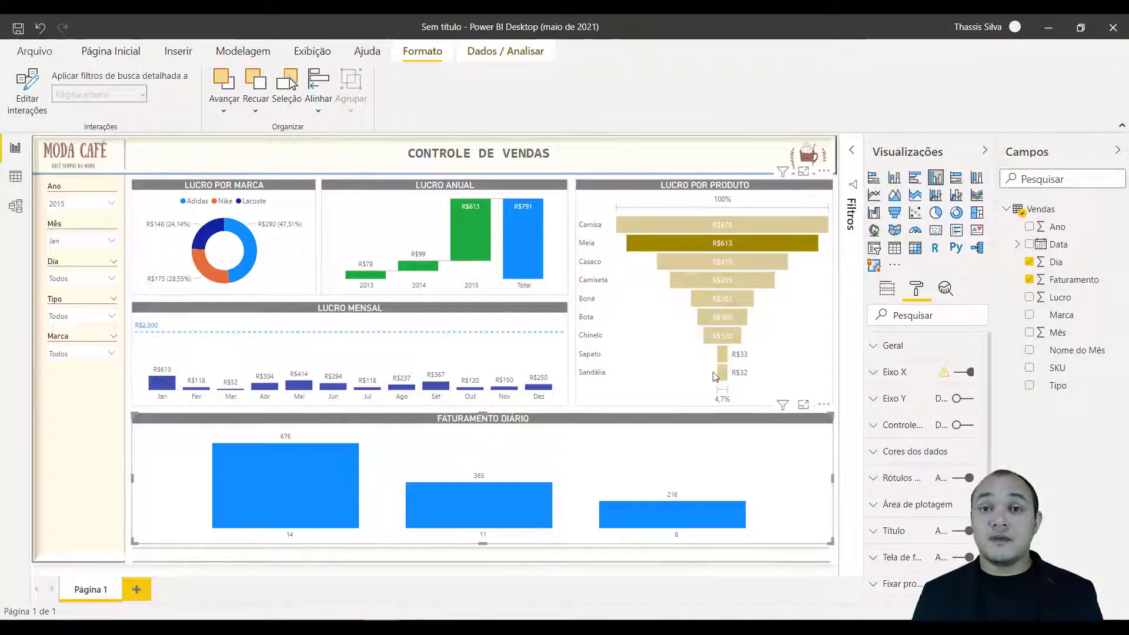
click(822, 407)
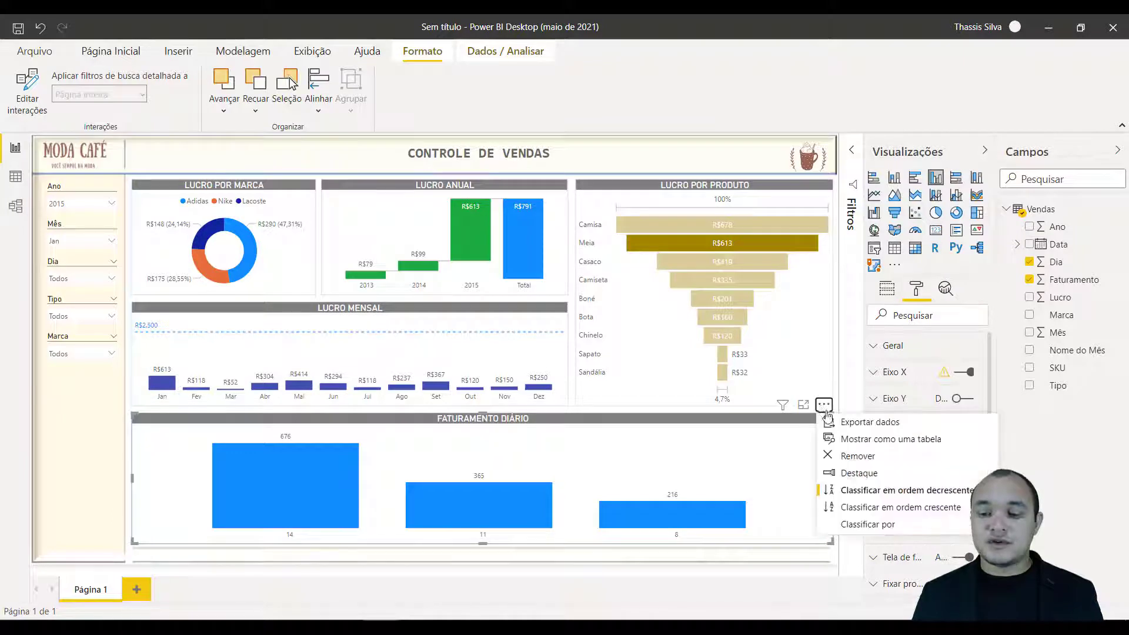
click(904, 509)
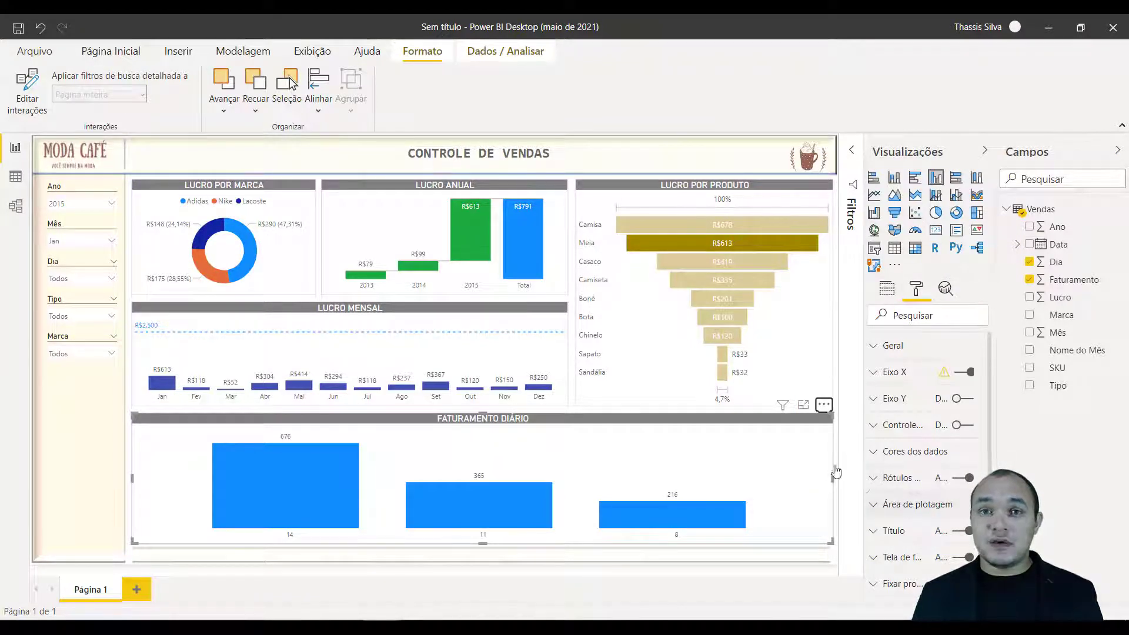
click(825, 405)
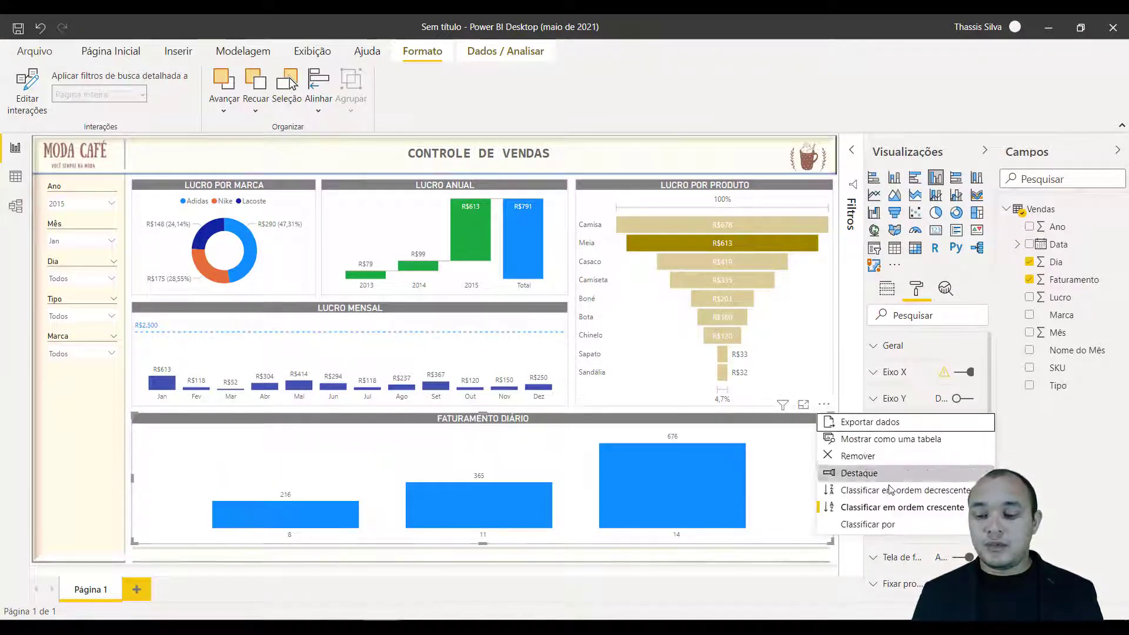
mouse_move(872, 526)
click(1026, 527)
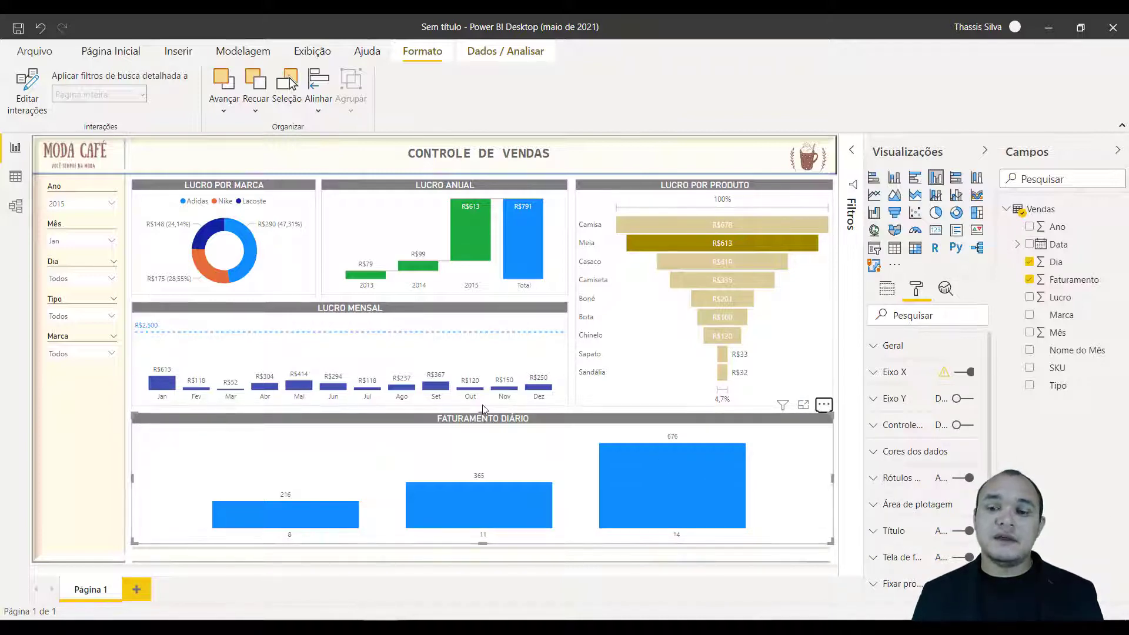
Check how selecting products in Lucro por Produto filters the other charts, and set the Mês slicer to Fev.
click(687, 239)
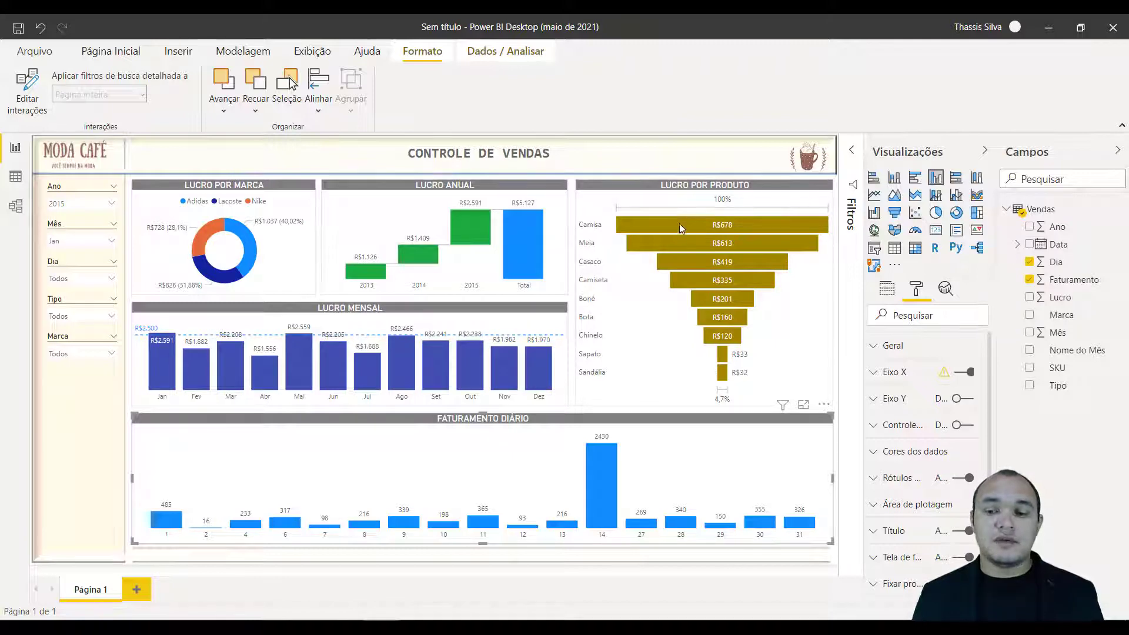
click(679, 225)
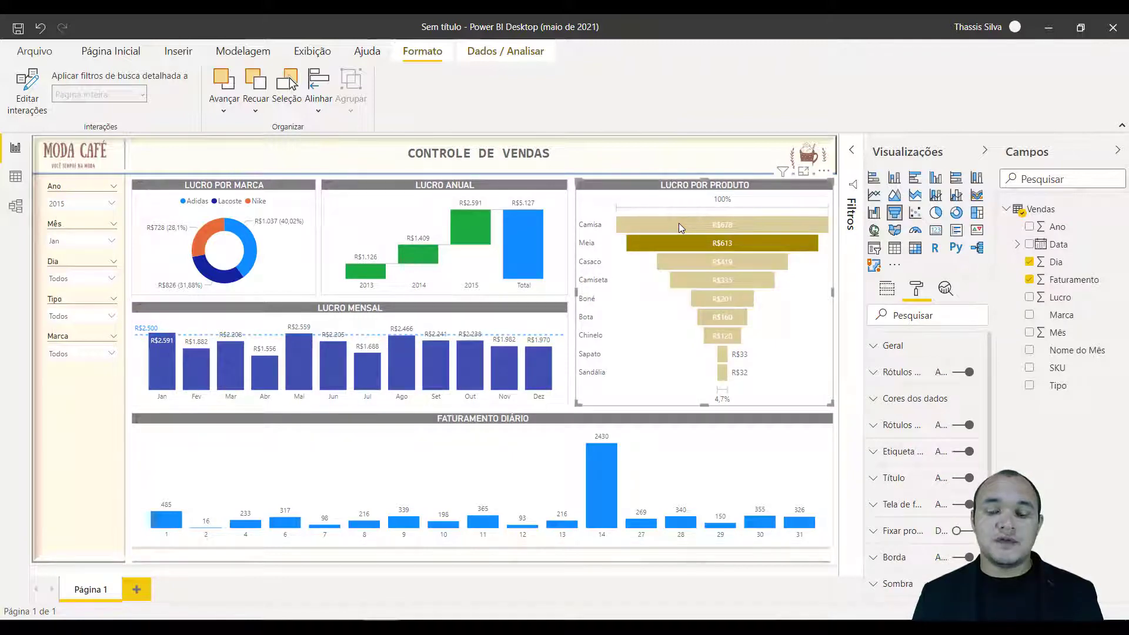
click(599, 232)
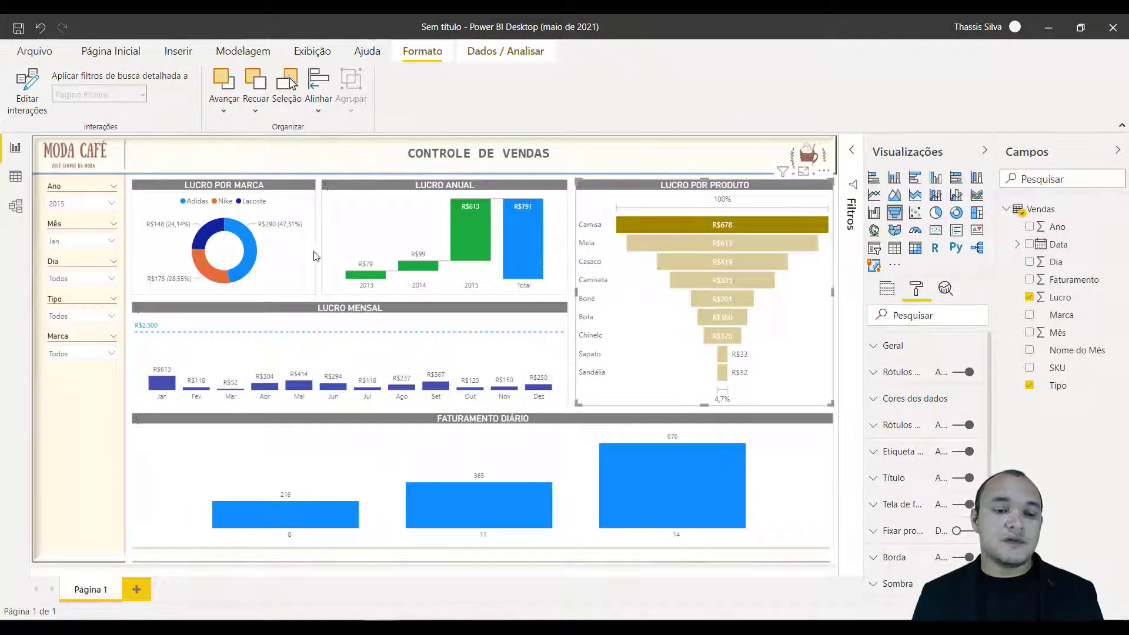
click(59, 244)
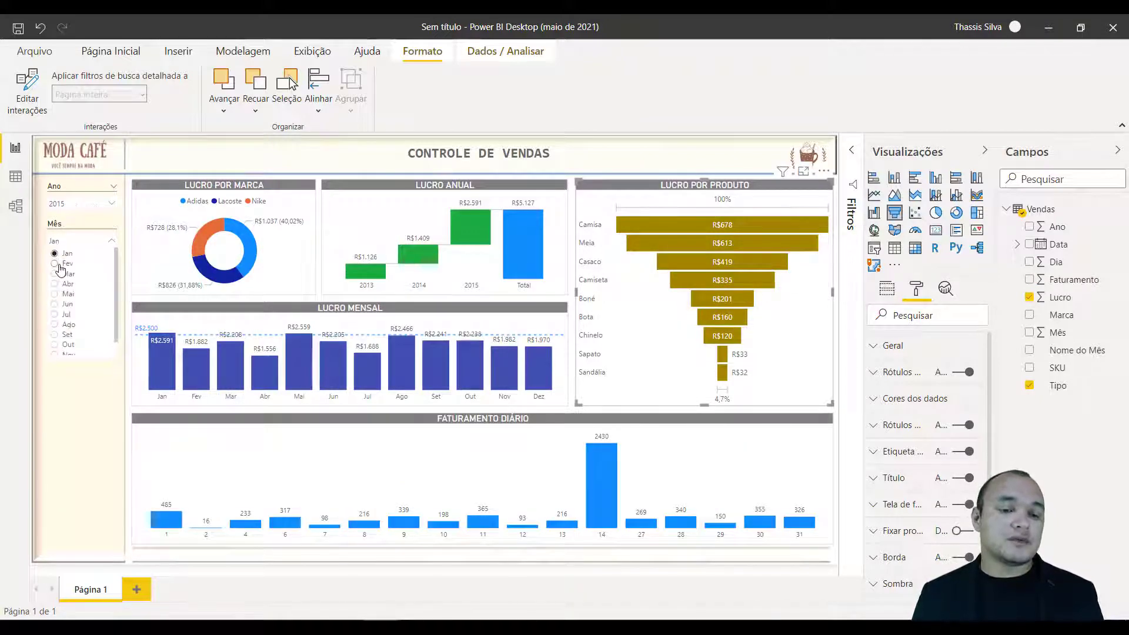
click(59, 265)
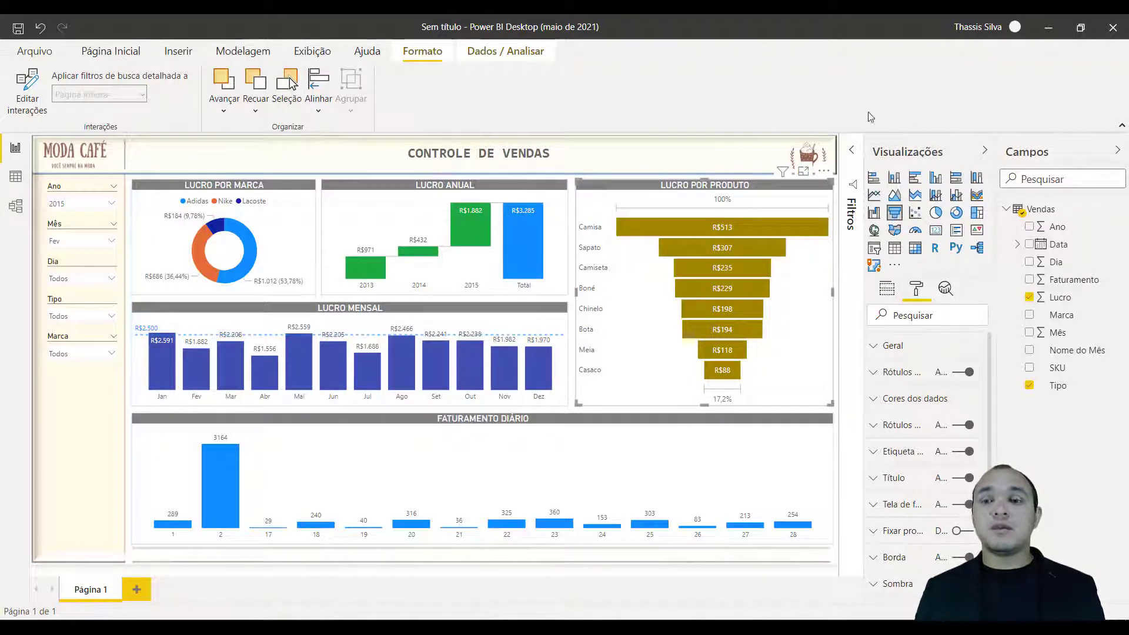
Minimize the ribbon and collapse the Visualizações and Campos panes to enlarge the report canvas.
click(1124, 128)
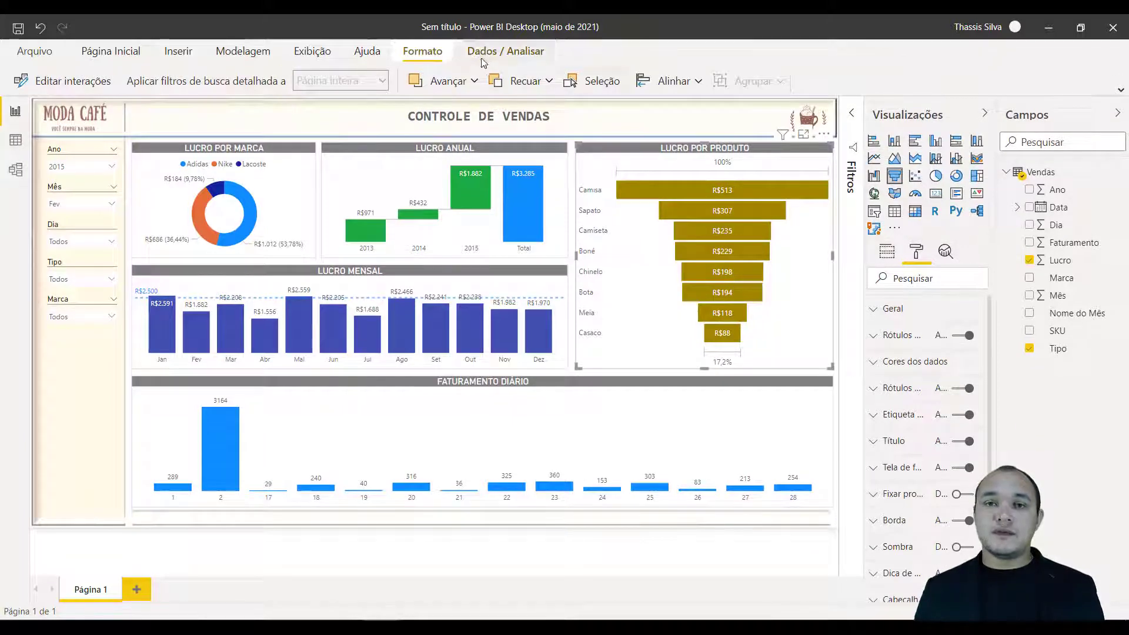
click(980, 114)
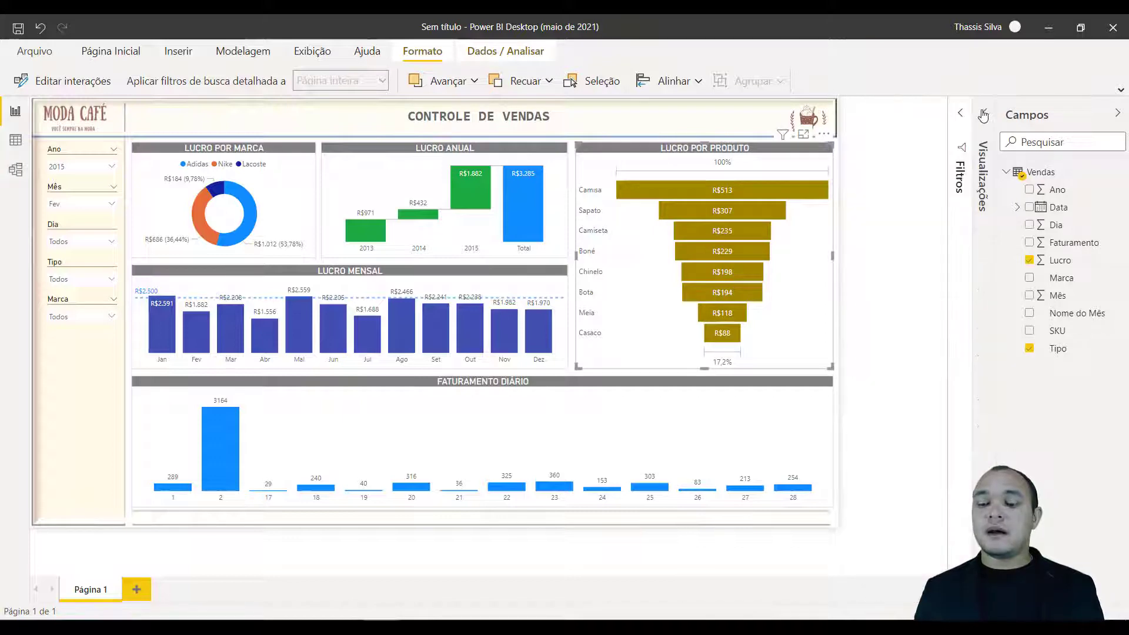
click(1117, 112)
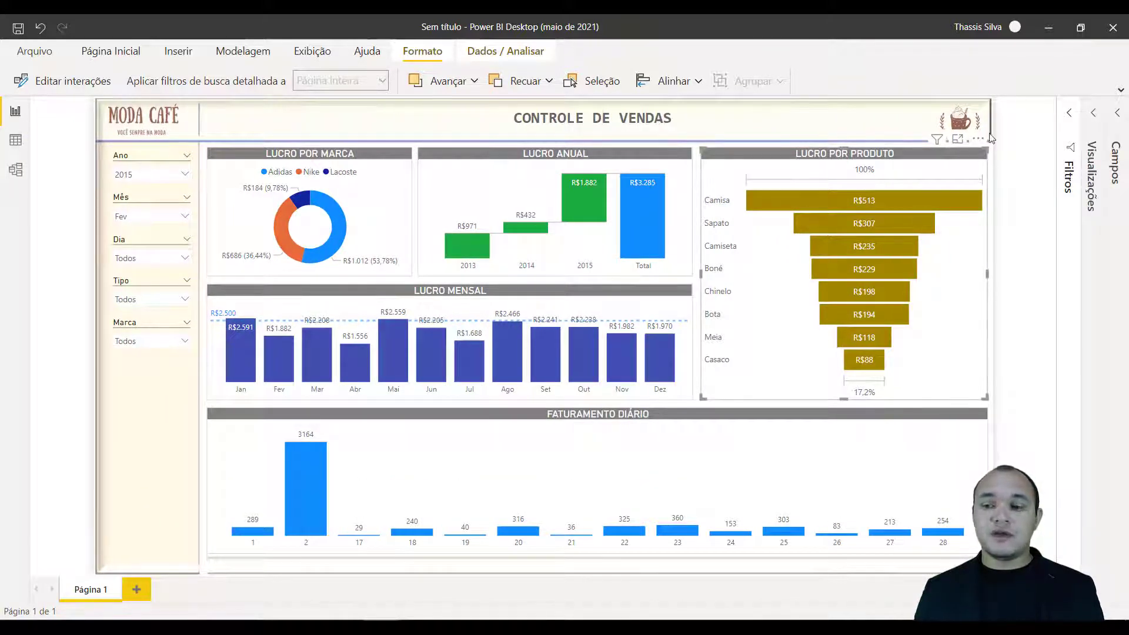
Rename the report page Página 1 as DASHBOARD.
double_click(101, 596)
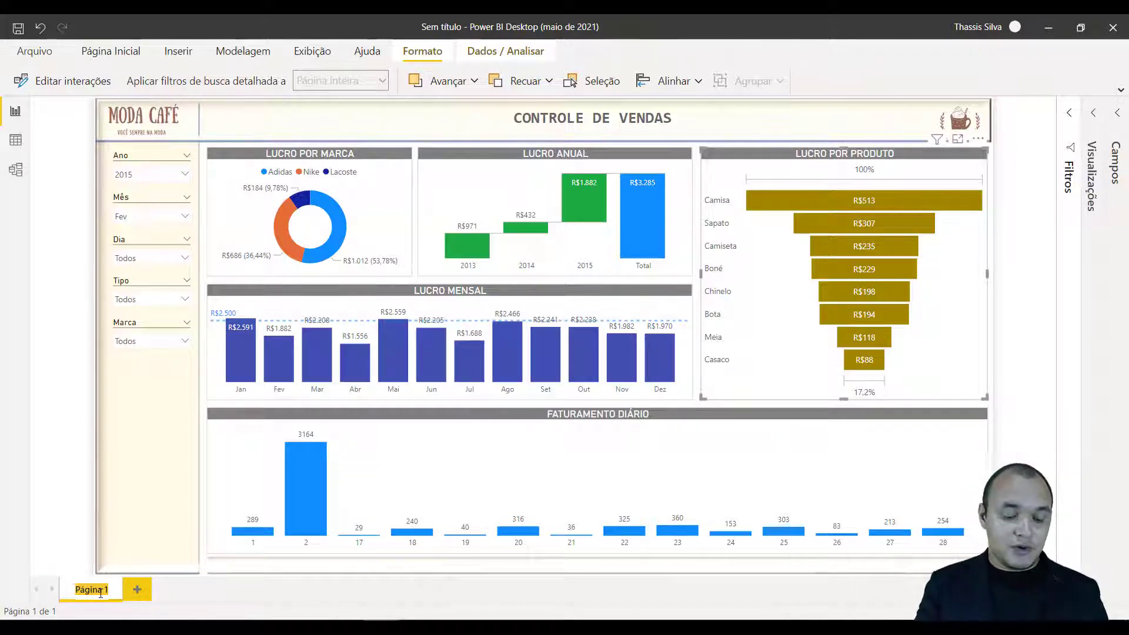
text(DAS)
text(HBOARD)
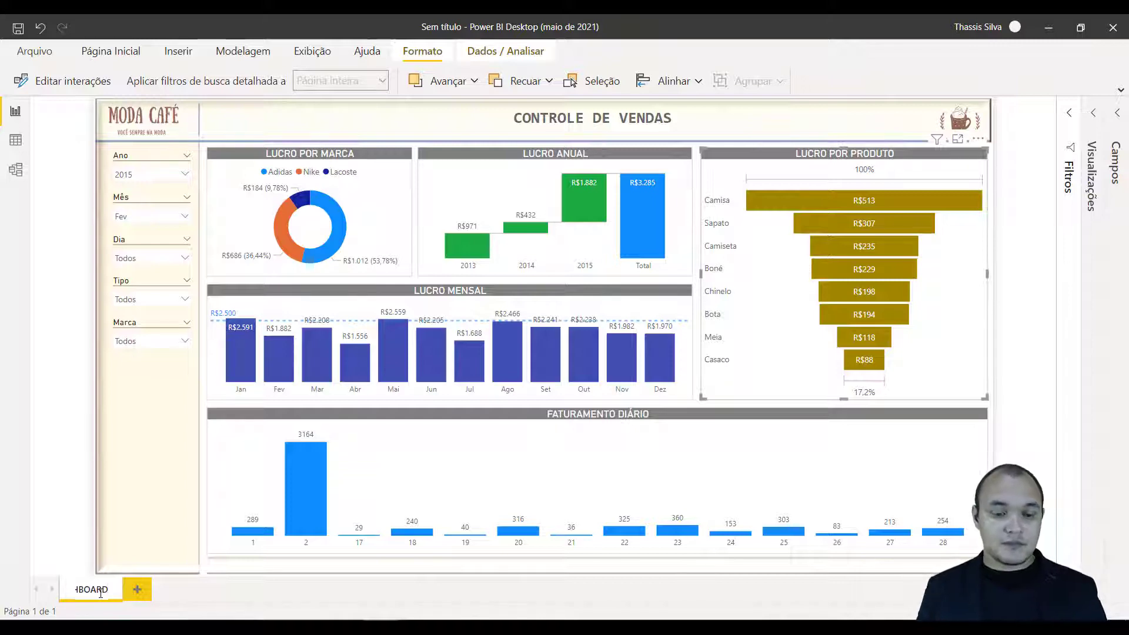
key(Return)
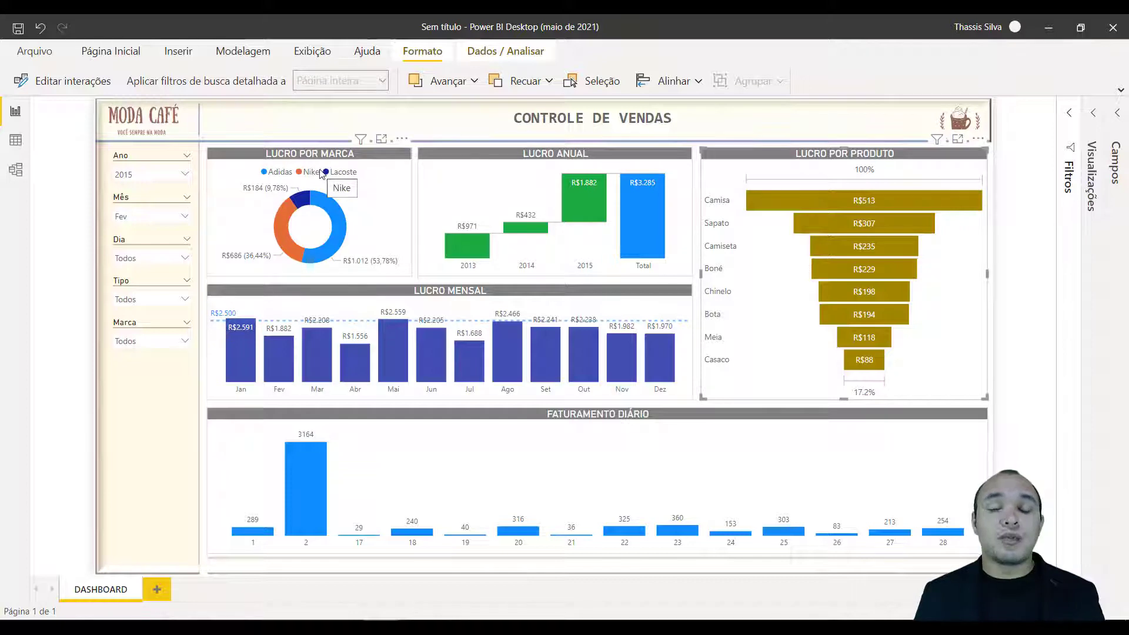
Show the Lucro por Marca chart in spotlight (Destaque) and return to the full dashboard.
click(397, 149)
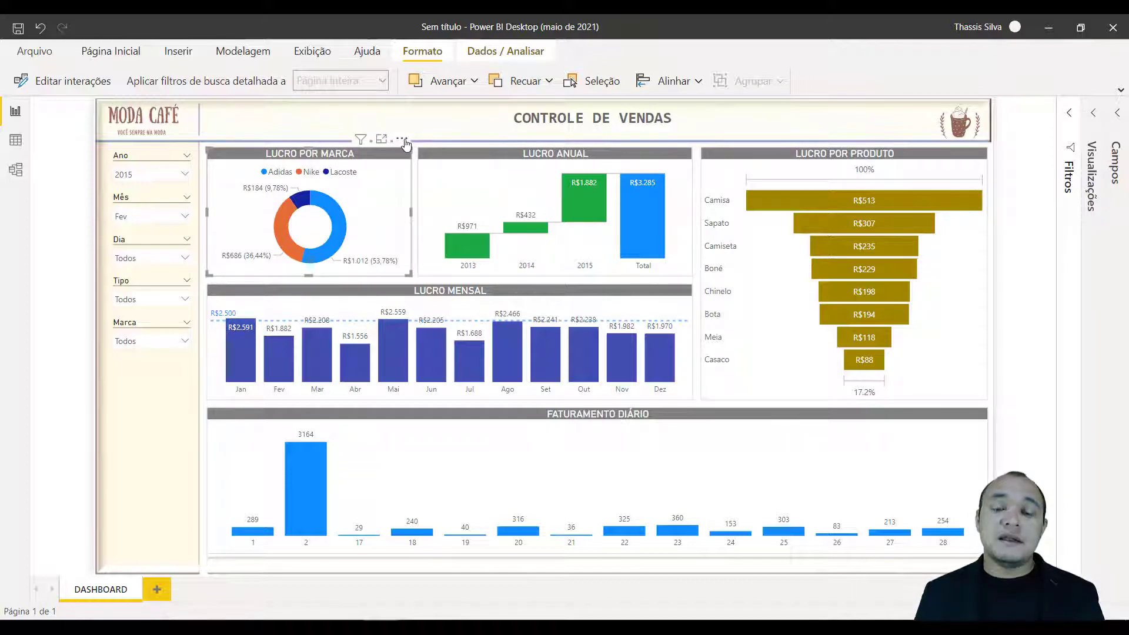
click(404, 141)
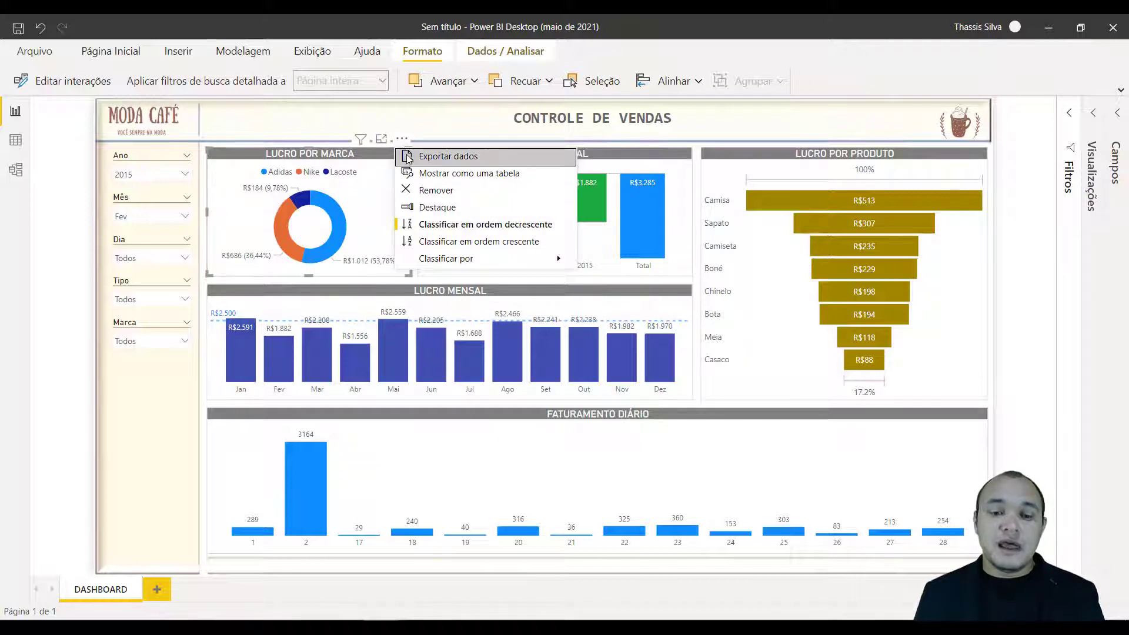
click(442, 208)
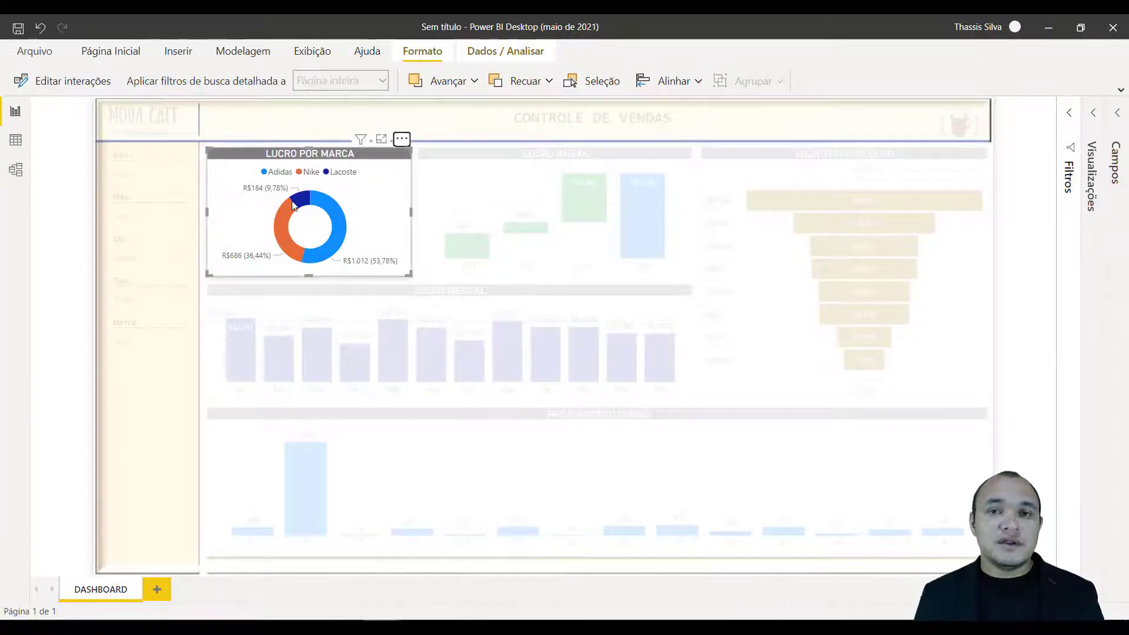
click(623, 237)
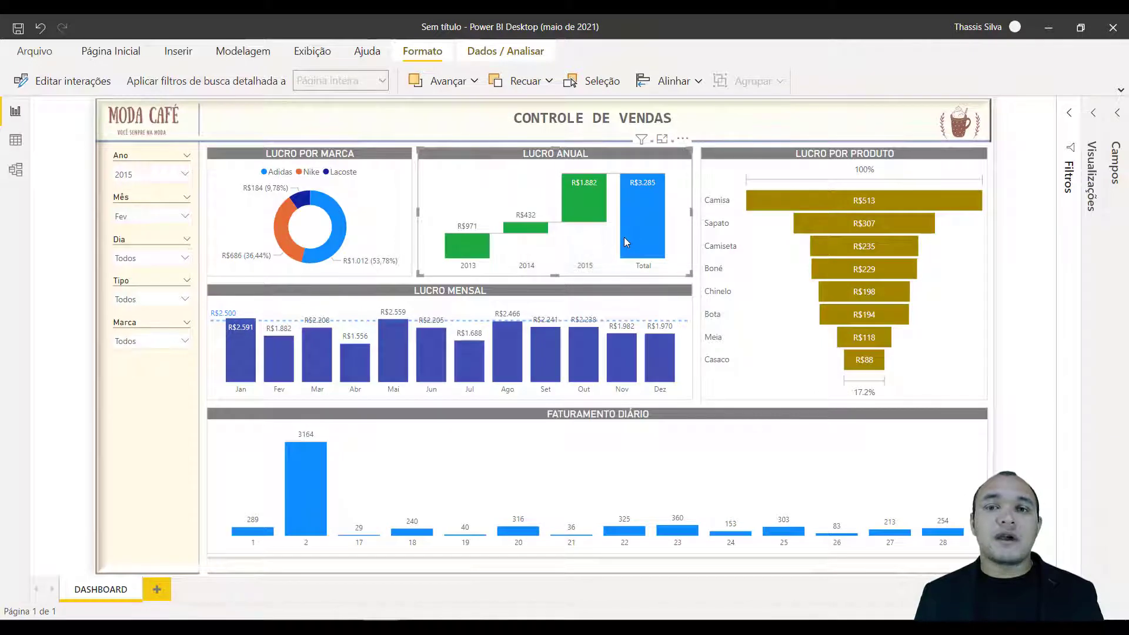
Show the Lucro Mensal chart in spotlight (Destaque) and return to the full dashboard.
click(658, 292)
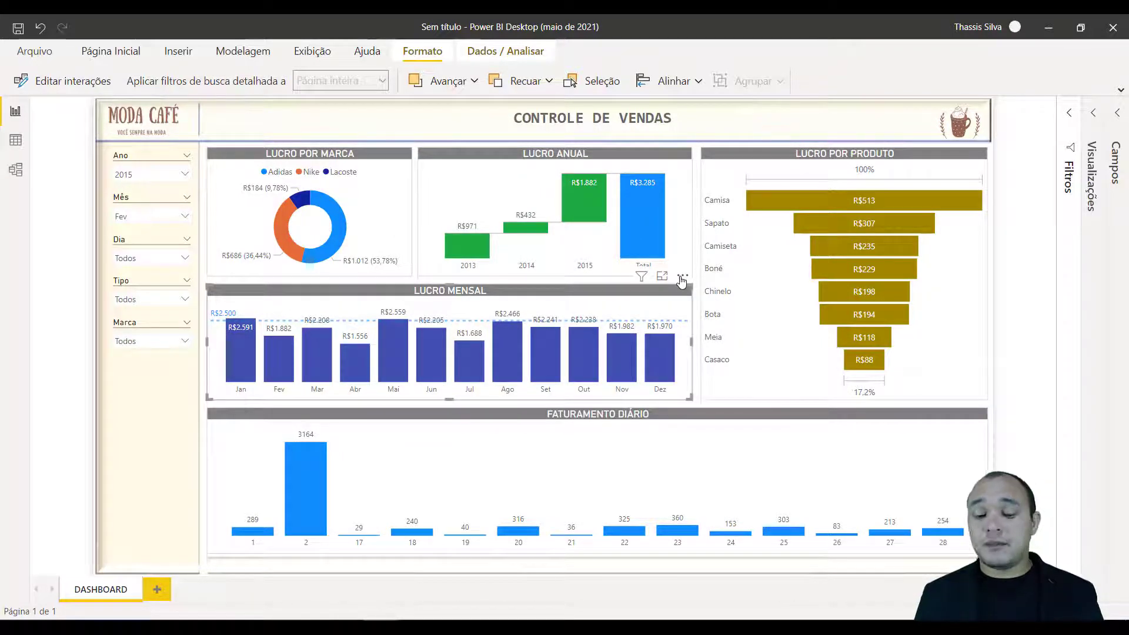
click(683, 277)
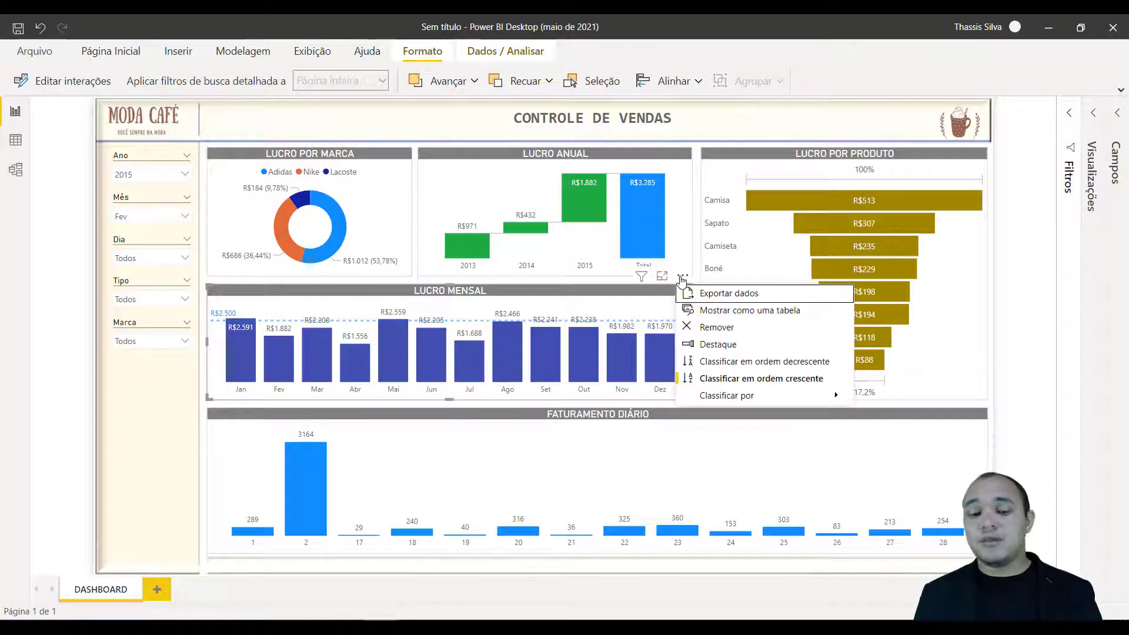
click(710, 344)
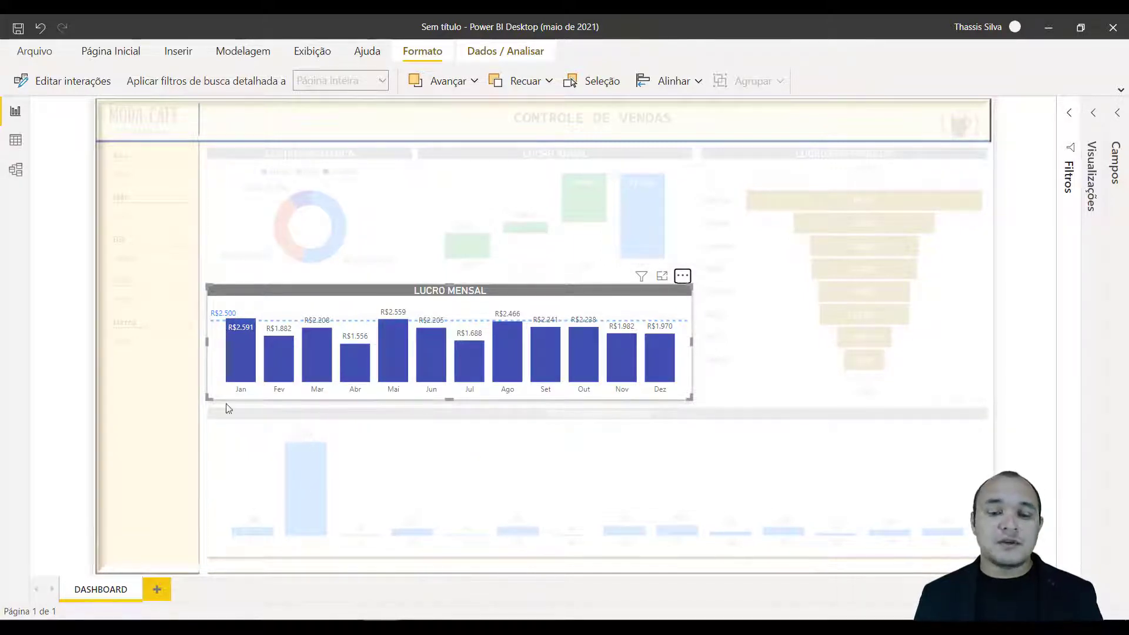
click(181, 426)
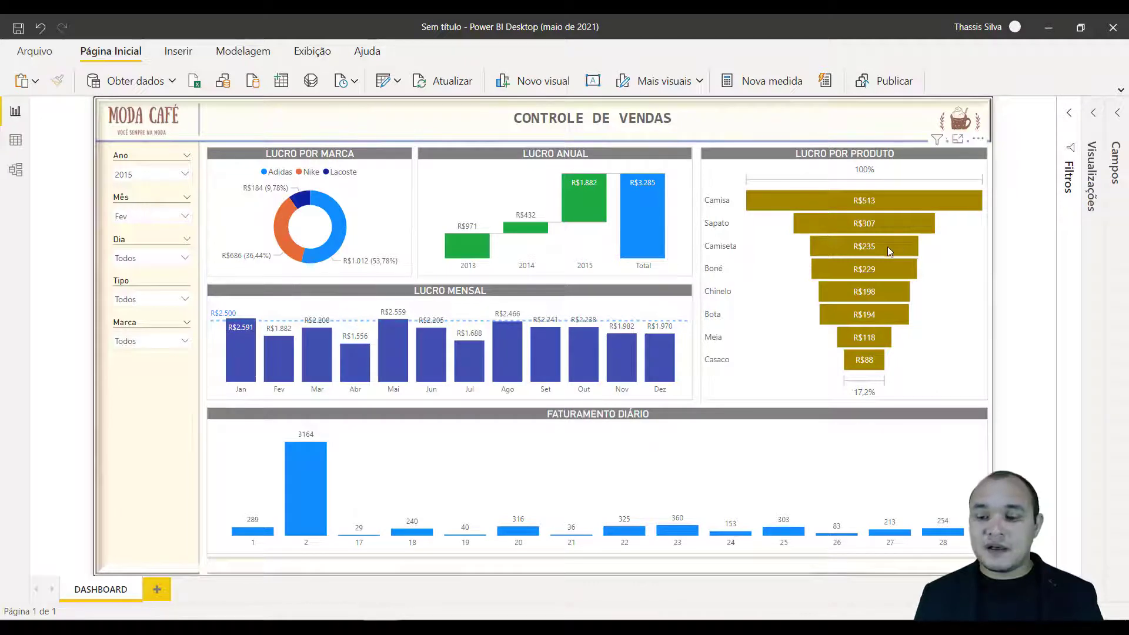
Select Boné in the Lucro por Produto chart to view its effect on the other charts.
mouse_move(863, 270)
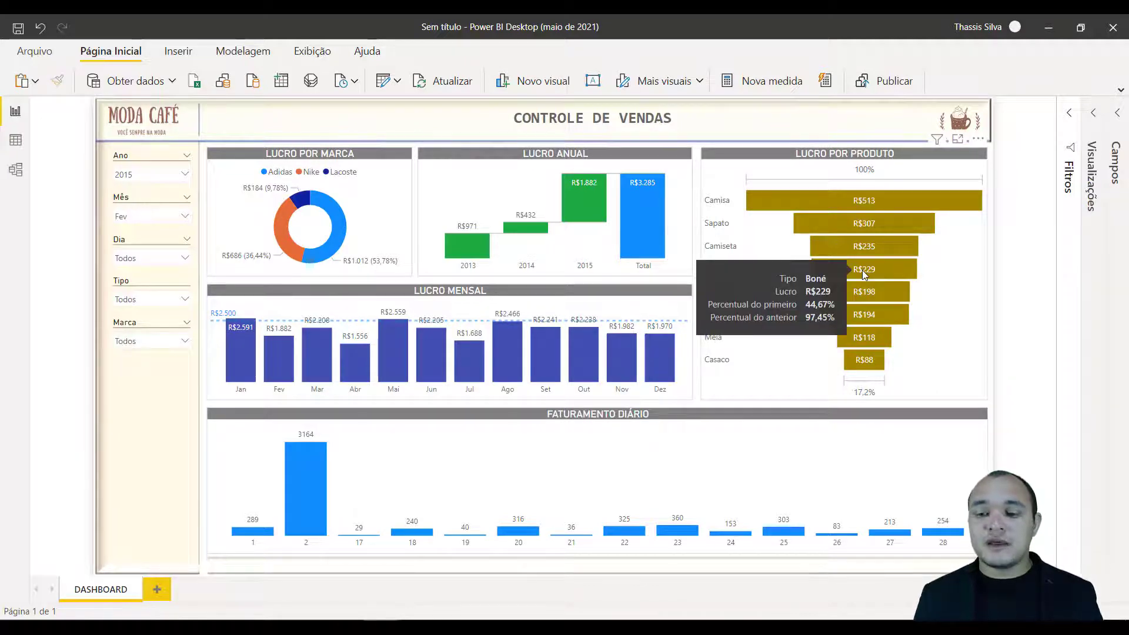
click(892, 268)
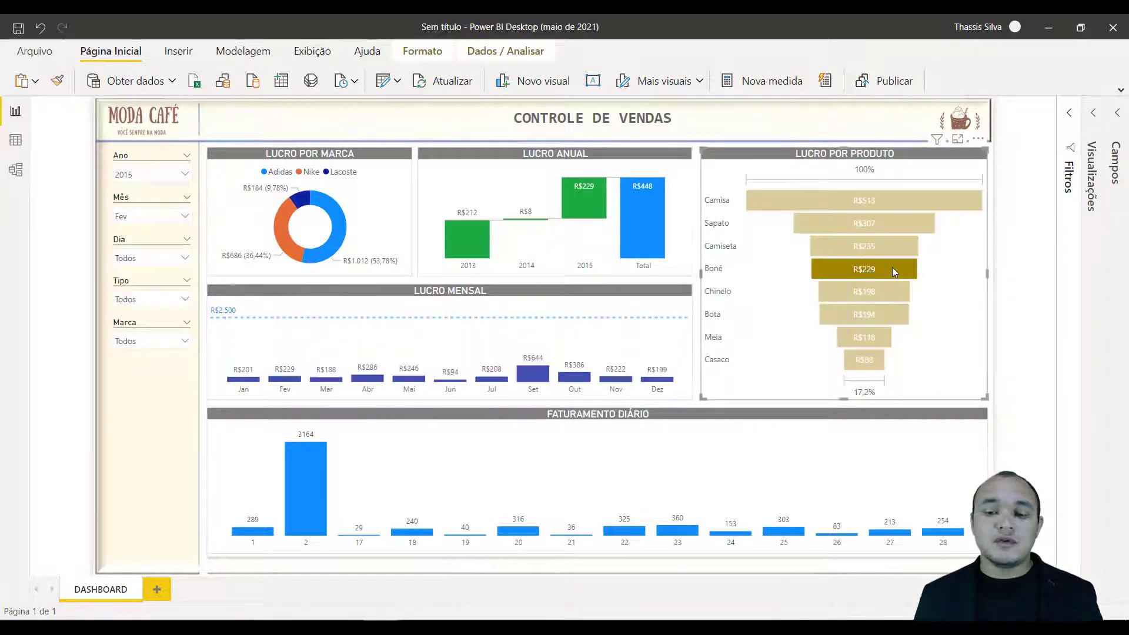
Clear the Boné selection and view the dashboard filtered to the Nike brand before restoring all brands.
click(893, 268)
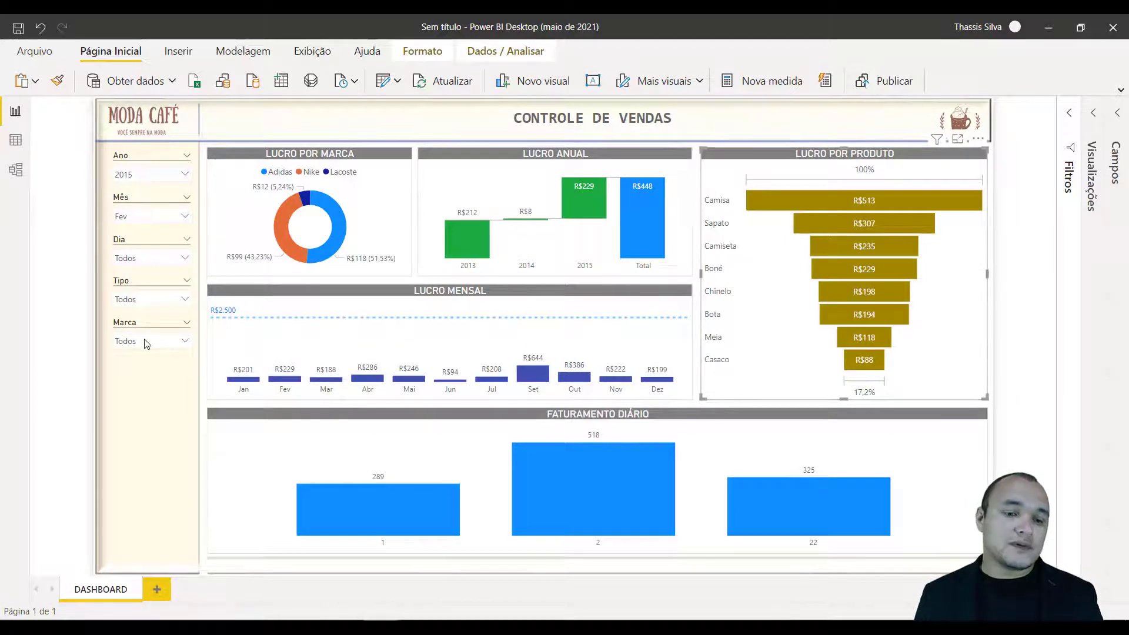
click(147, 343)
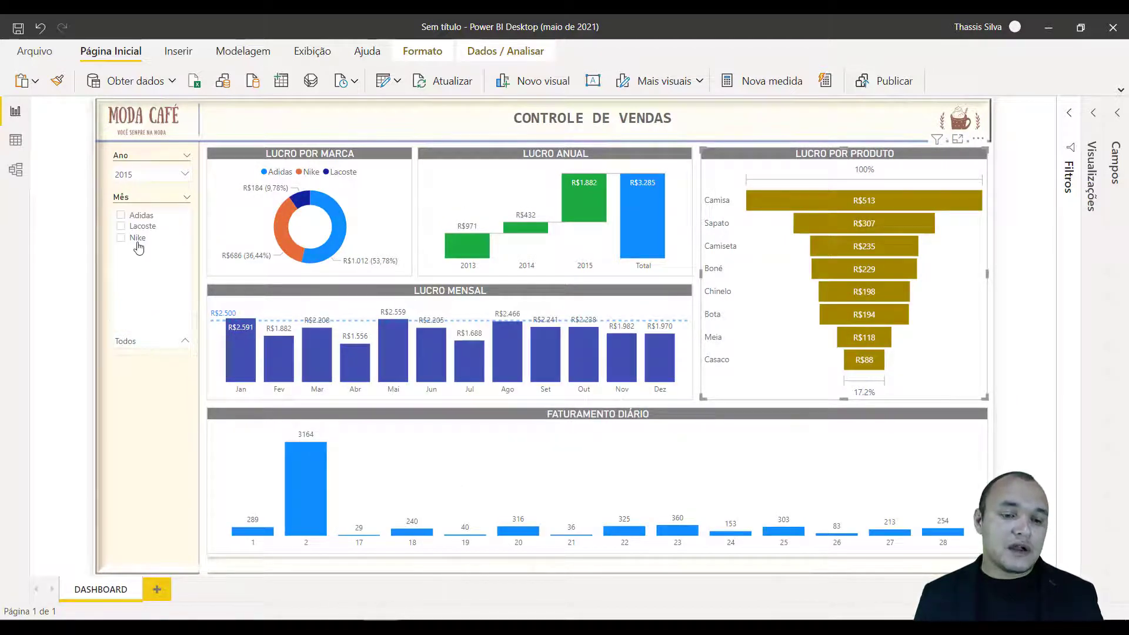
click(137, 242)
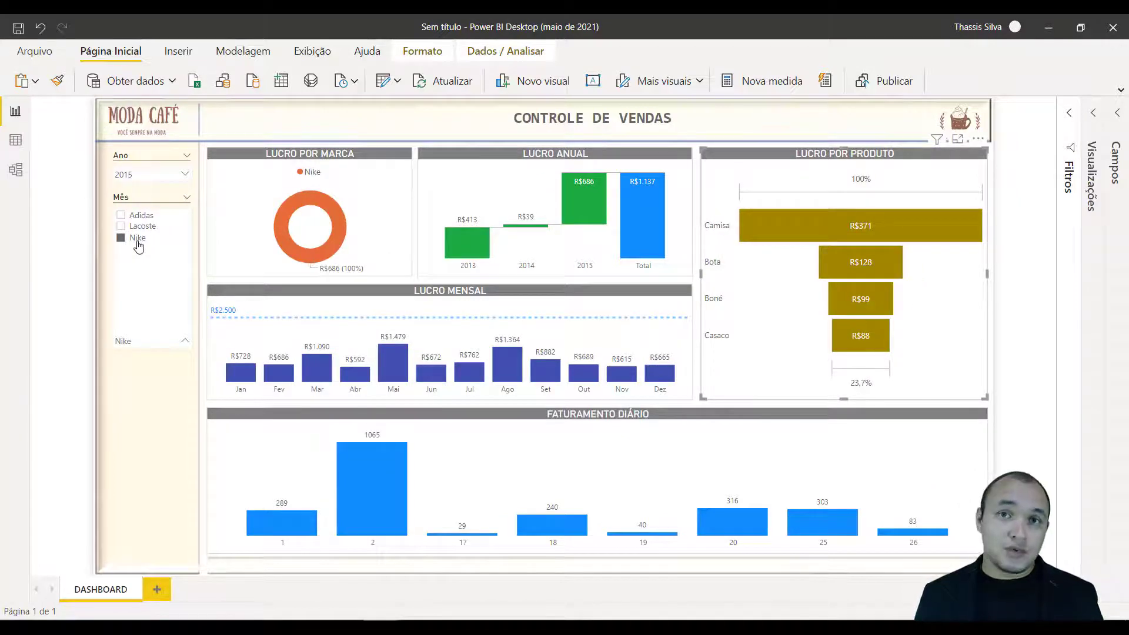
click(138, 241)
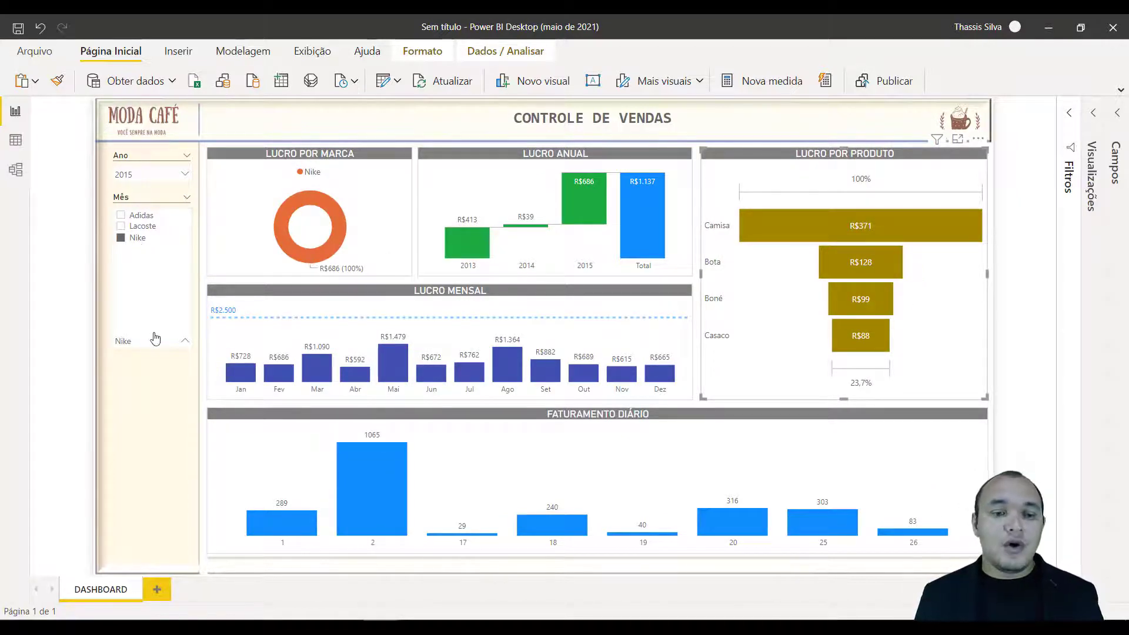
click(158, 390)
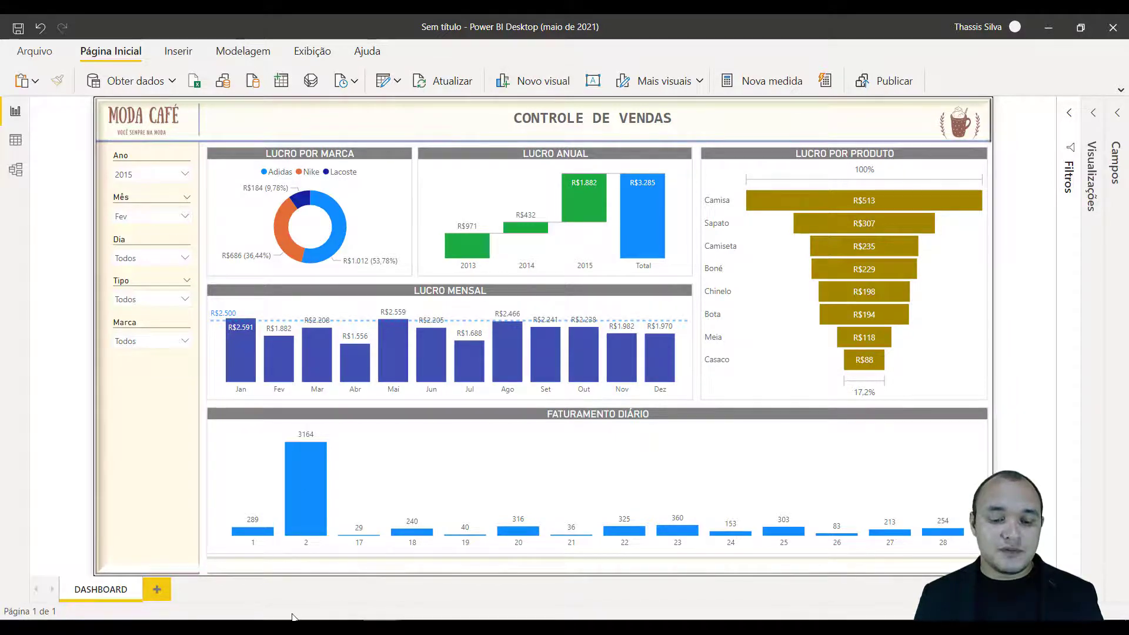
Switch to the BI Moda Café report window and set its Ano filter to 2015.
mouse_move(353, 625)
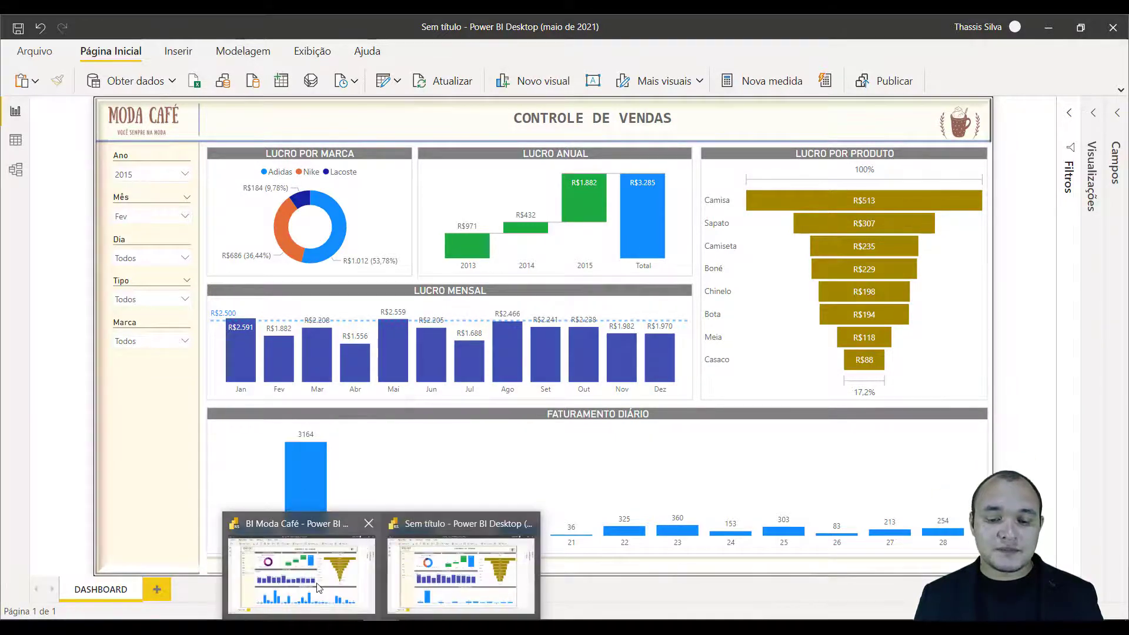
mouse_move(321, 588)
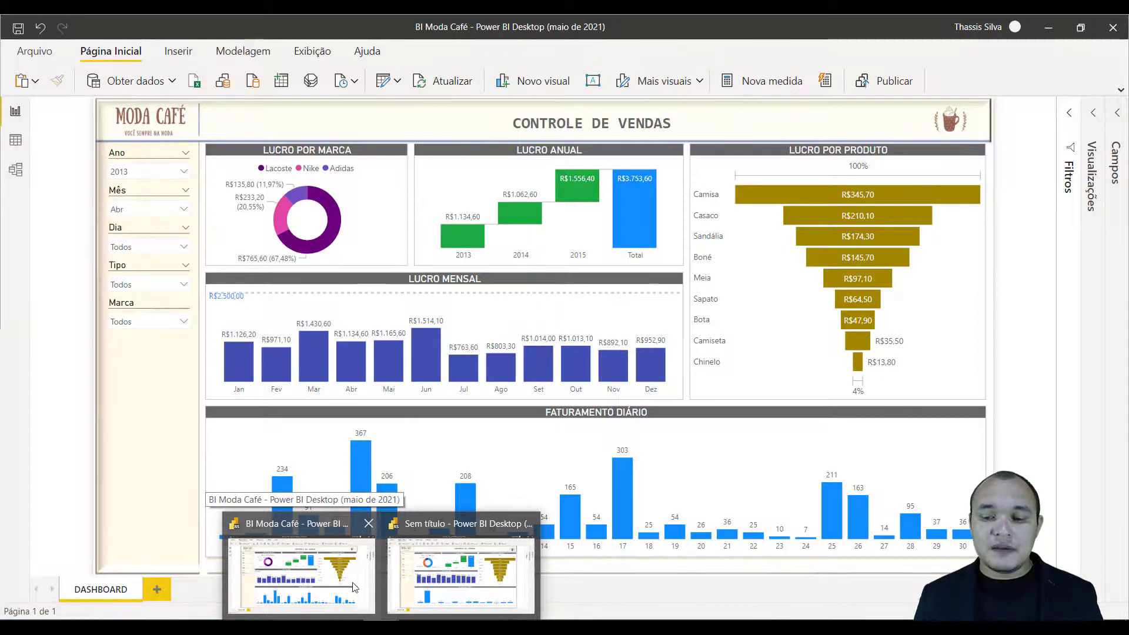
mouse_move(414, 588)
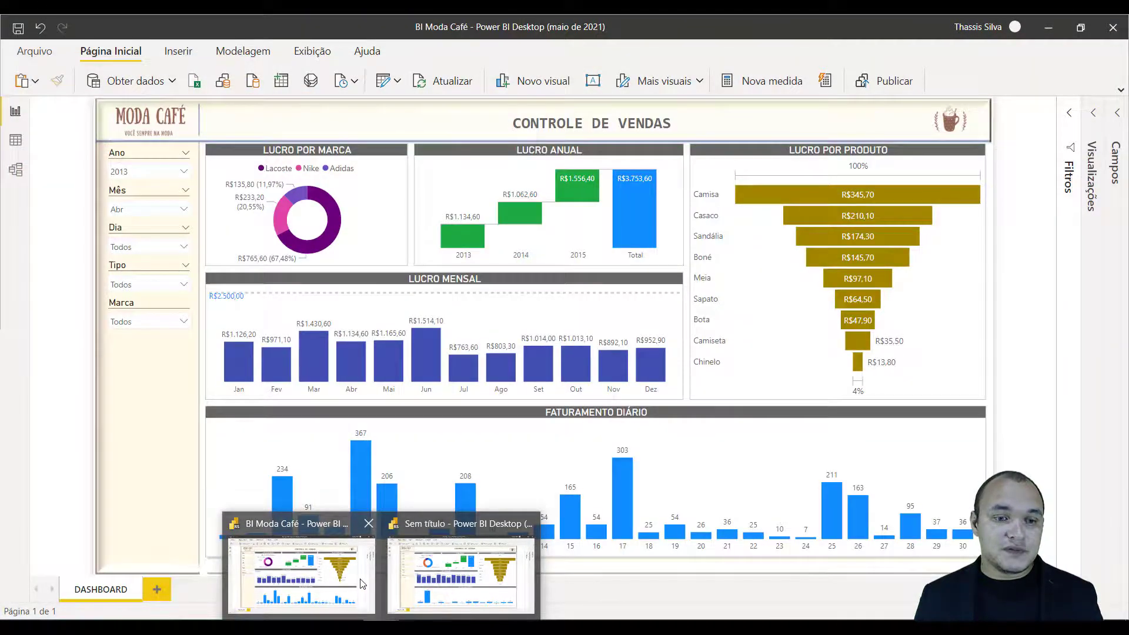
click(361, 585)
click(185, 173)
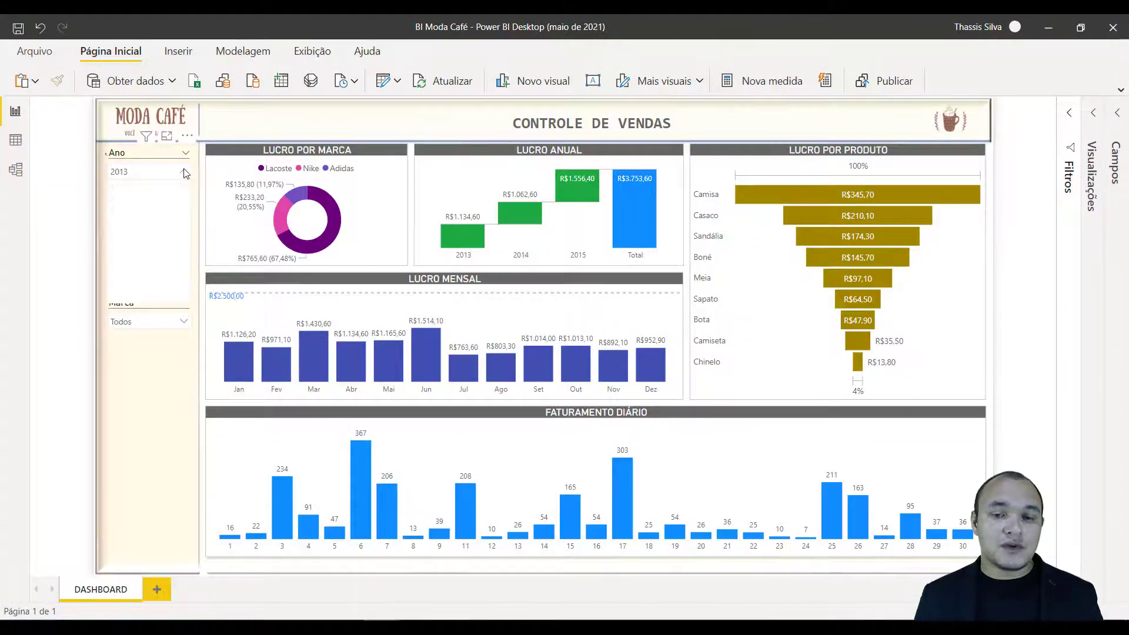
click(135, 213)
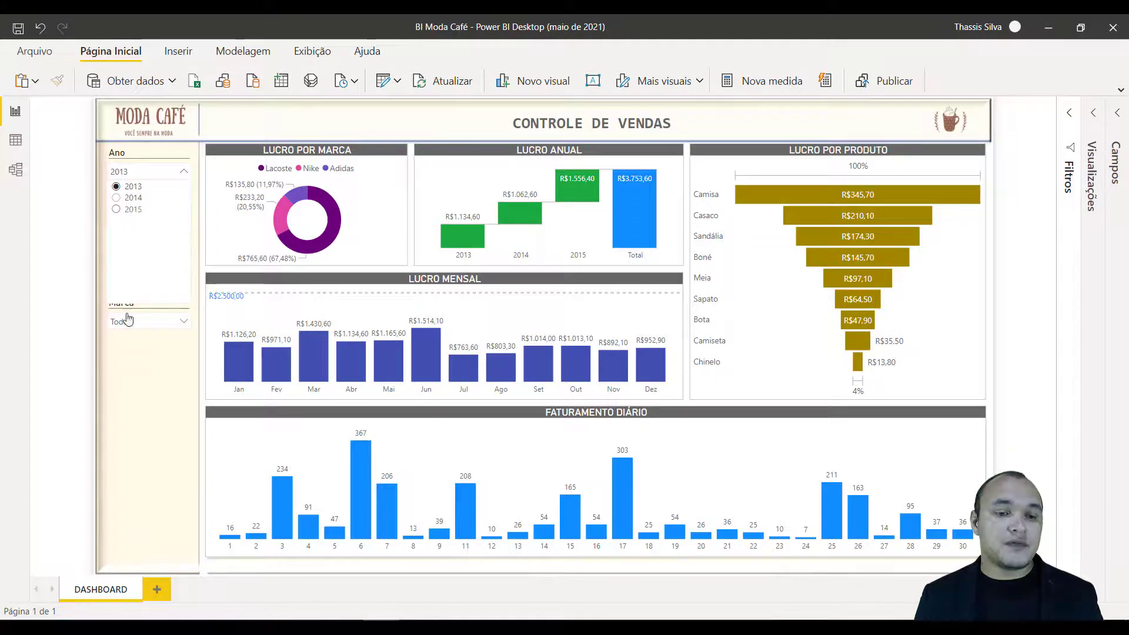
click(139, 372)
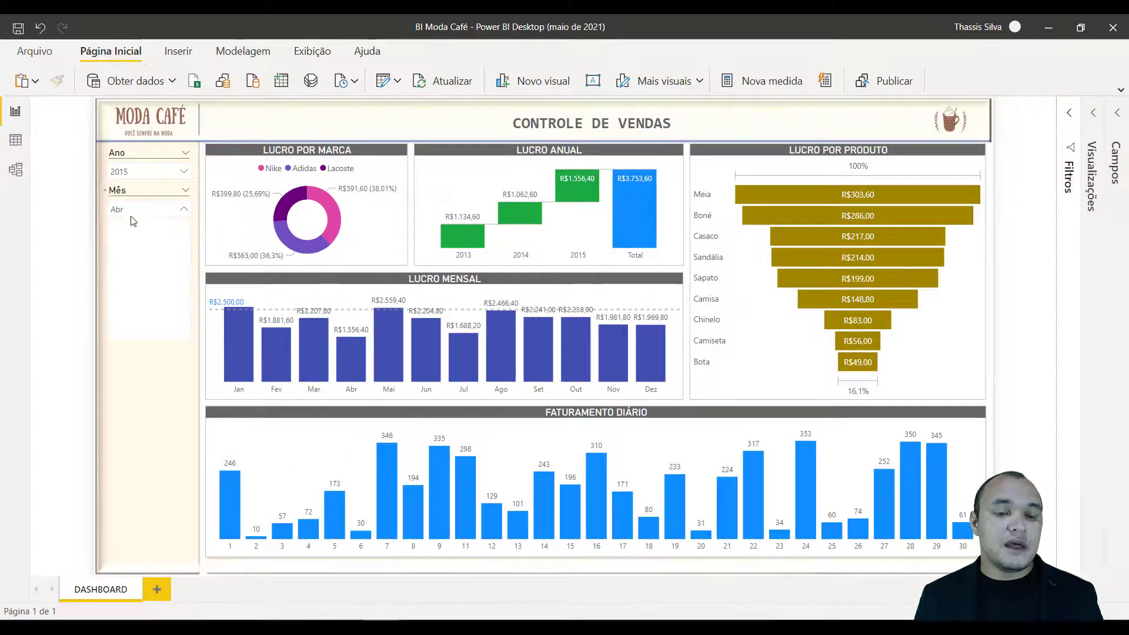
Set the BI Moda Café report's Mês filter to Fev and return to the Sem título report for comparison.
click(144, 209)
click(130, 236)
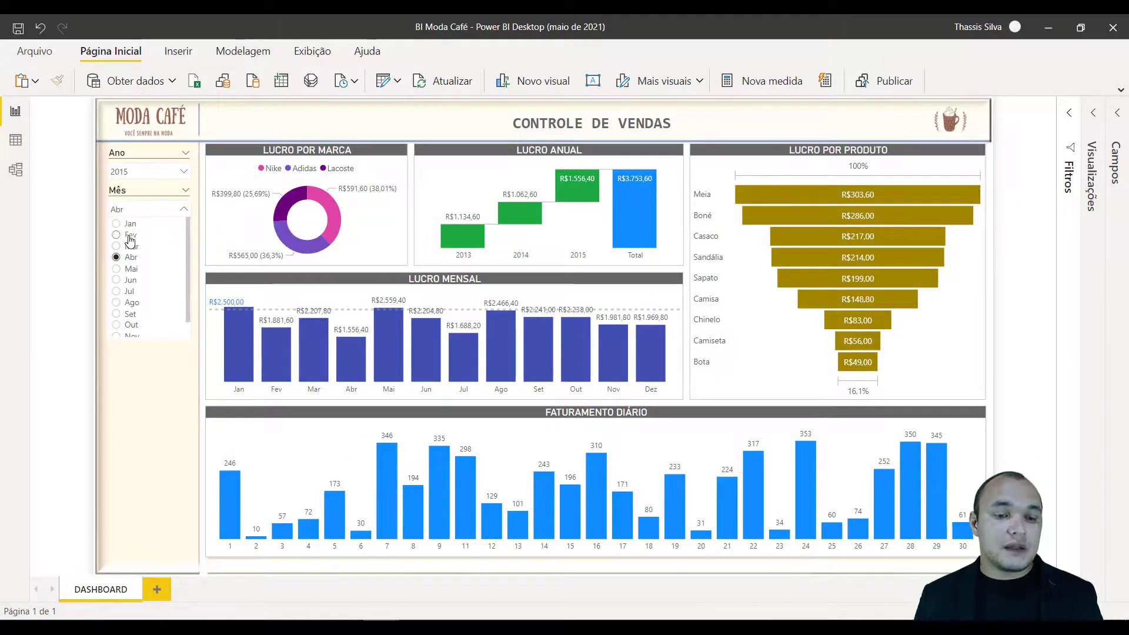
click(164, 393)
mouse_move(381, 626)
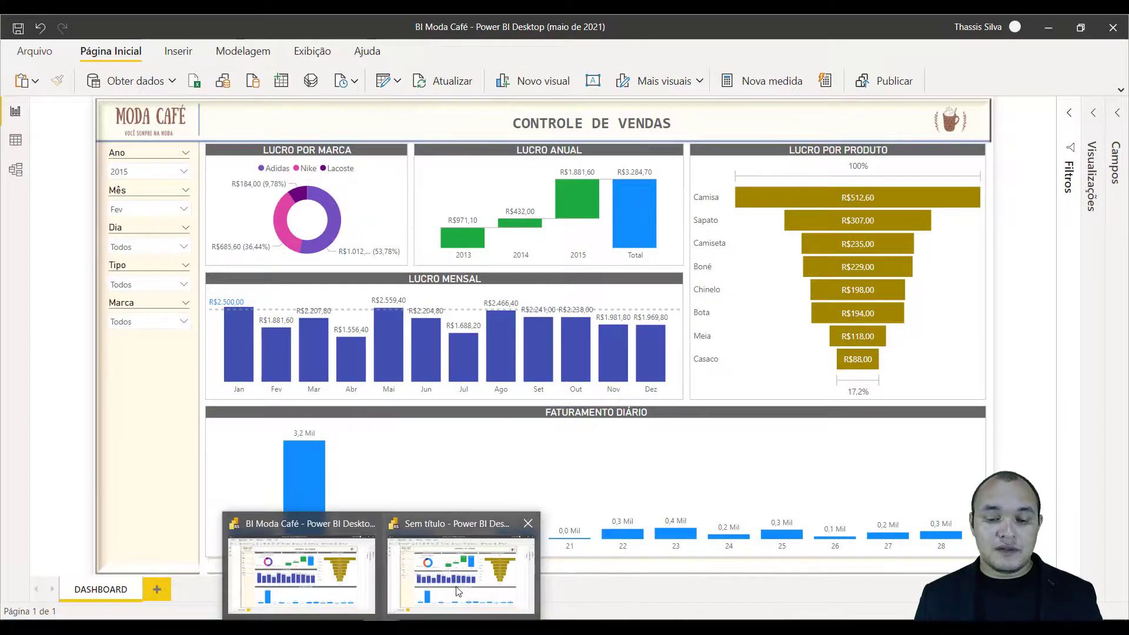